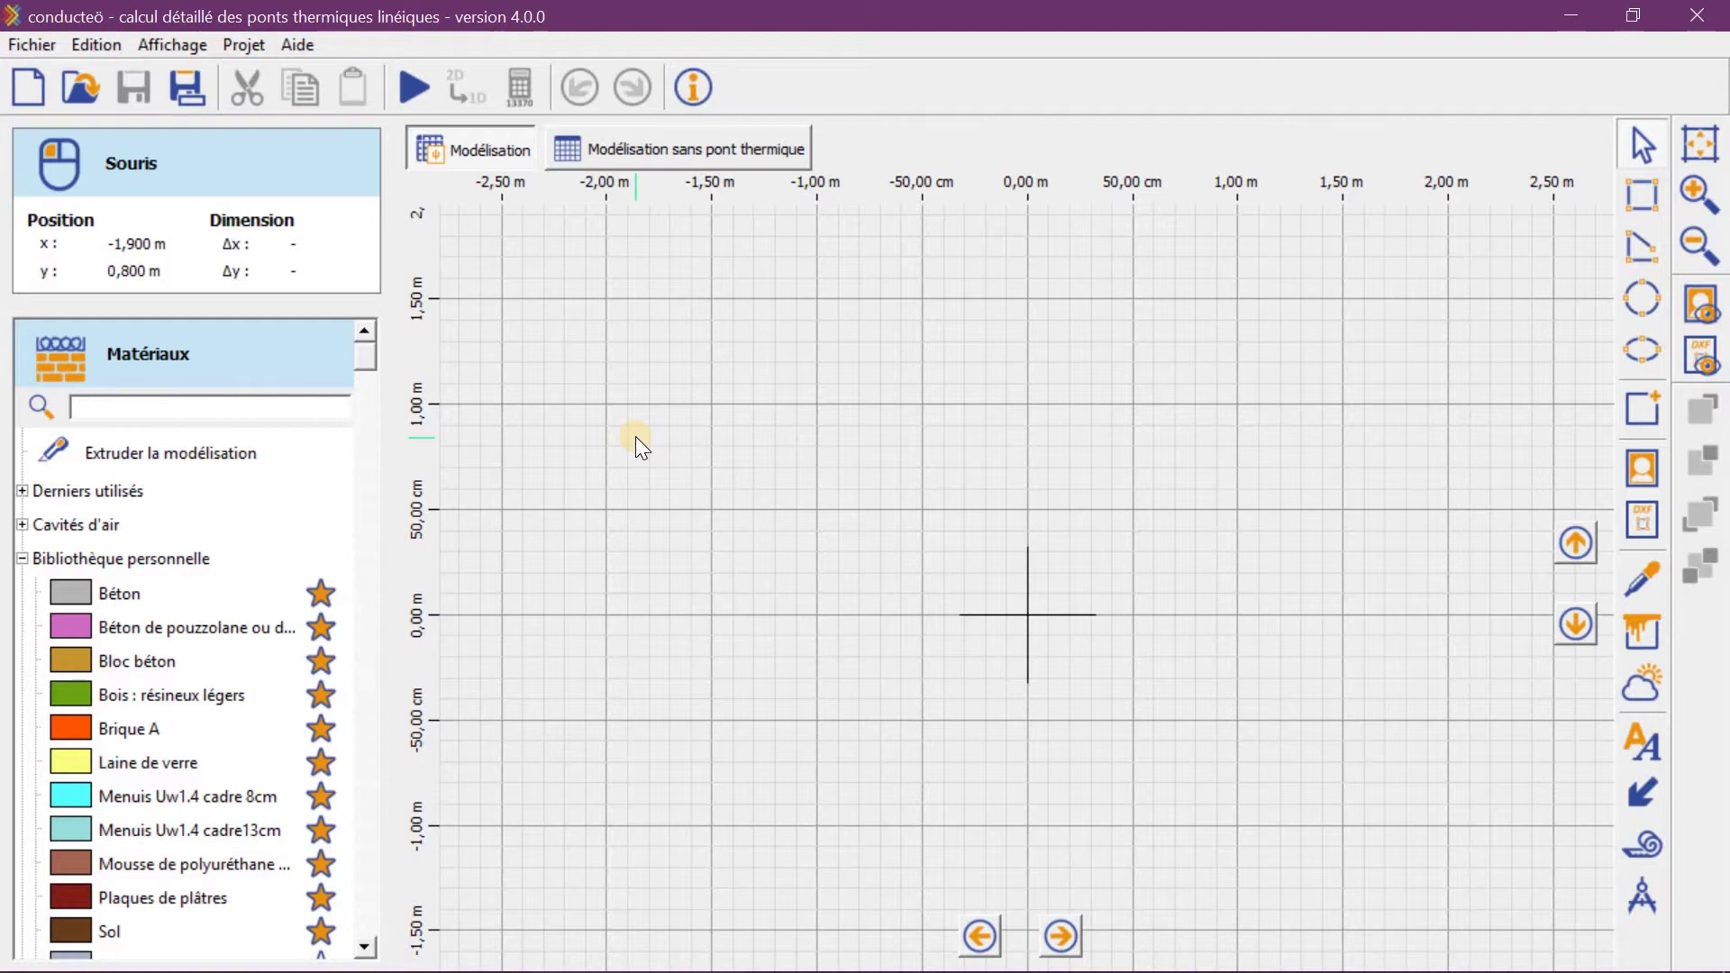
Open the properties of the Bloc Béton material in the personal library for editing
key(ctrl+minus)
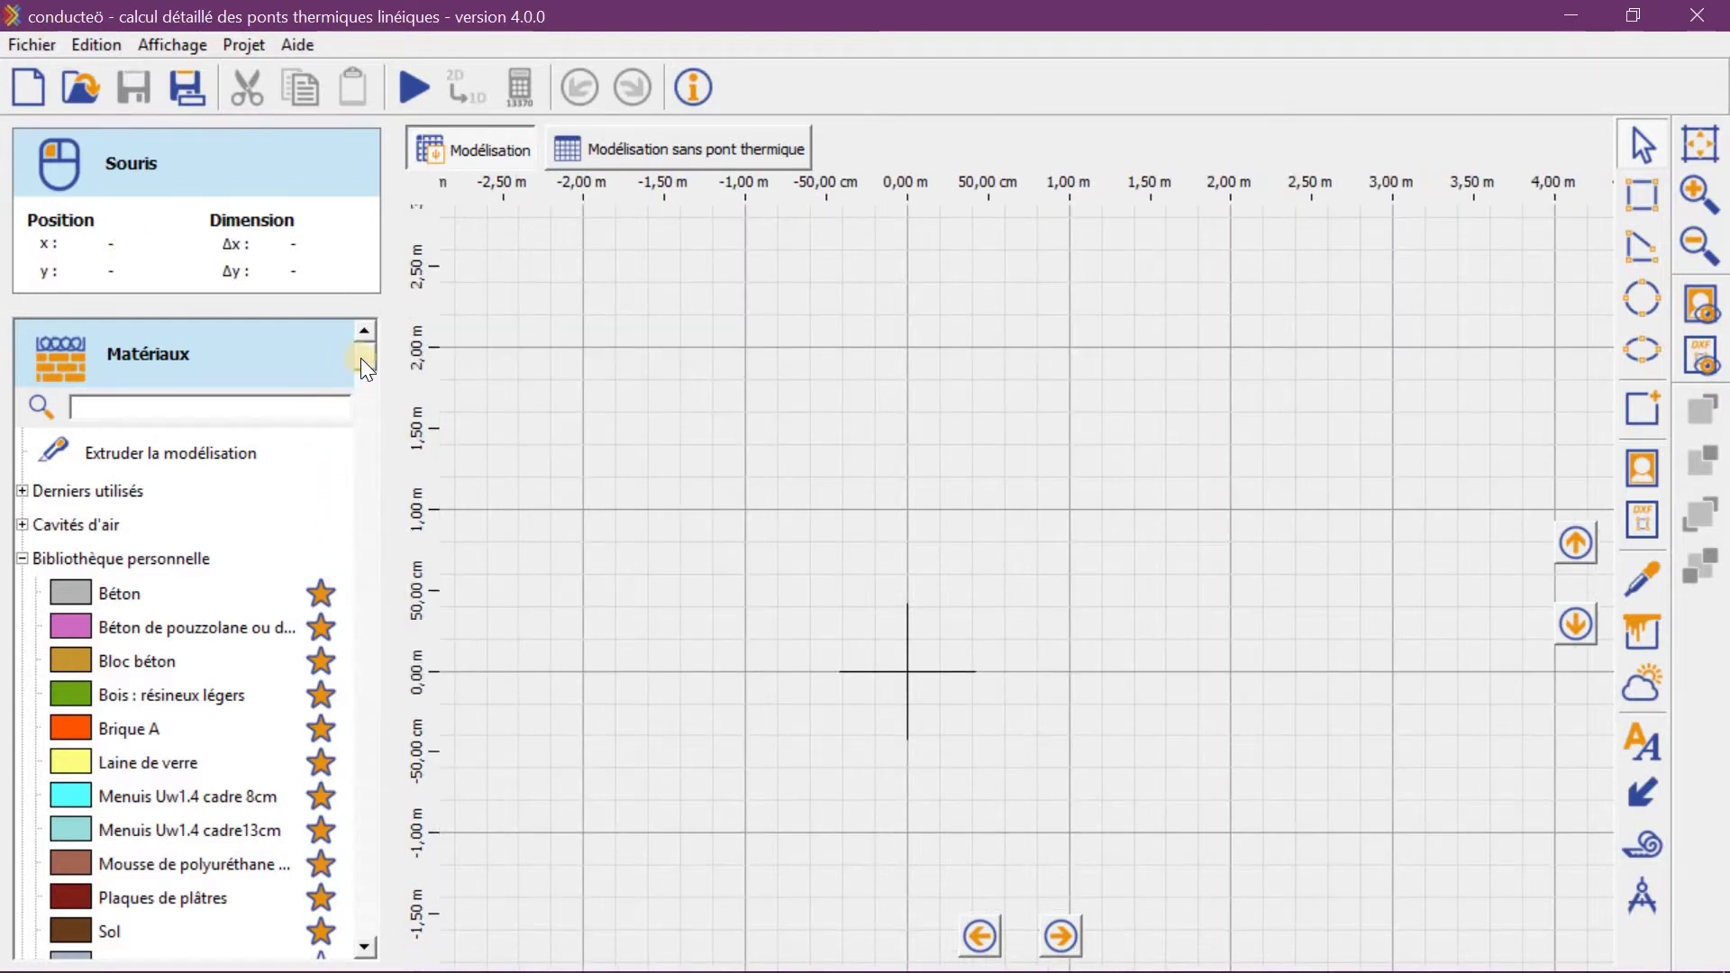
key(ctrl+plus)
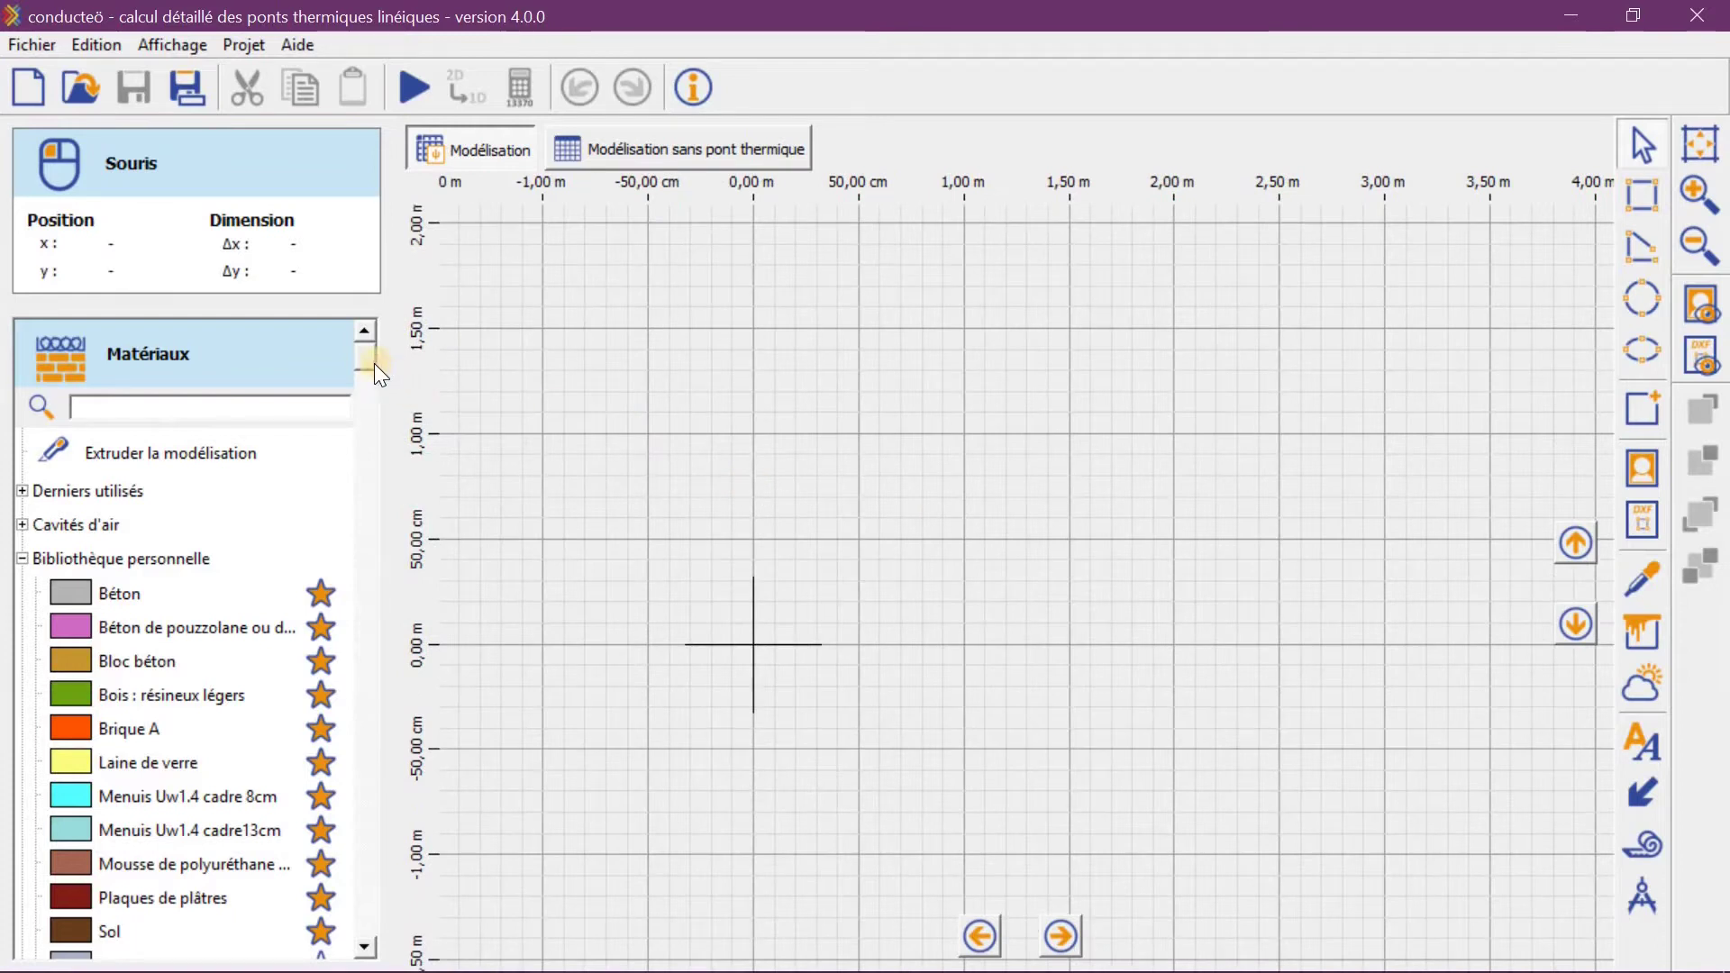
drag(374, 364, 386, 377)
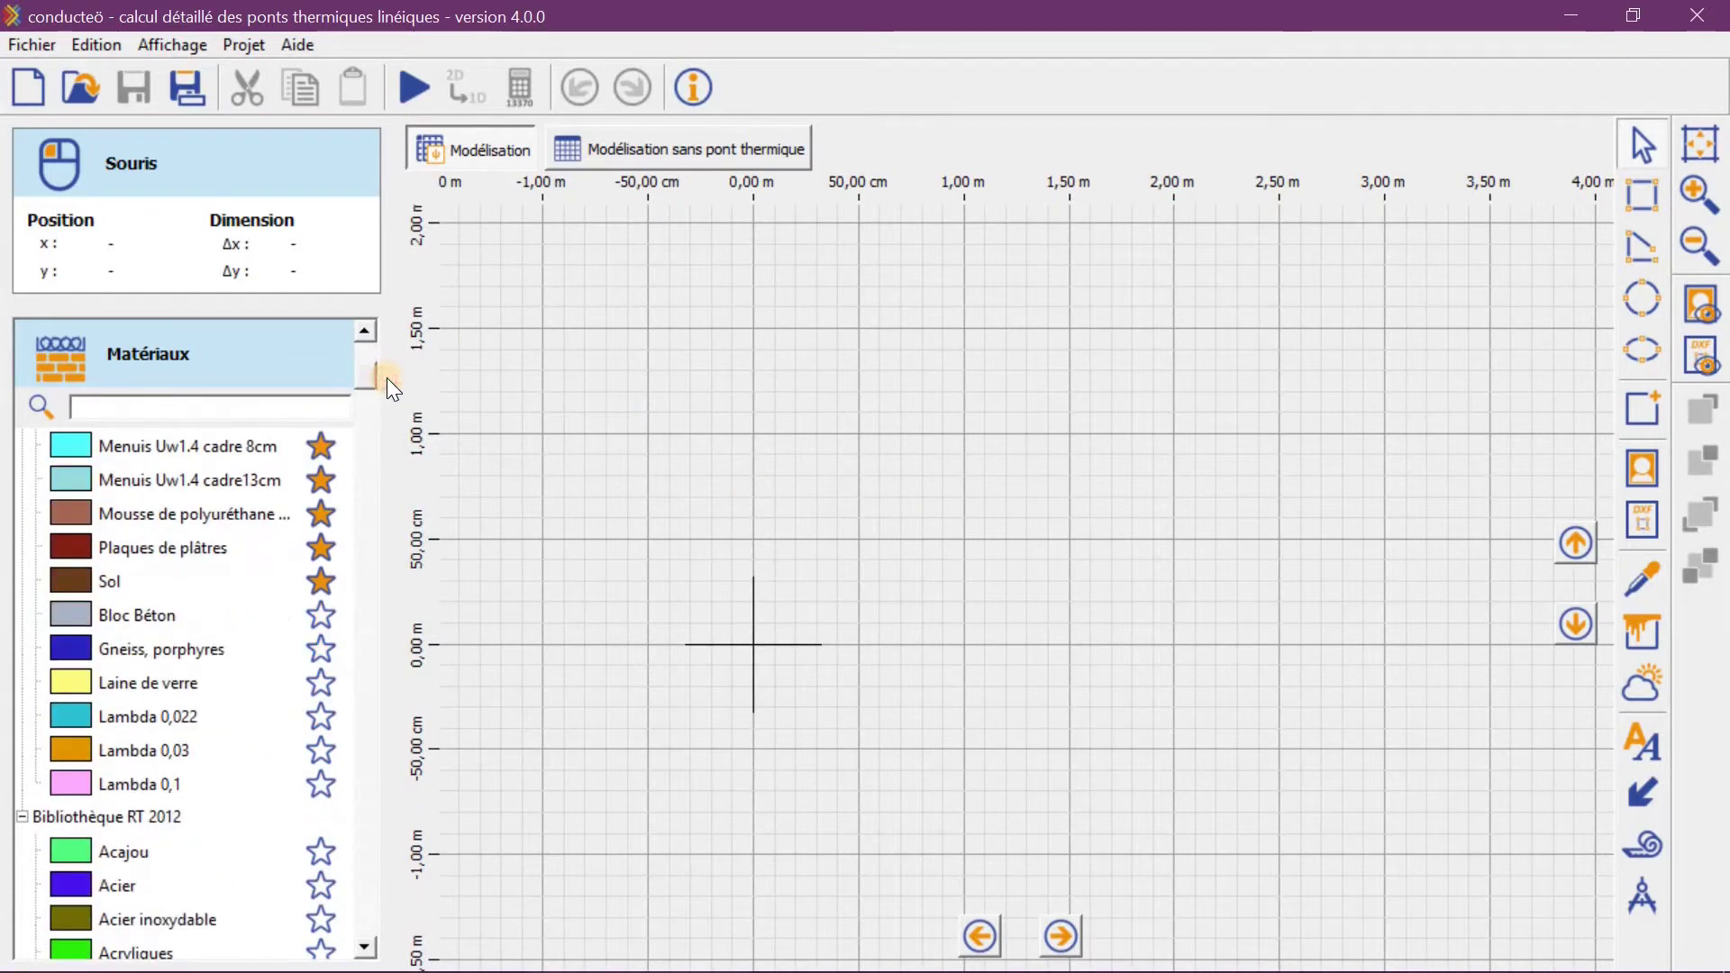
click(155, 615)
right_click(154, 614)
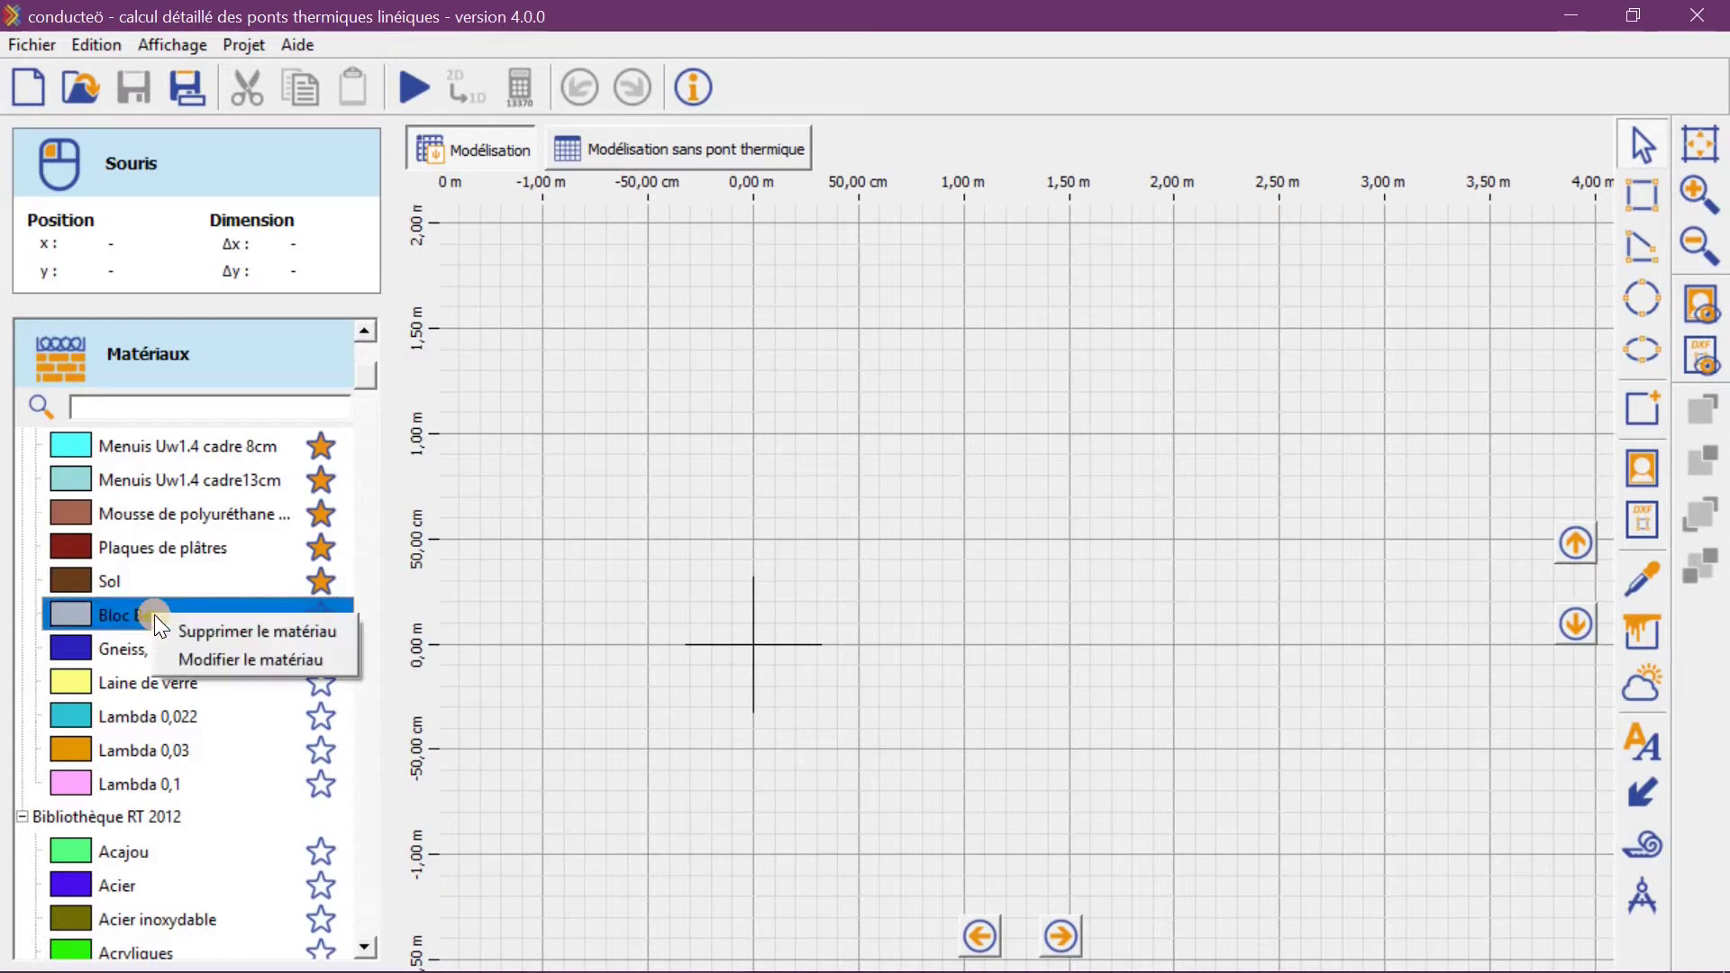
click(188, 658)
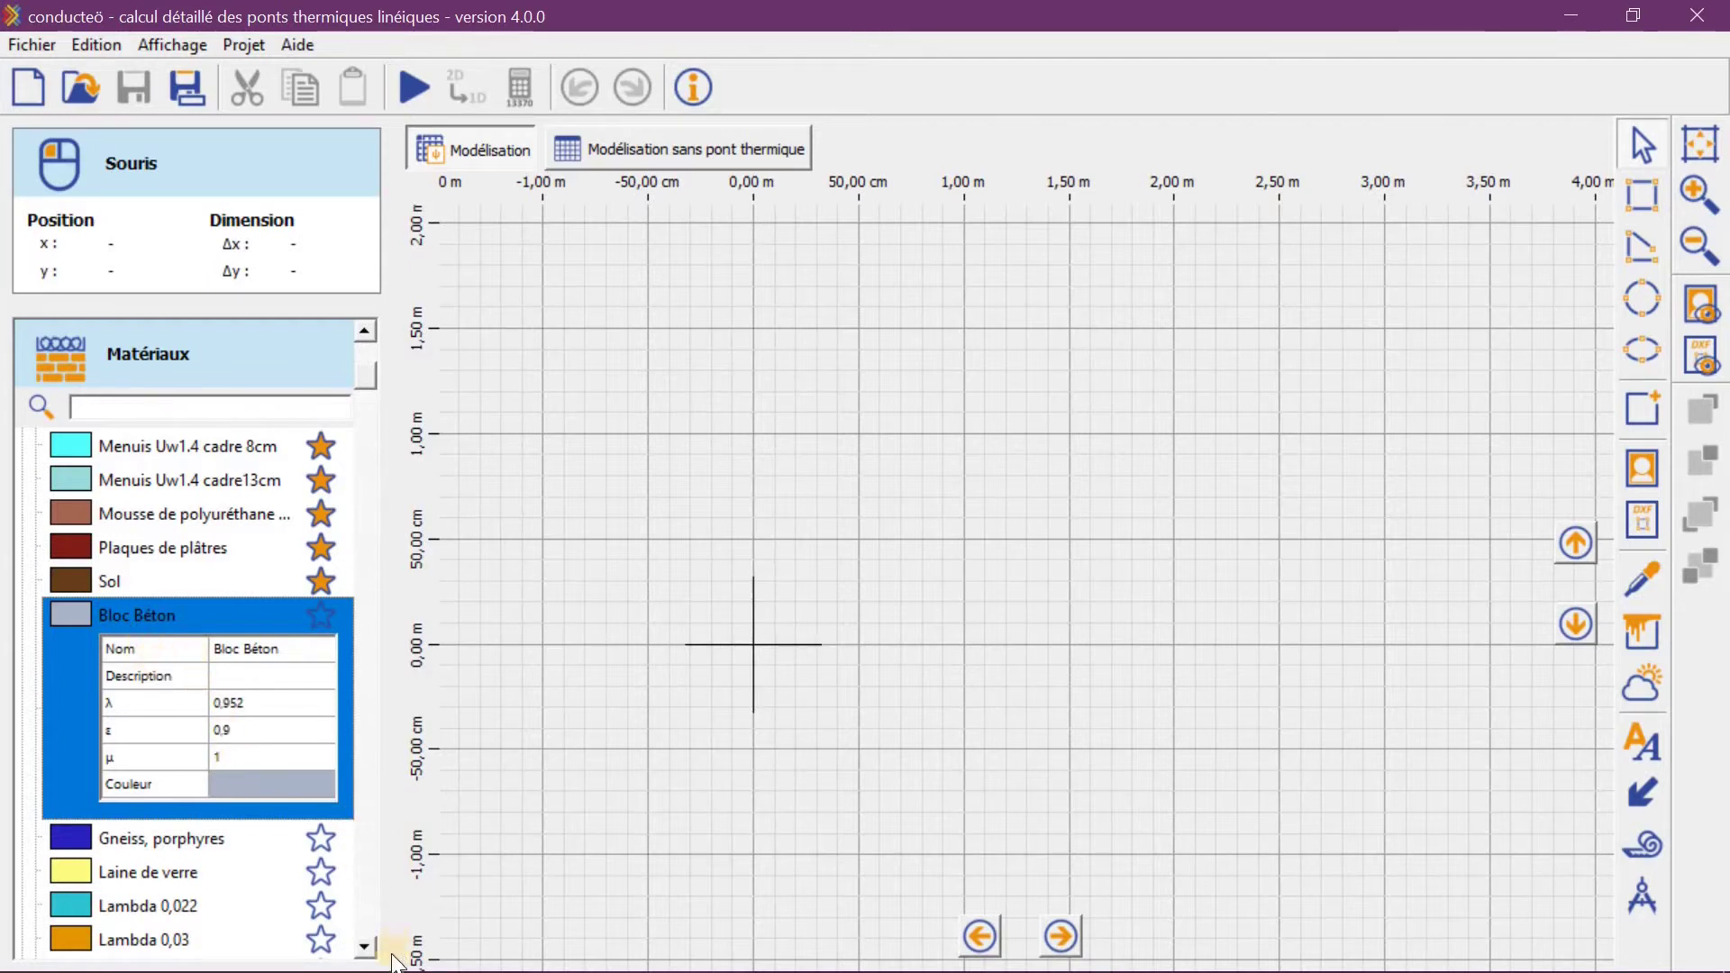
Add a new material to the personal library and delete it again
scroll(364, 342, up, 3)
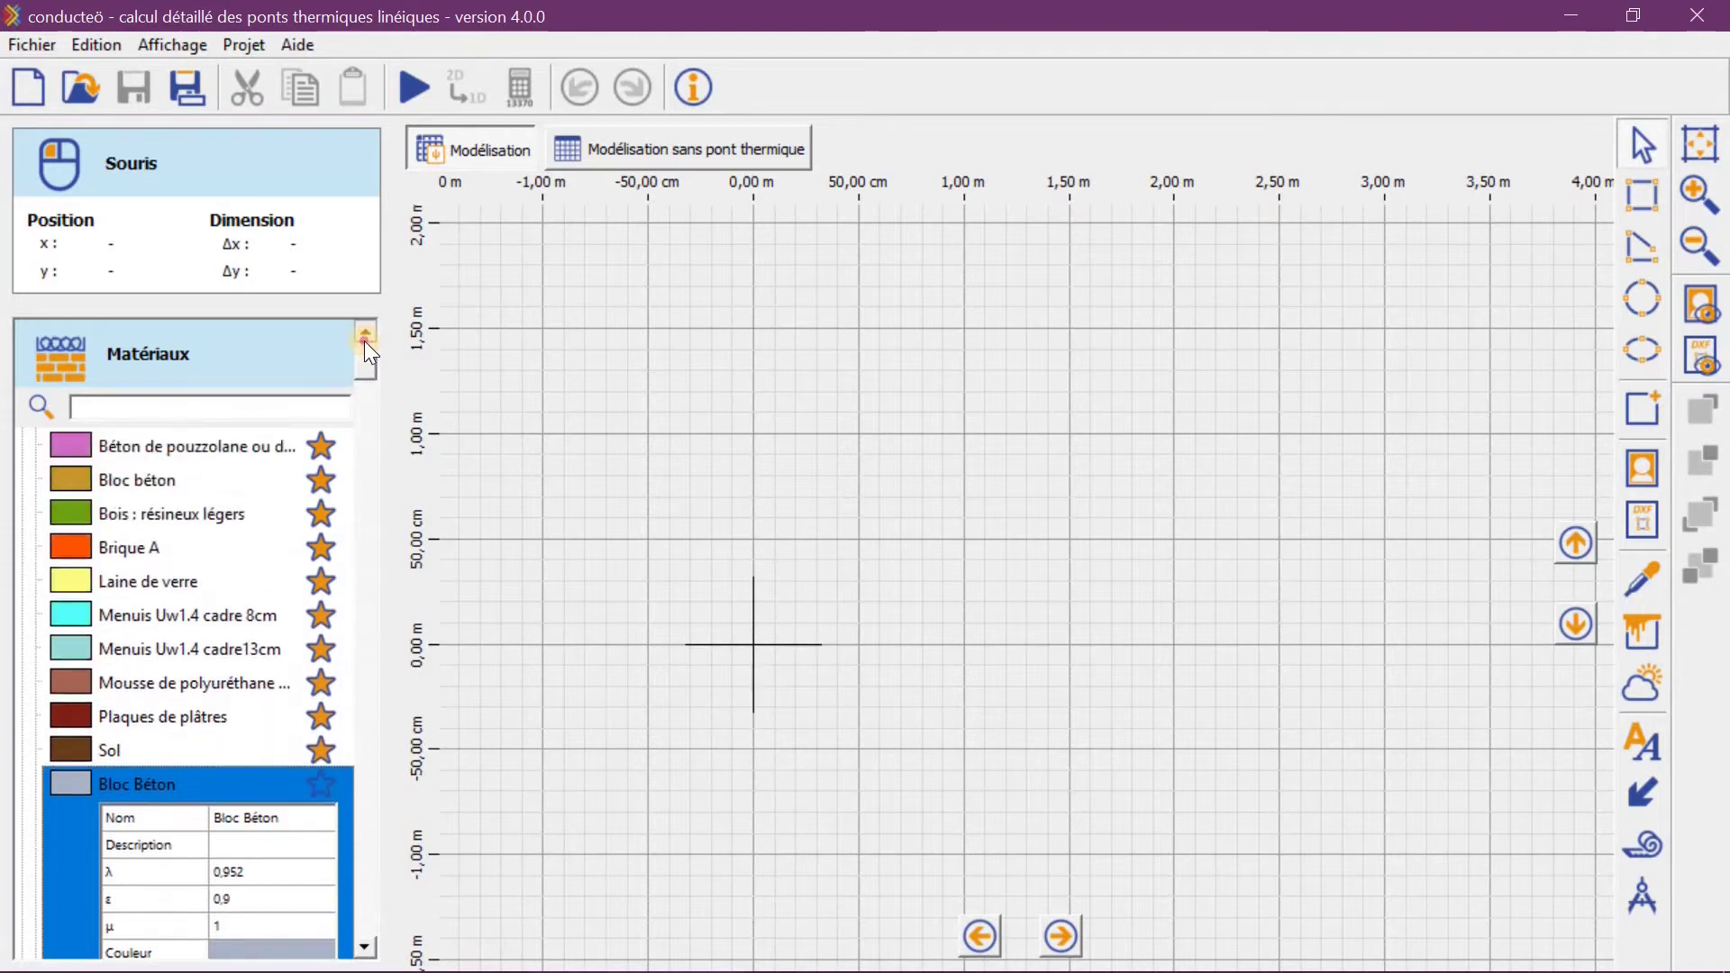
right_click(155, 474)
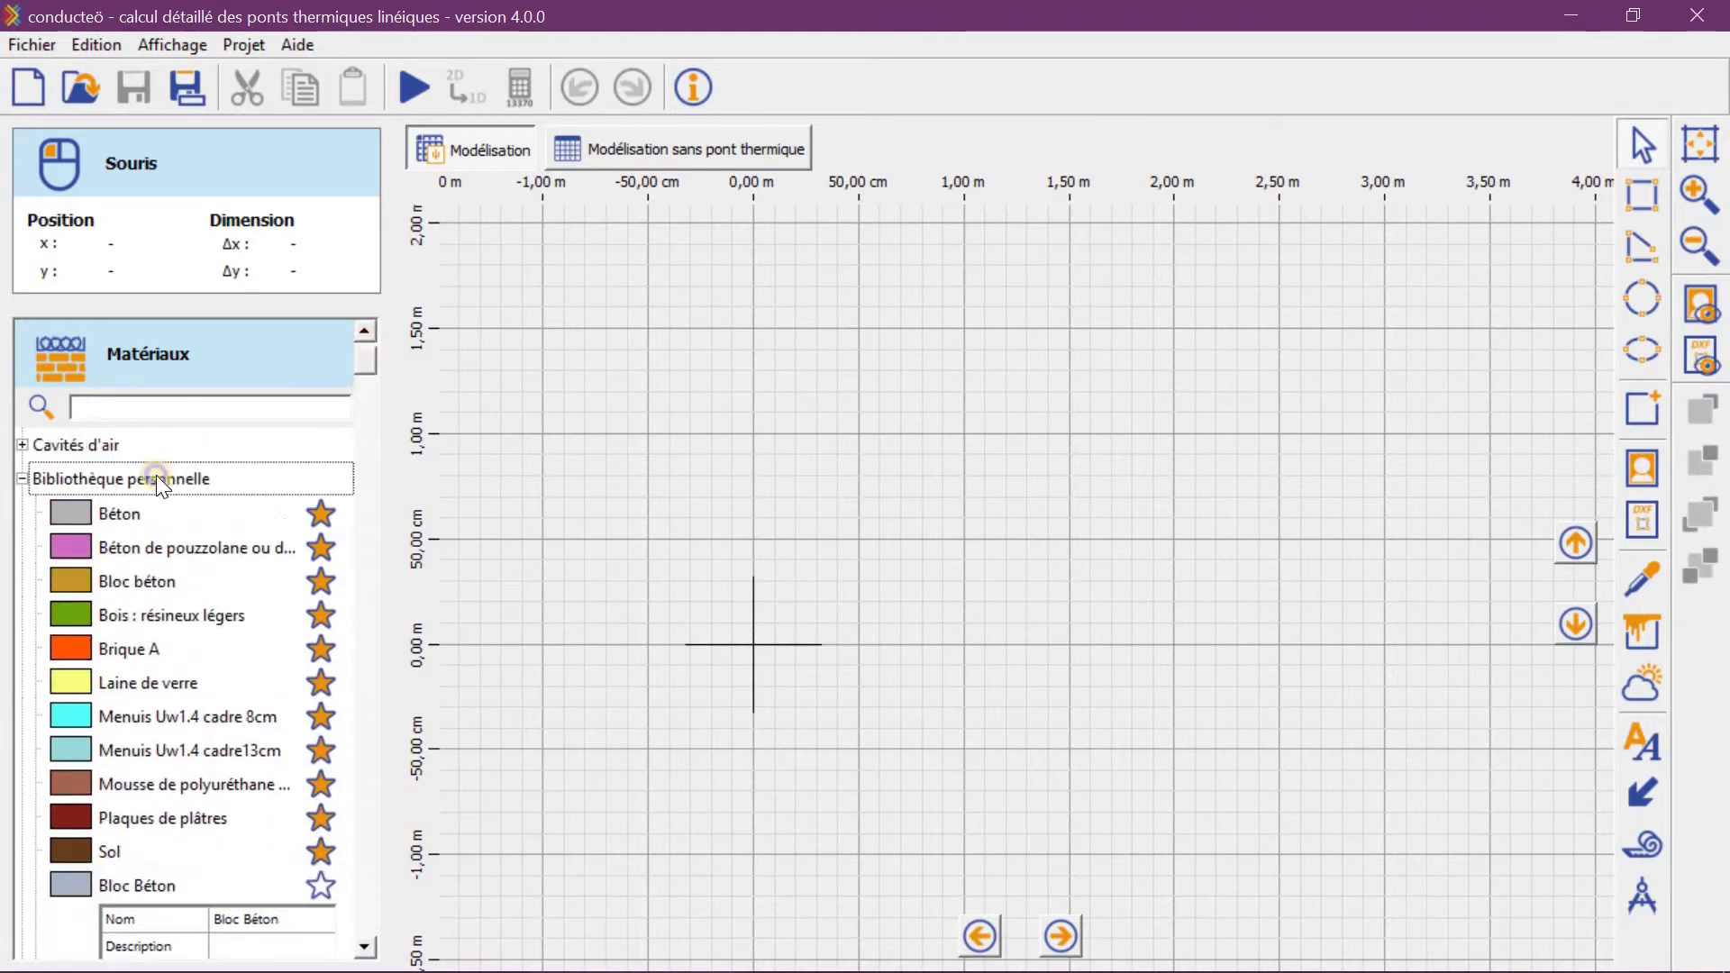
click(175, 481)
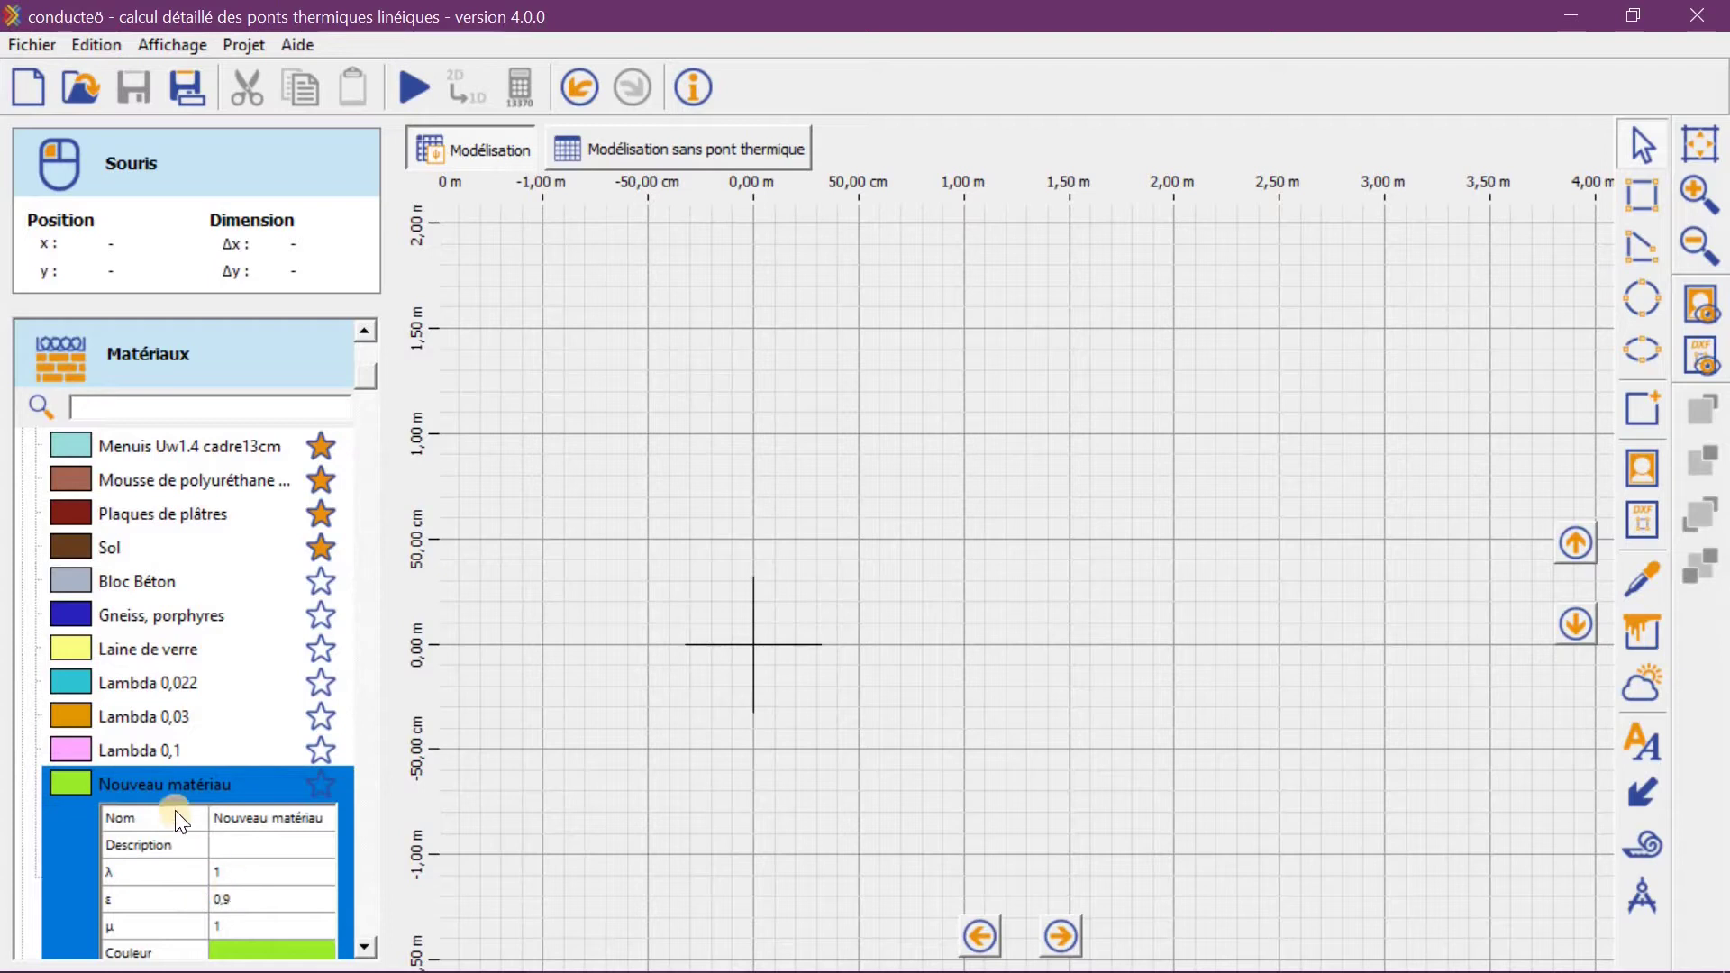
right_click(168, 786)
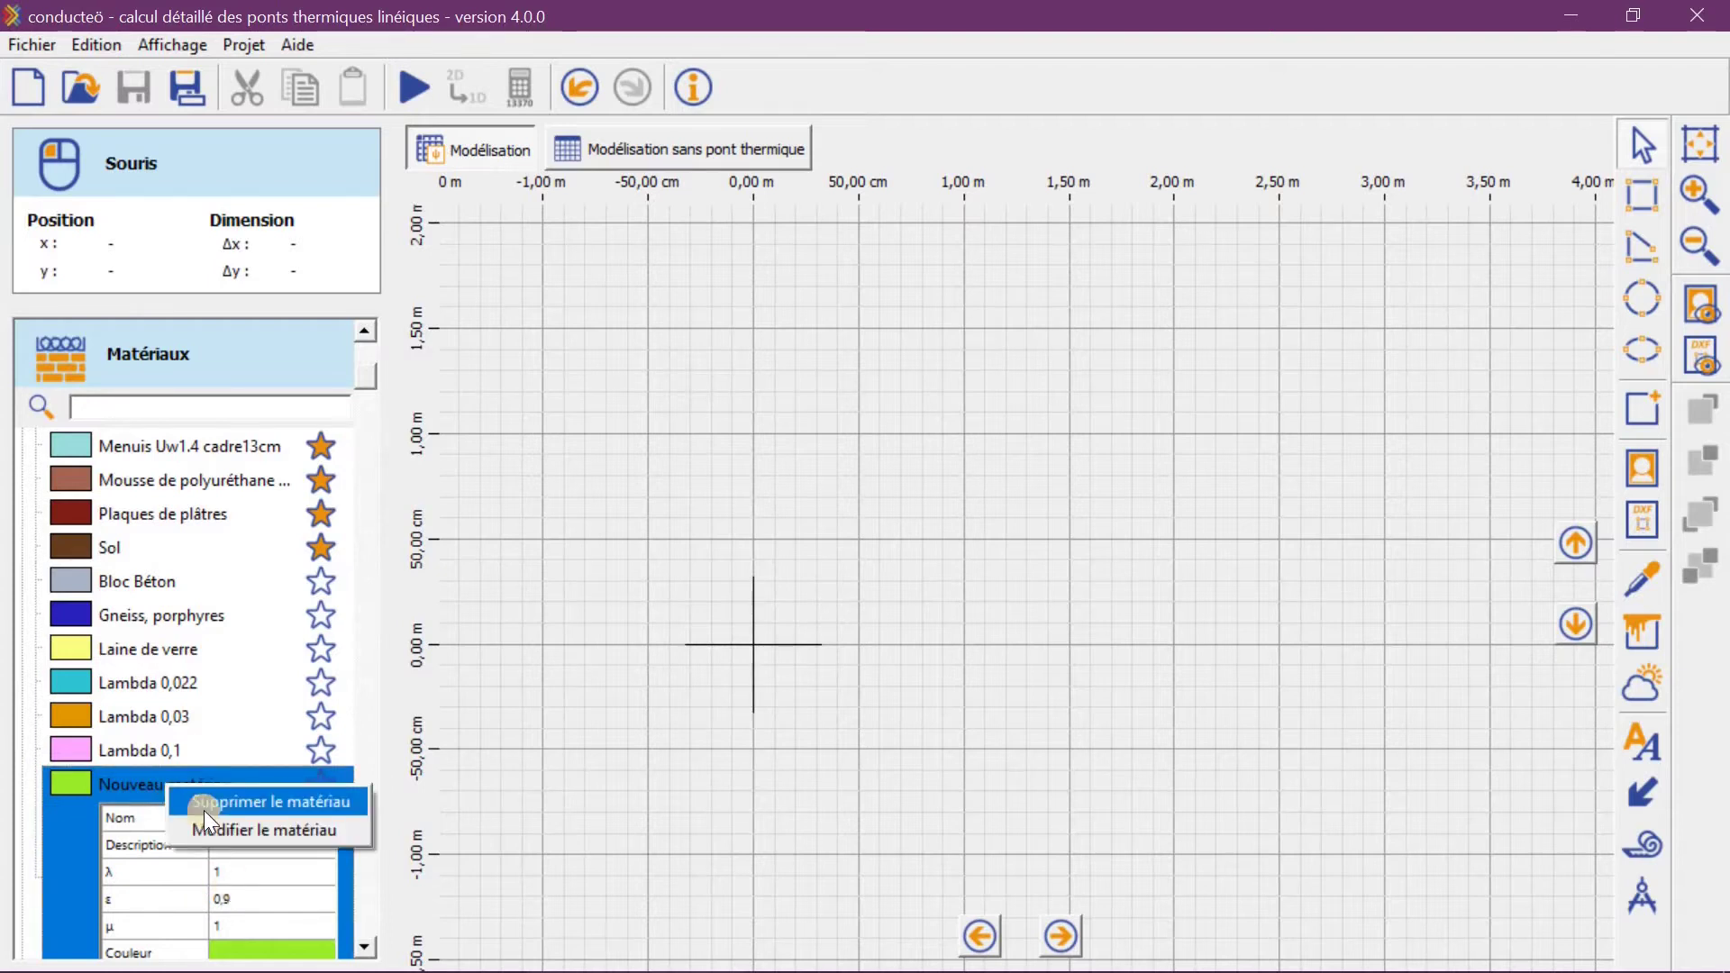
click(204, 809)
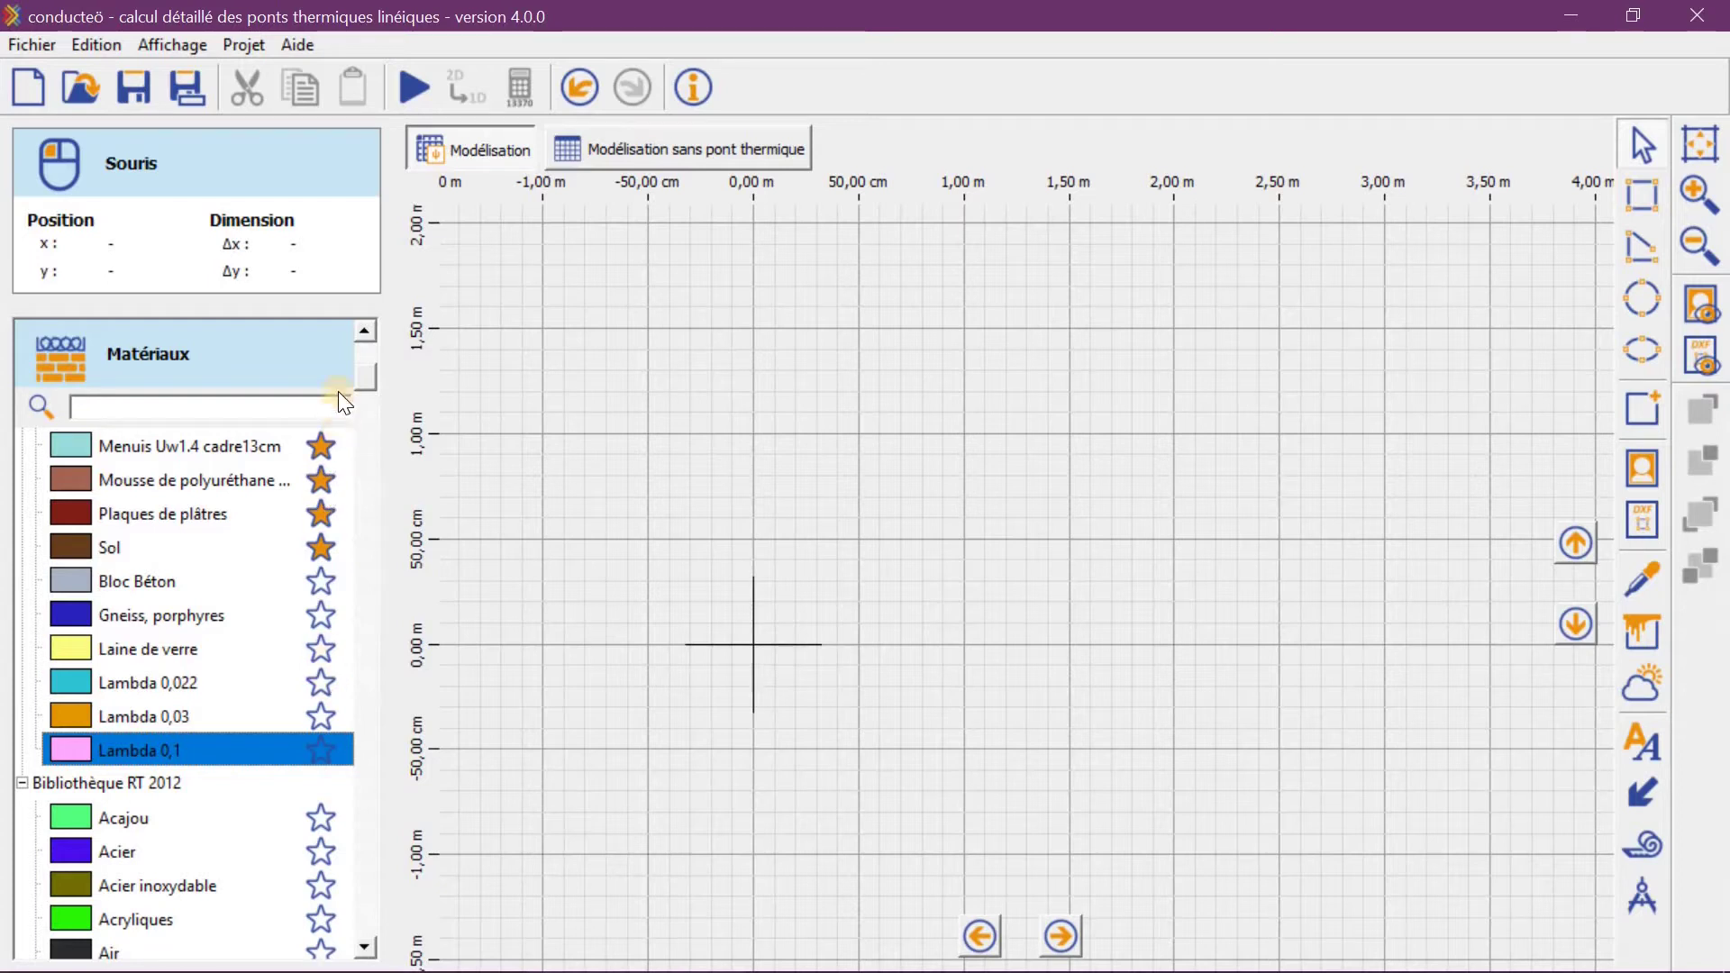
drag(364, 374, 364, 351)
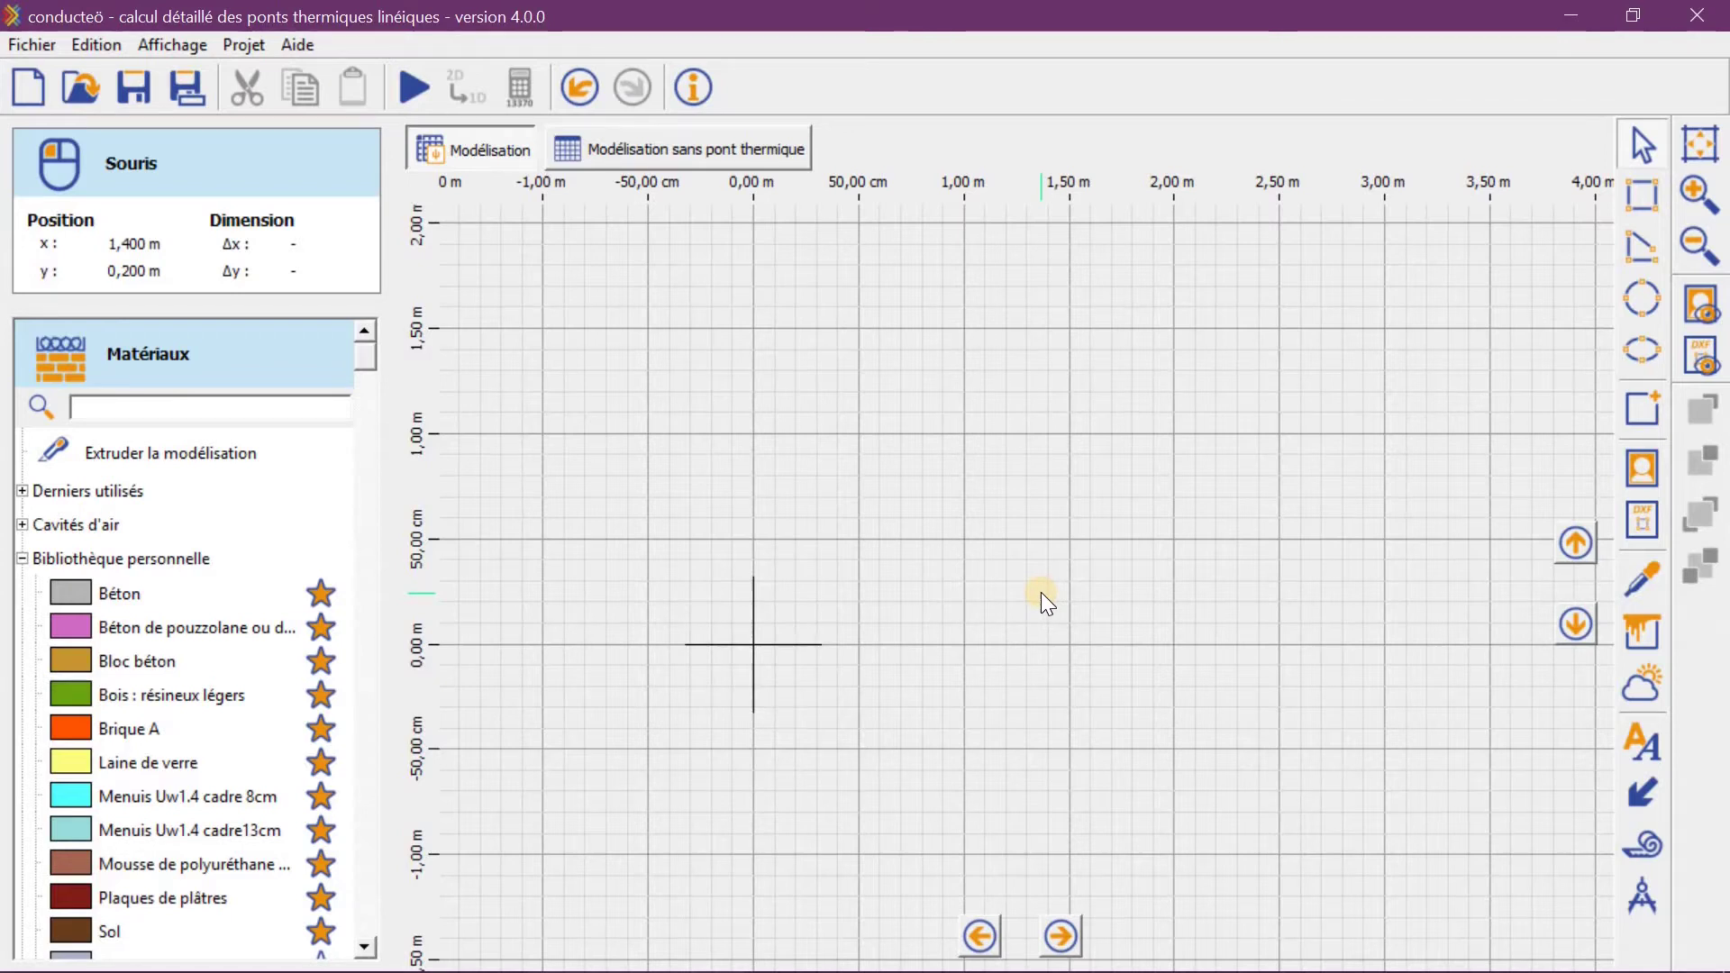
Draw a horizontal Lambda 0,1 rectangle 1.2 m wide and 0.2 m high, with its lower-left corner at the origin
scroll(916, 487, up, 3)
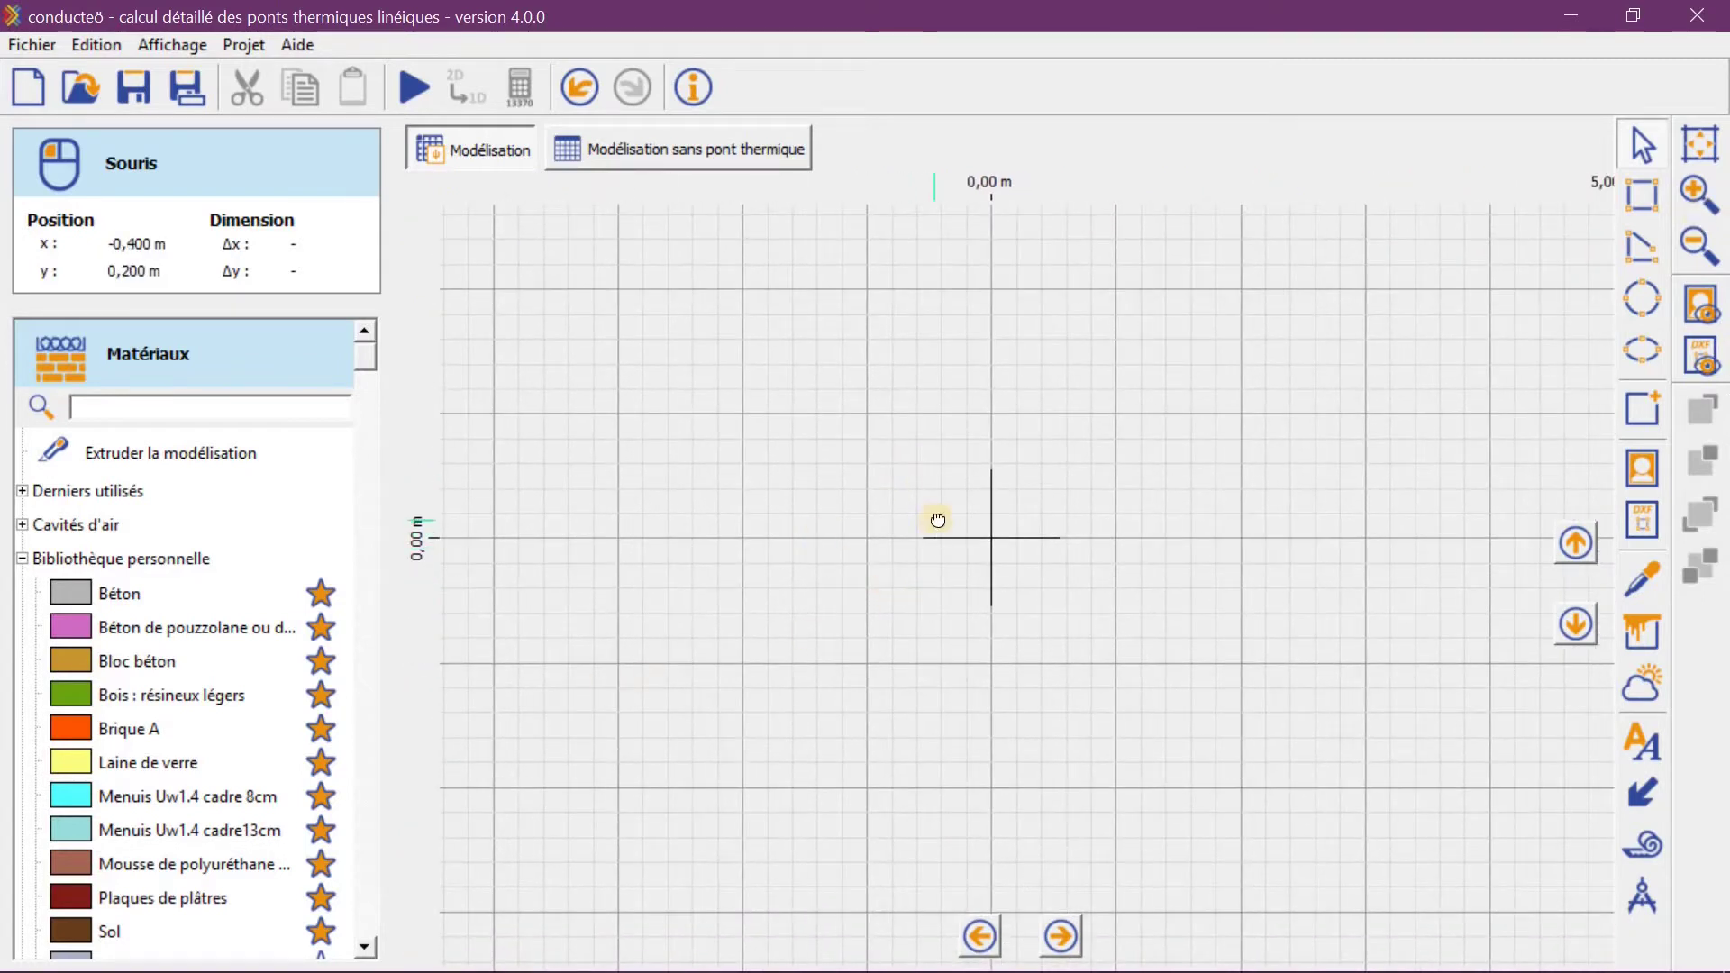
drag(938, 514, 895, 513)
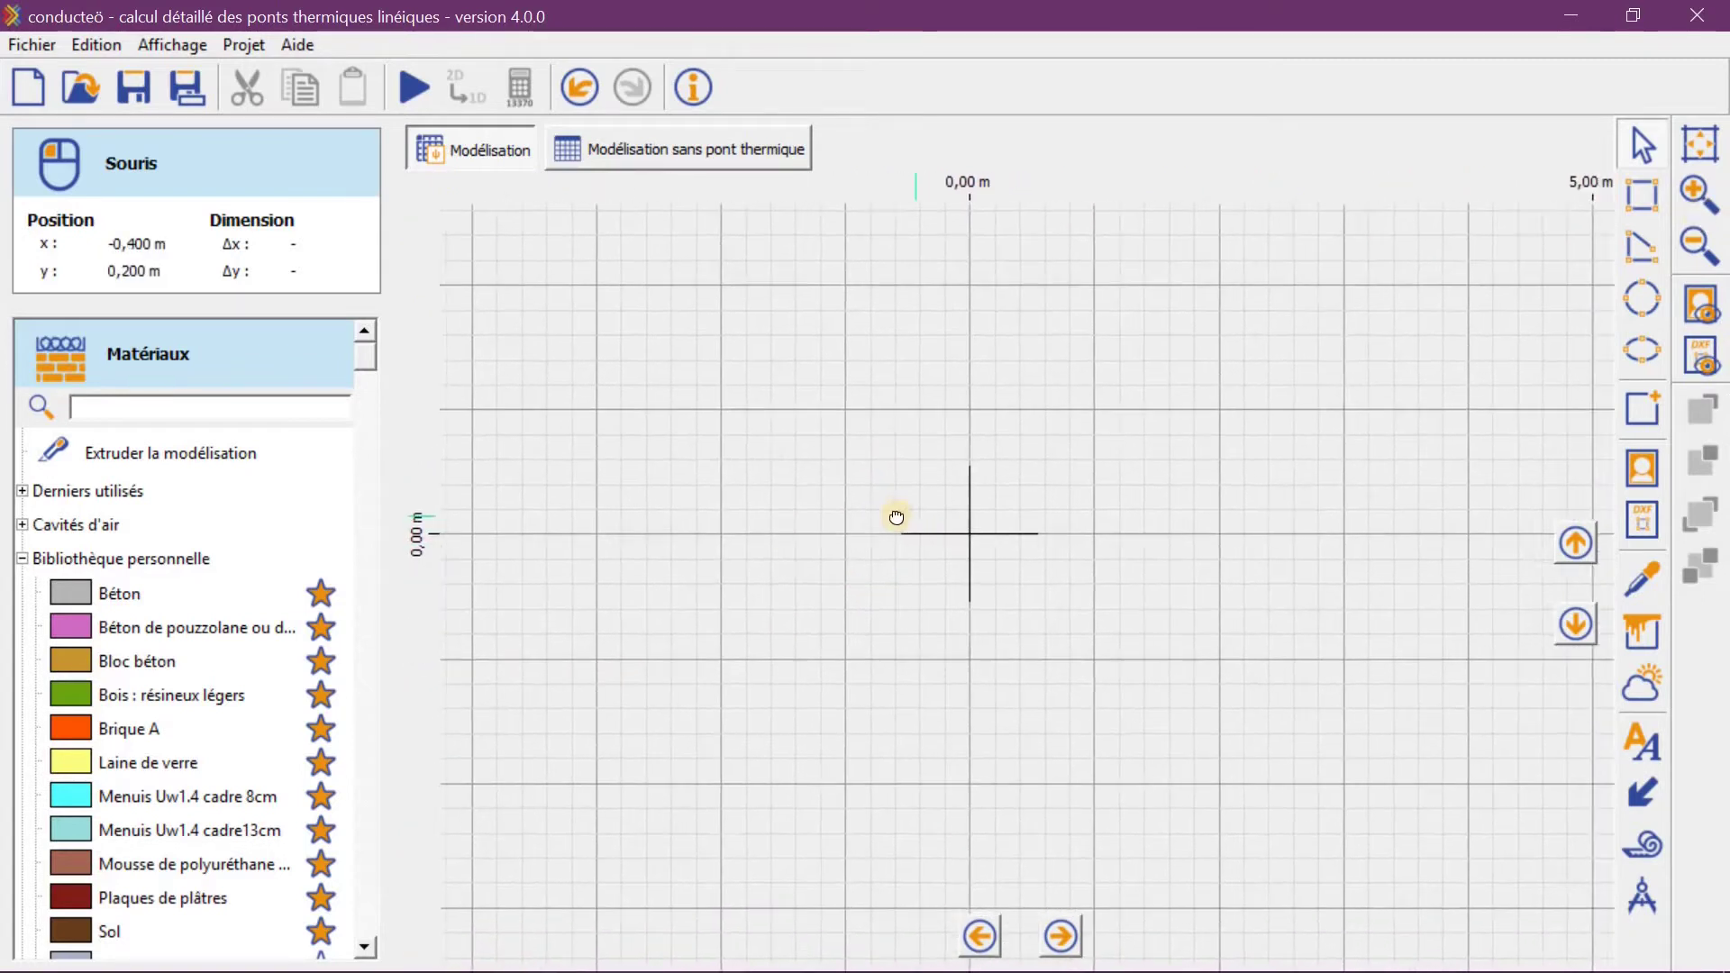
click(1650, 199)
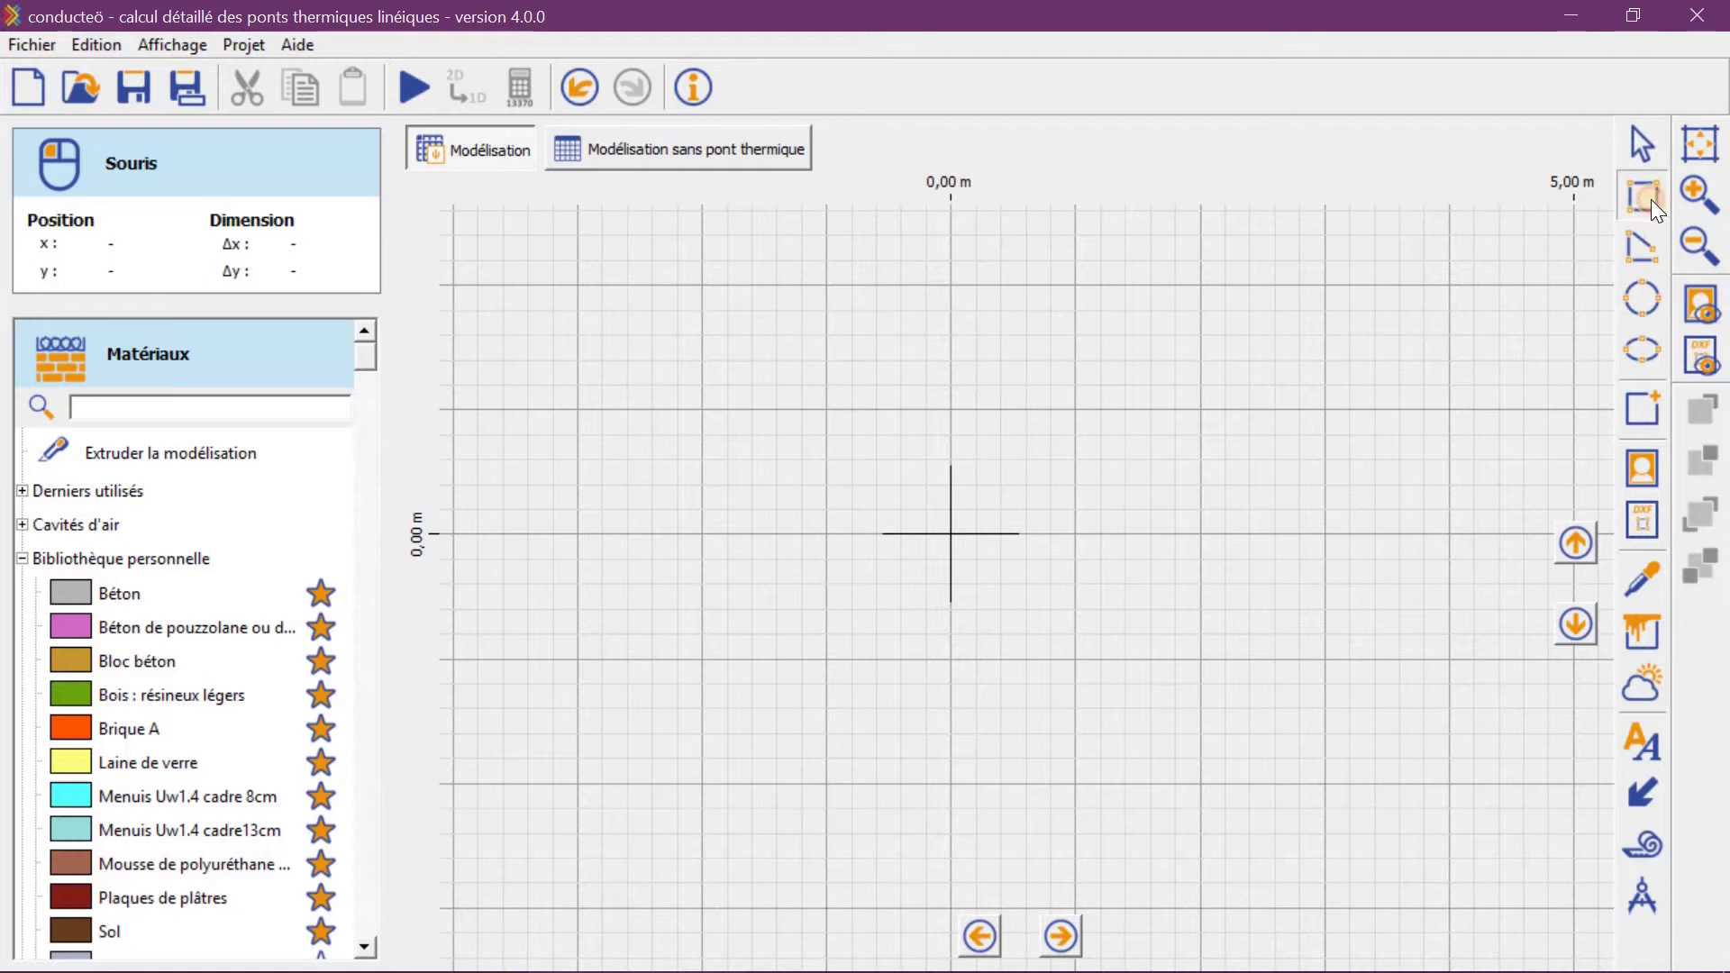
click(949, 534)
drag(950, 533, 1187, 485)
click(1143, 483)
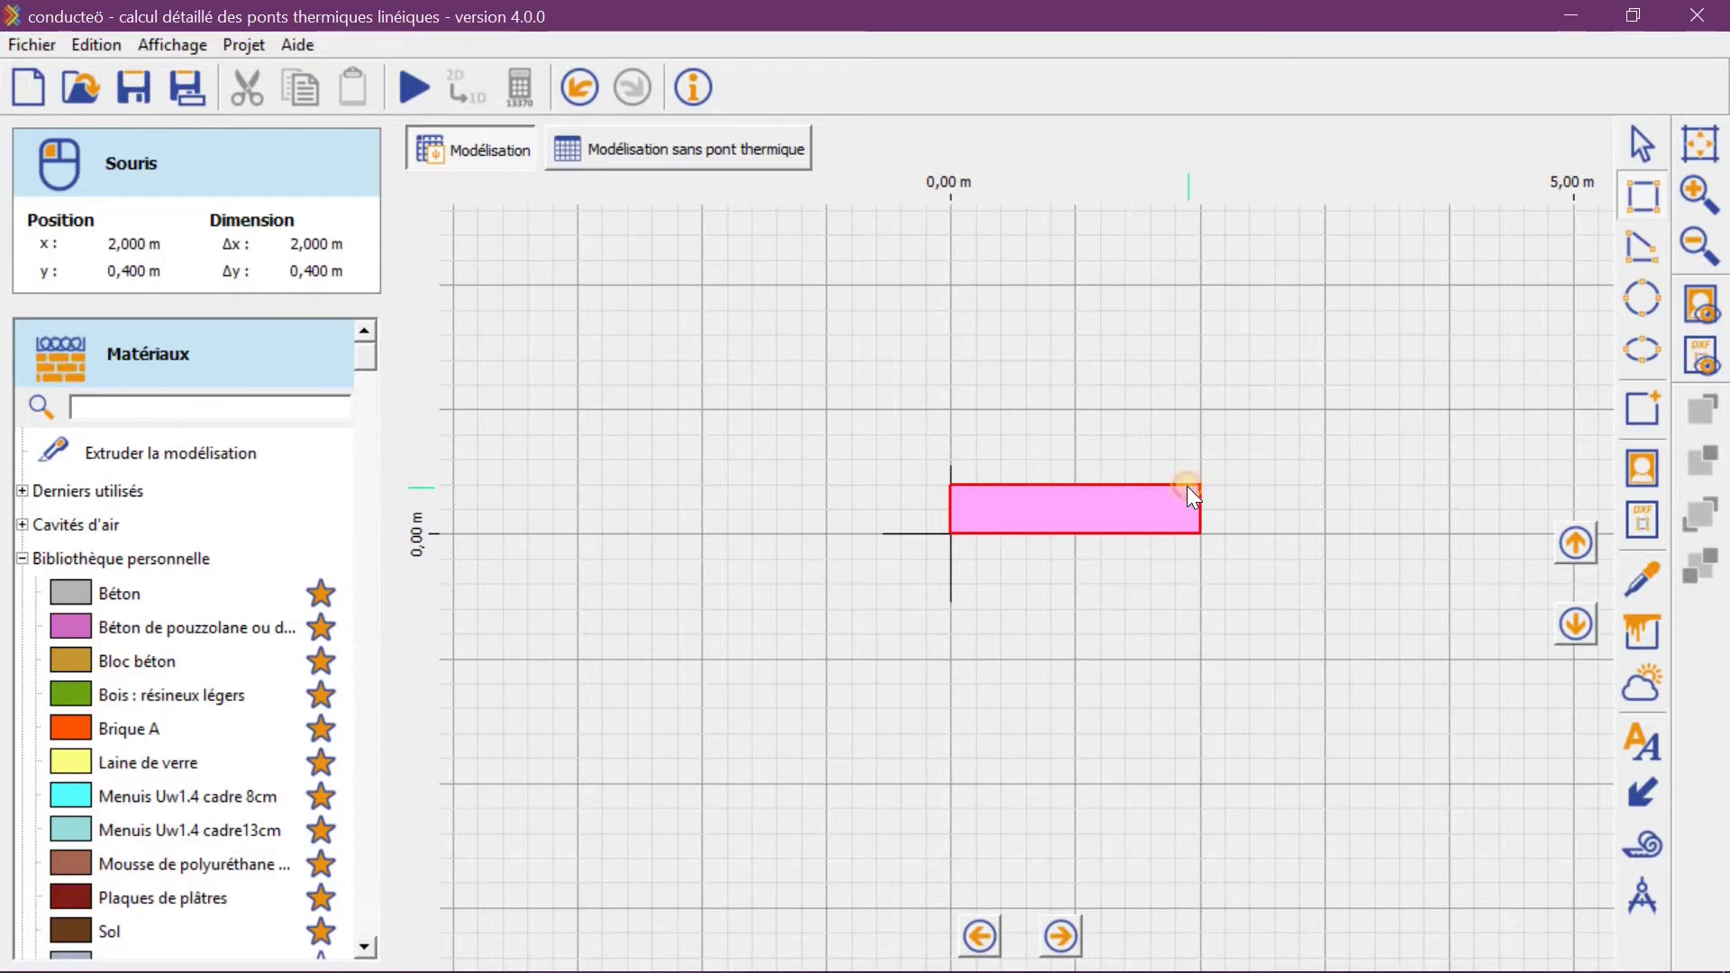
drag(1187, 493, 1100, 508)
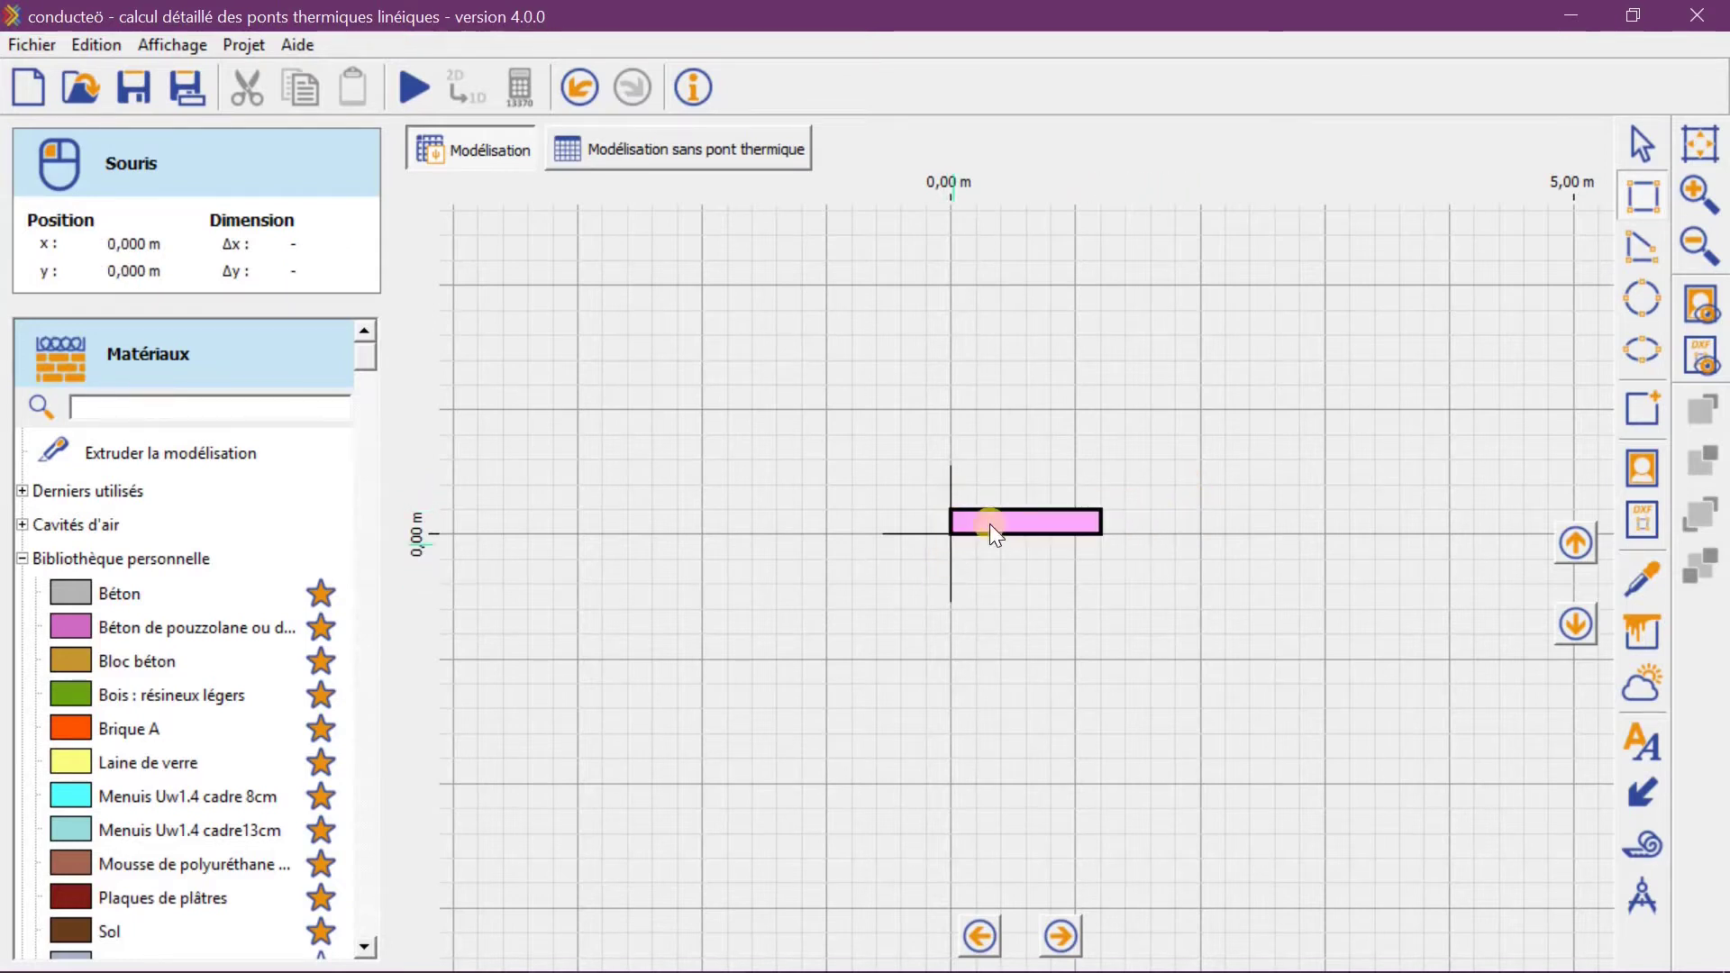
Select the rectangle and examine its width and height in the volume properties
click(1642, 147)
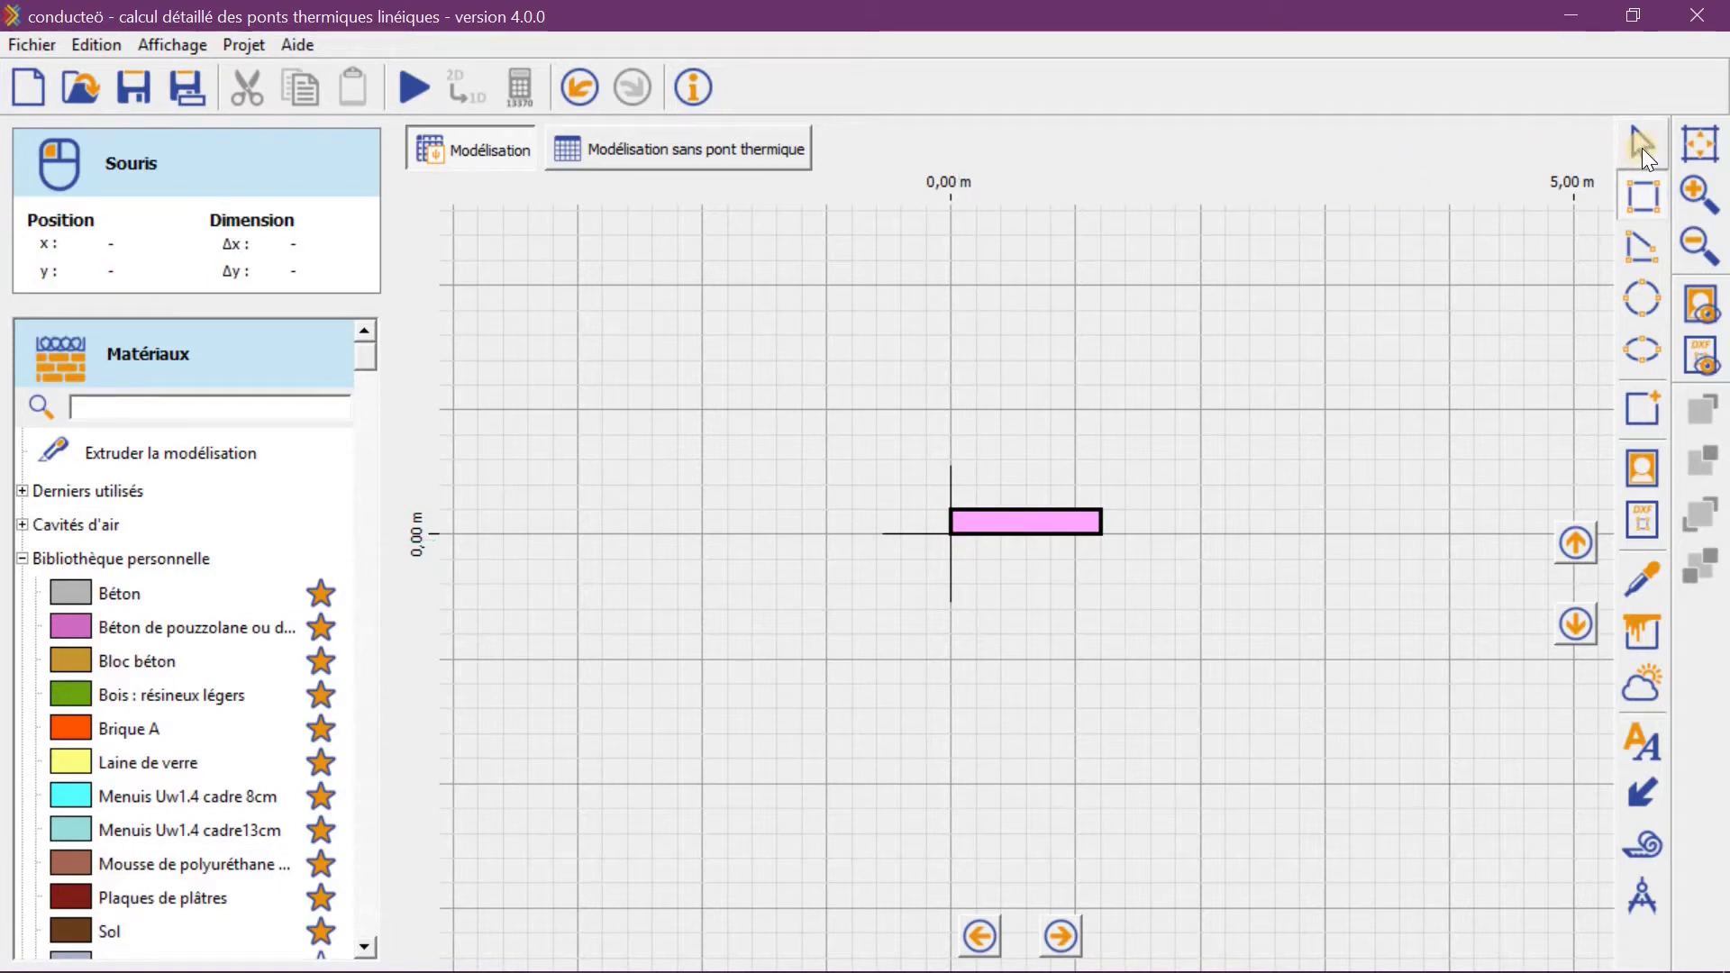
click(1024, 528)
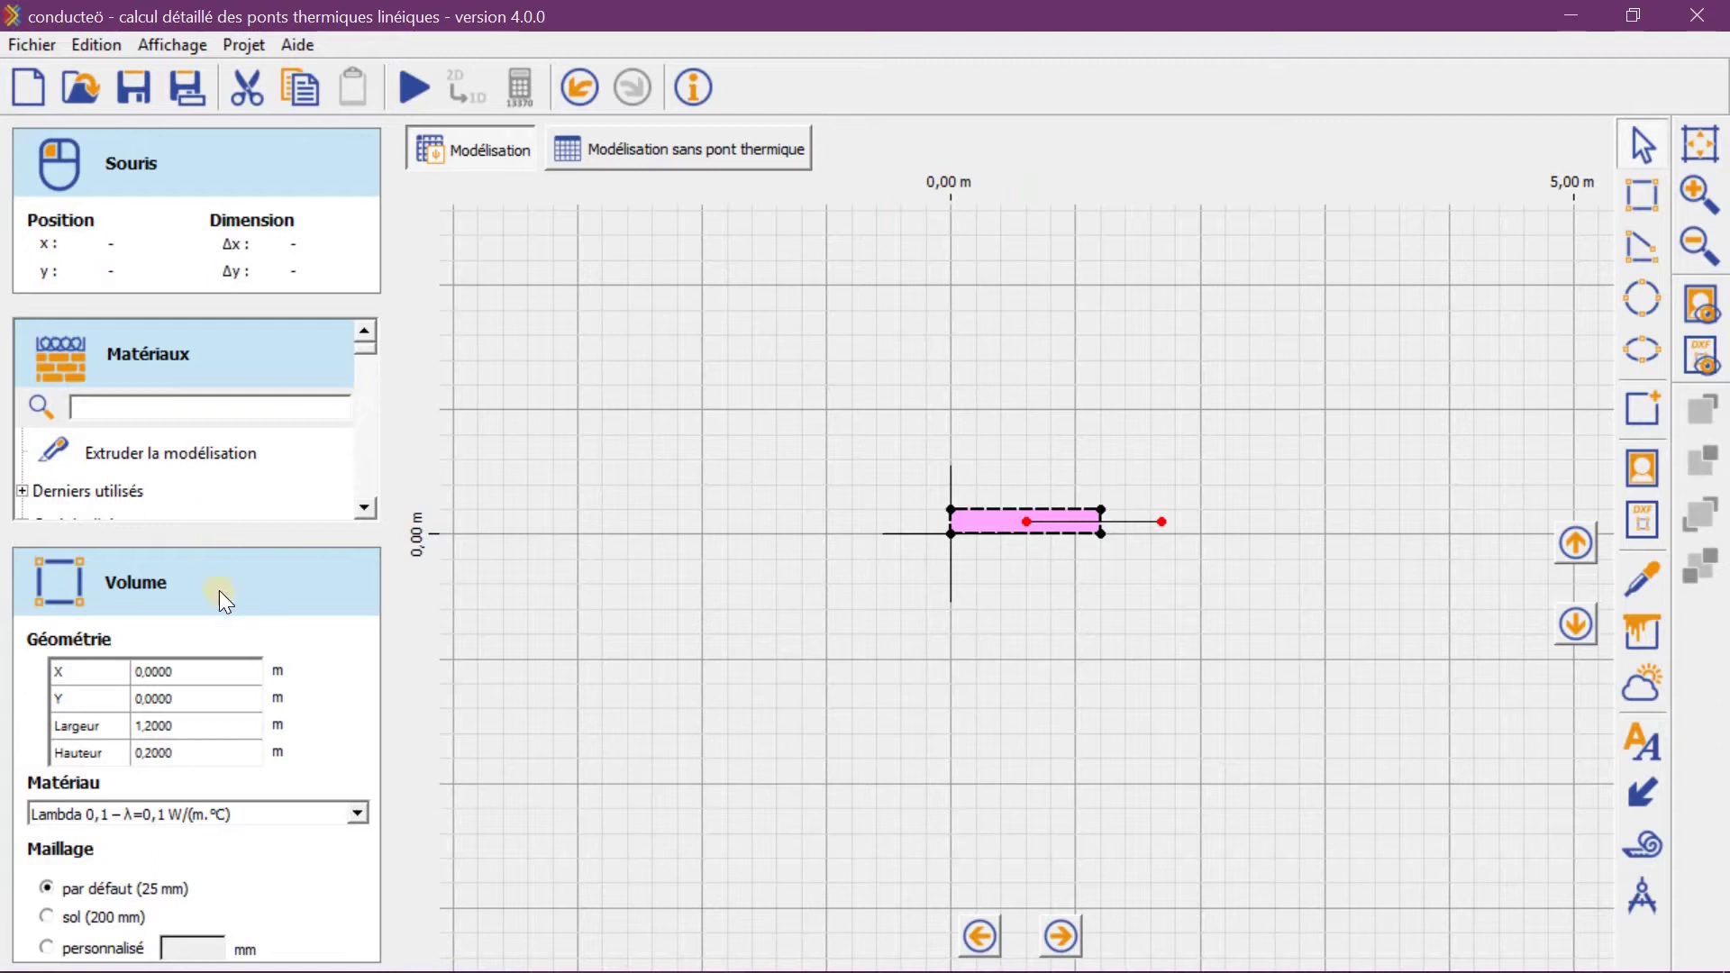
click(177, 726)
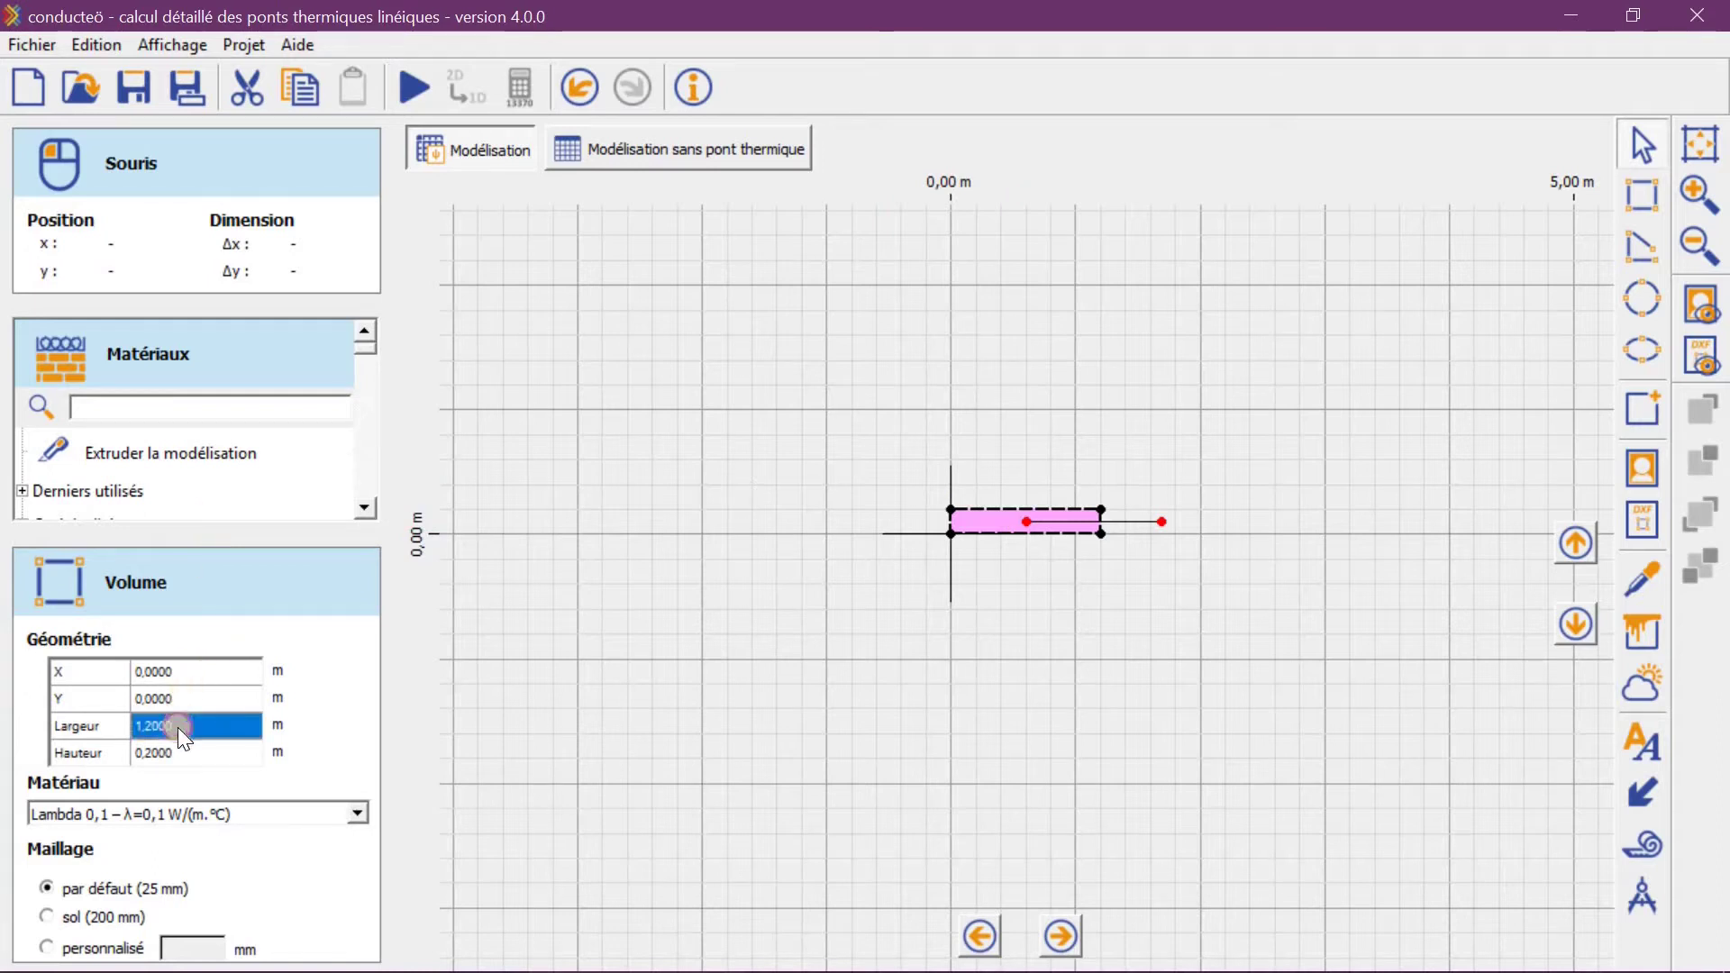
click(178, 747)
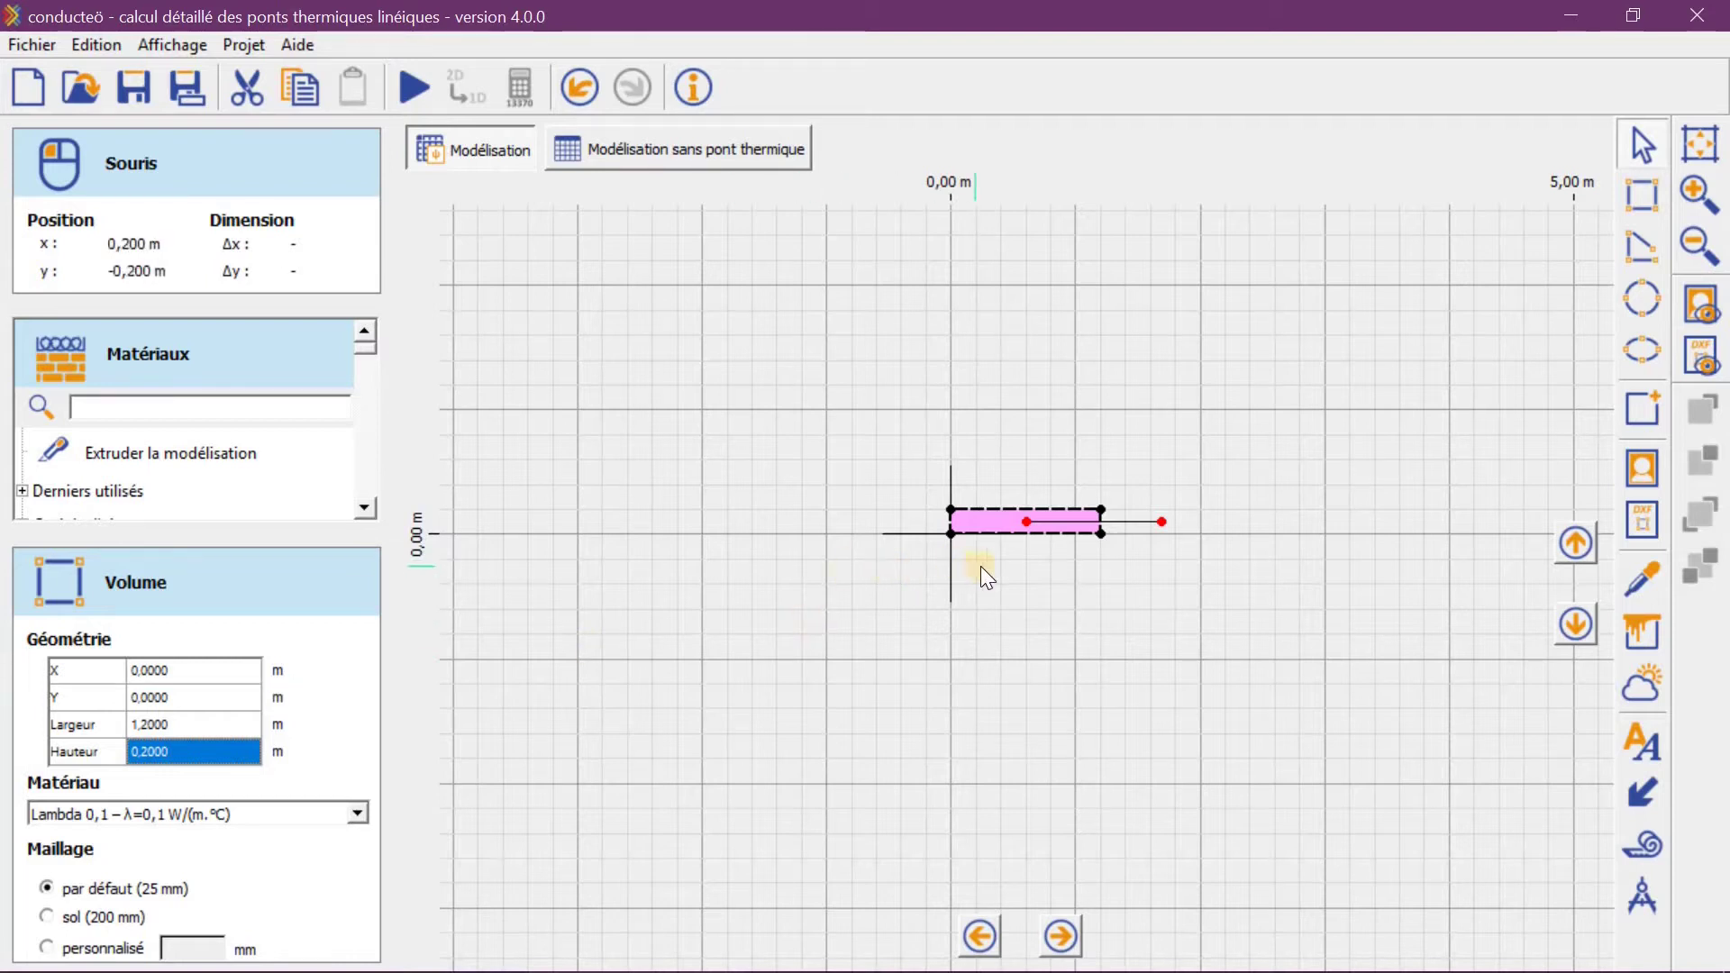
click(996, 582)
Move the horizontal rectangle 0.2 m to the left, so that its X position is -0.2 m
scroll(934, 538, up, 3)
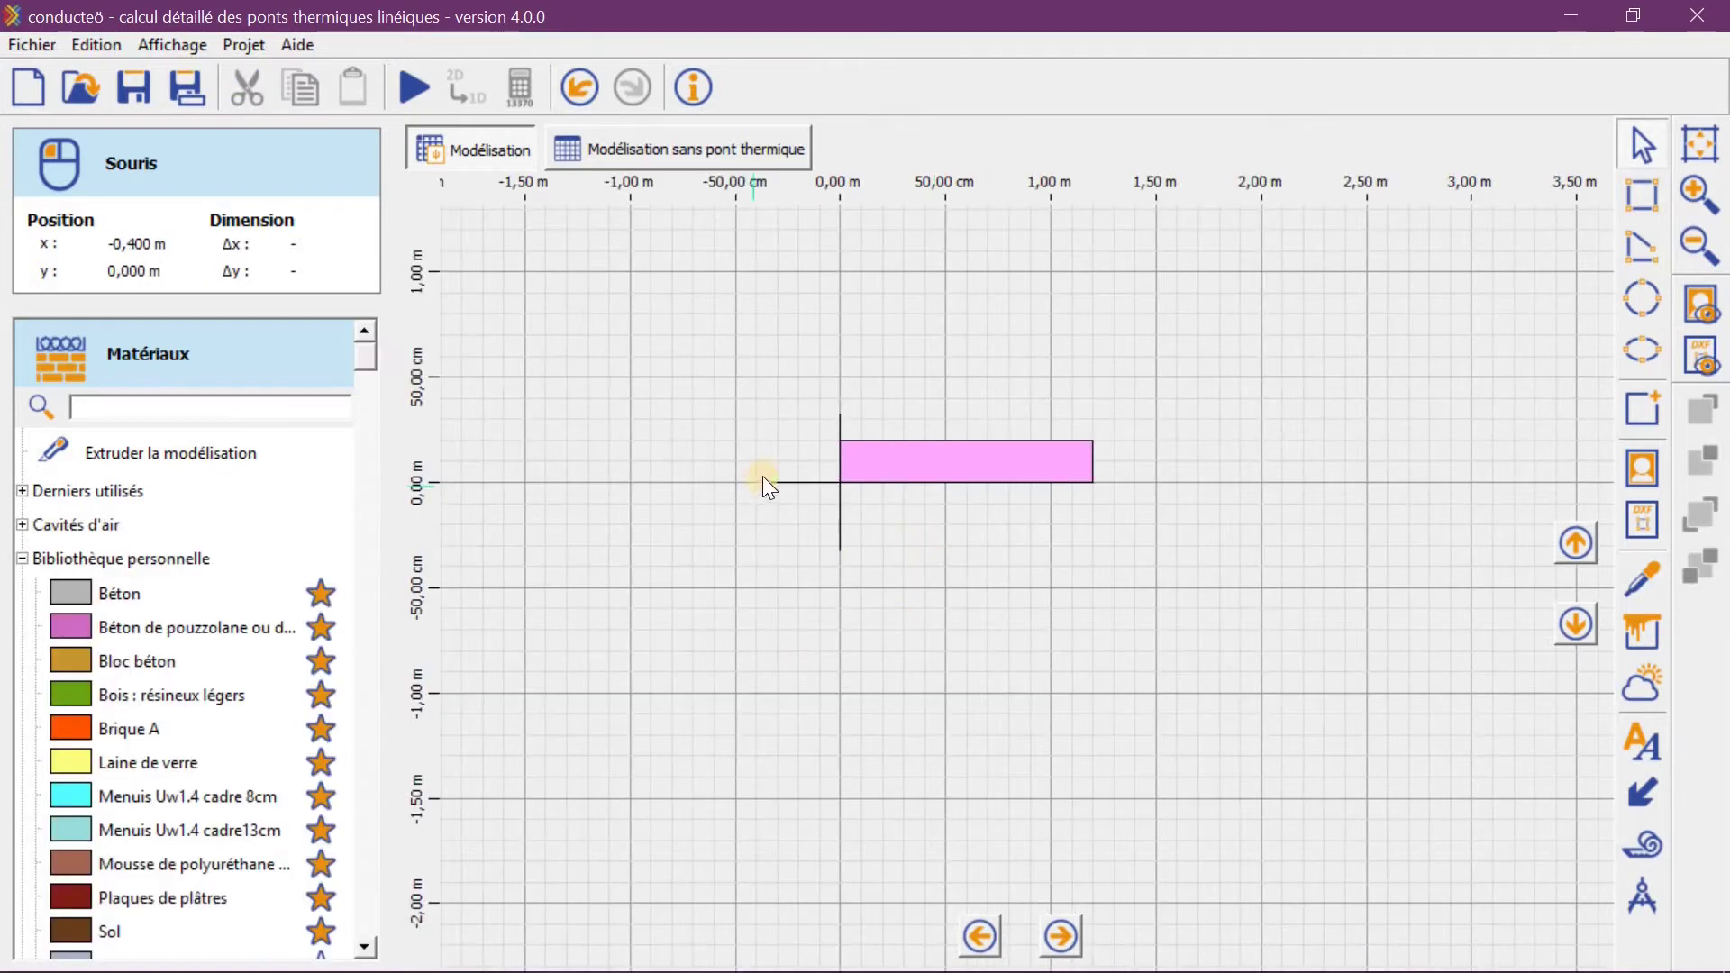
scroll(765, 474, up, 1)
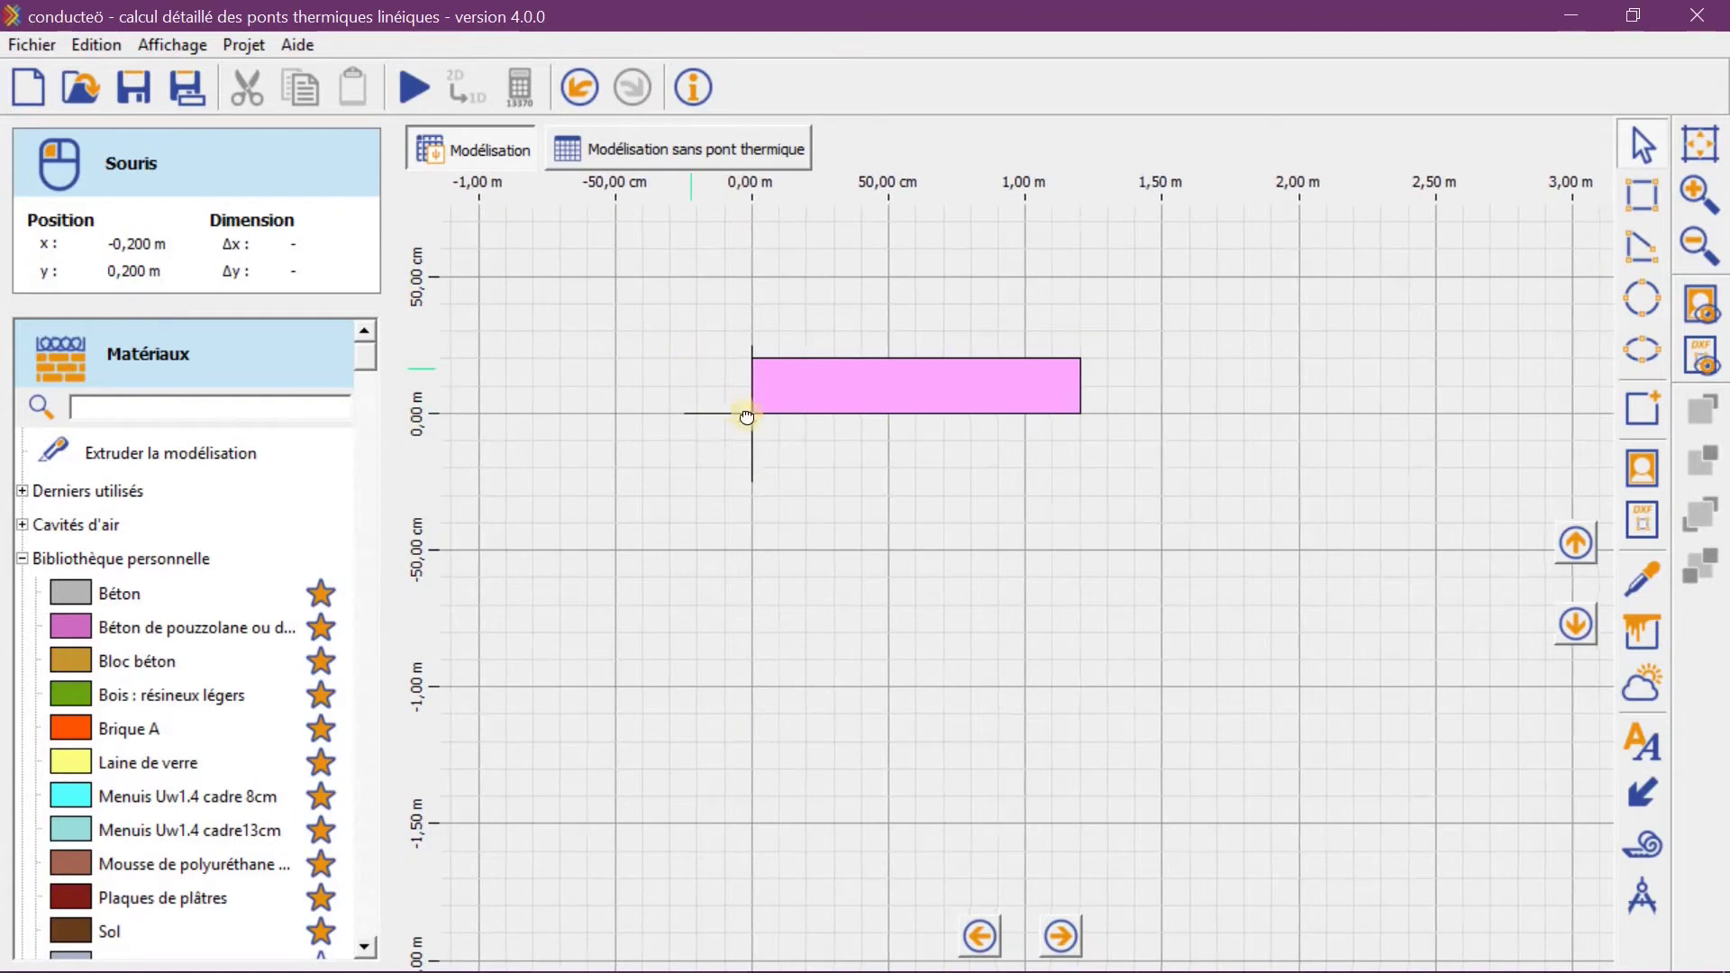
drag(745, 414, 968, 572)
drag(852, 448, 776, 448)
scroll(721, 436, up, 1)
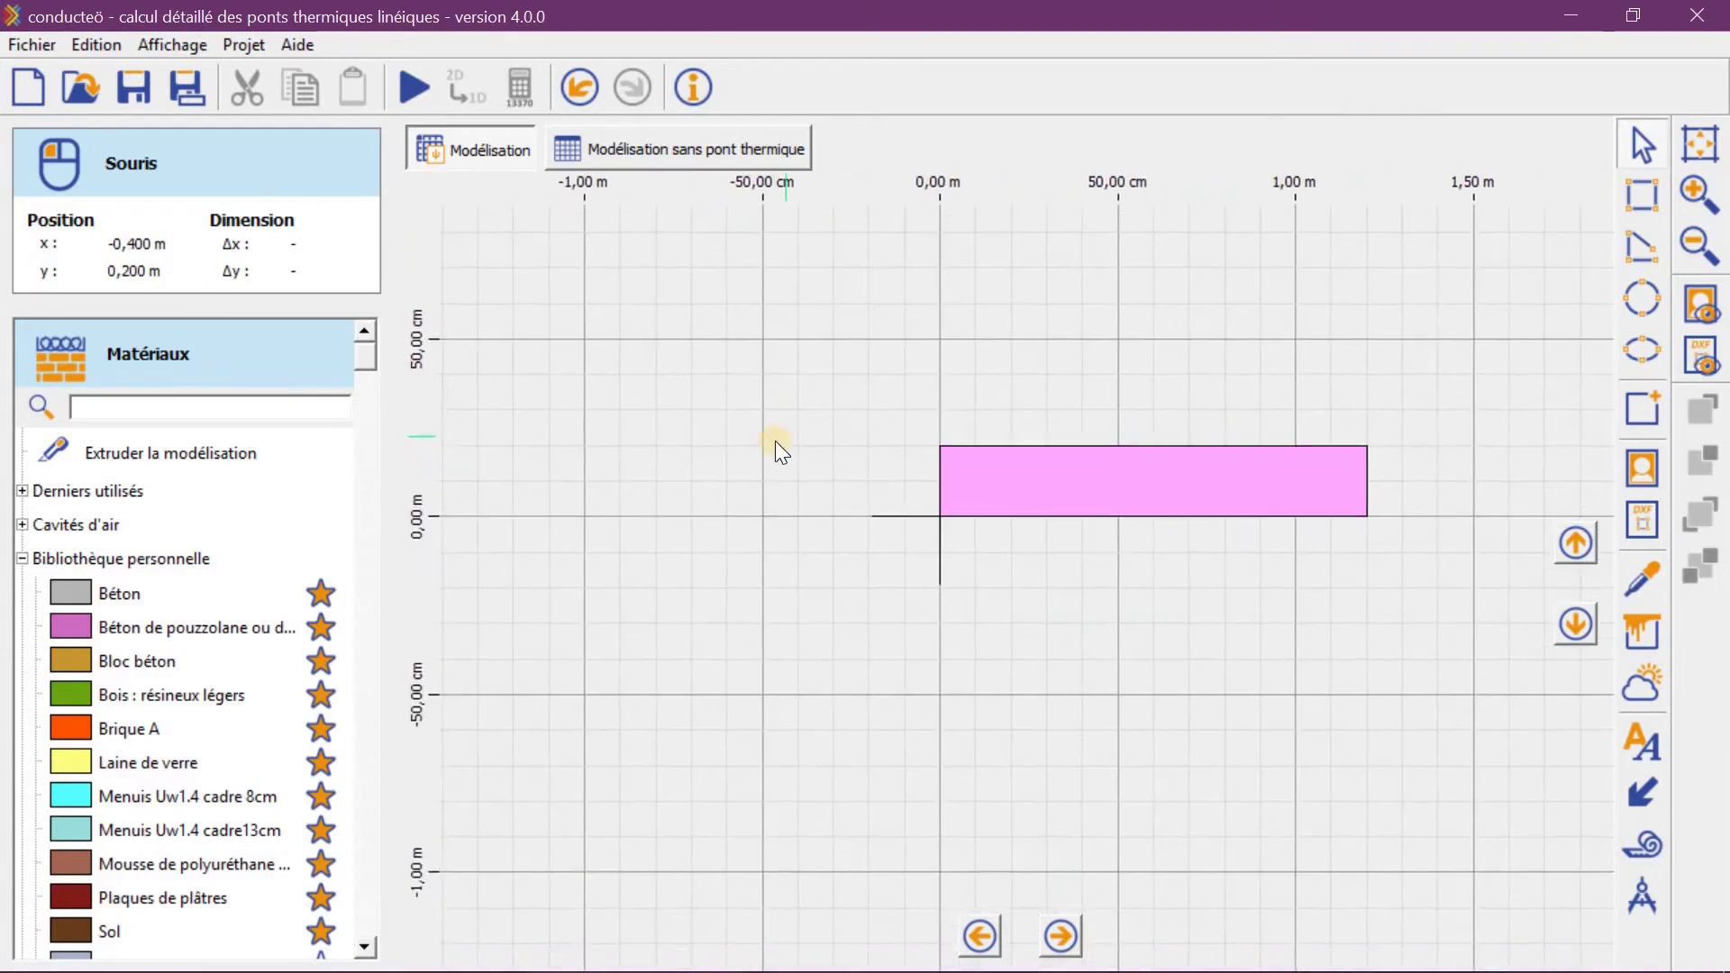
click(980, 936)
click(1069, 930)
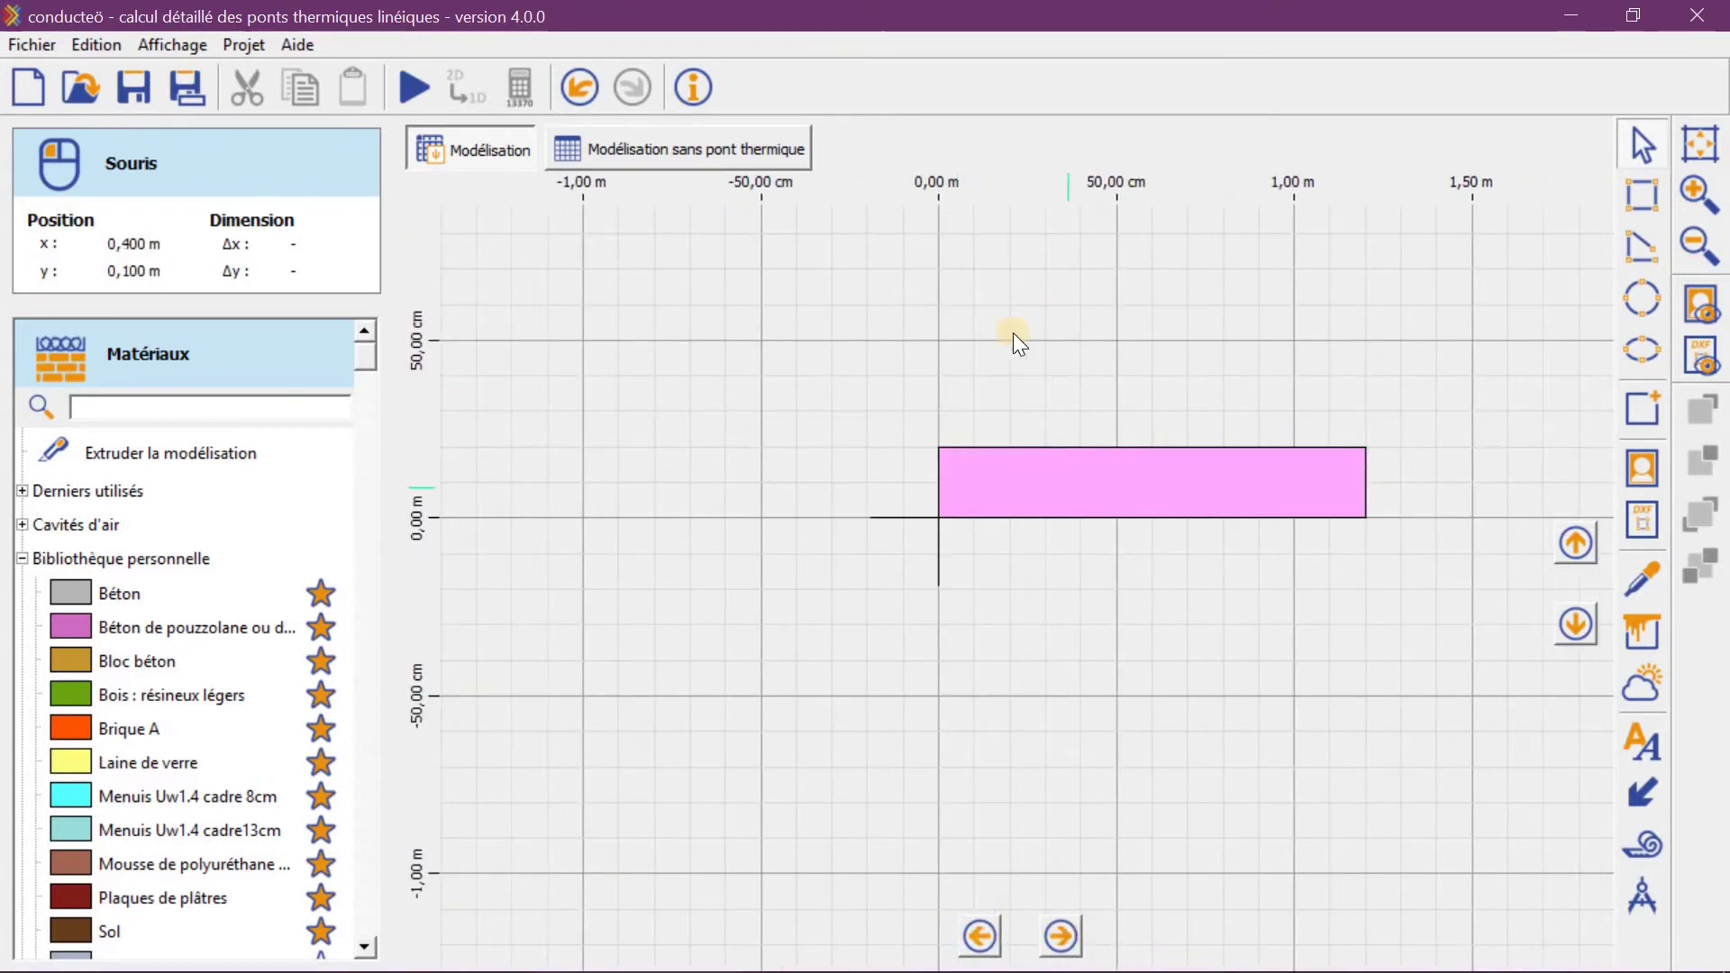
click(1647, 187)
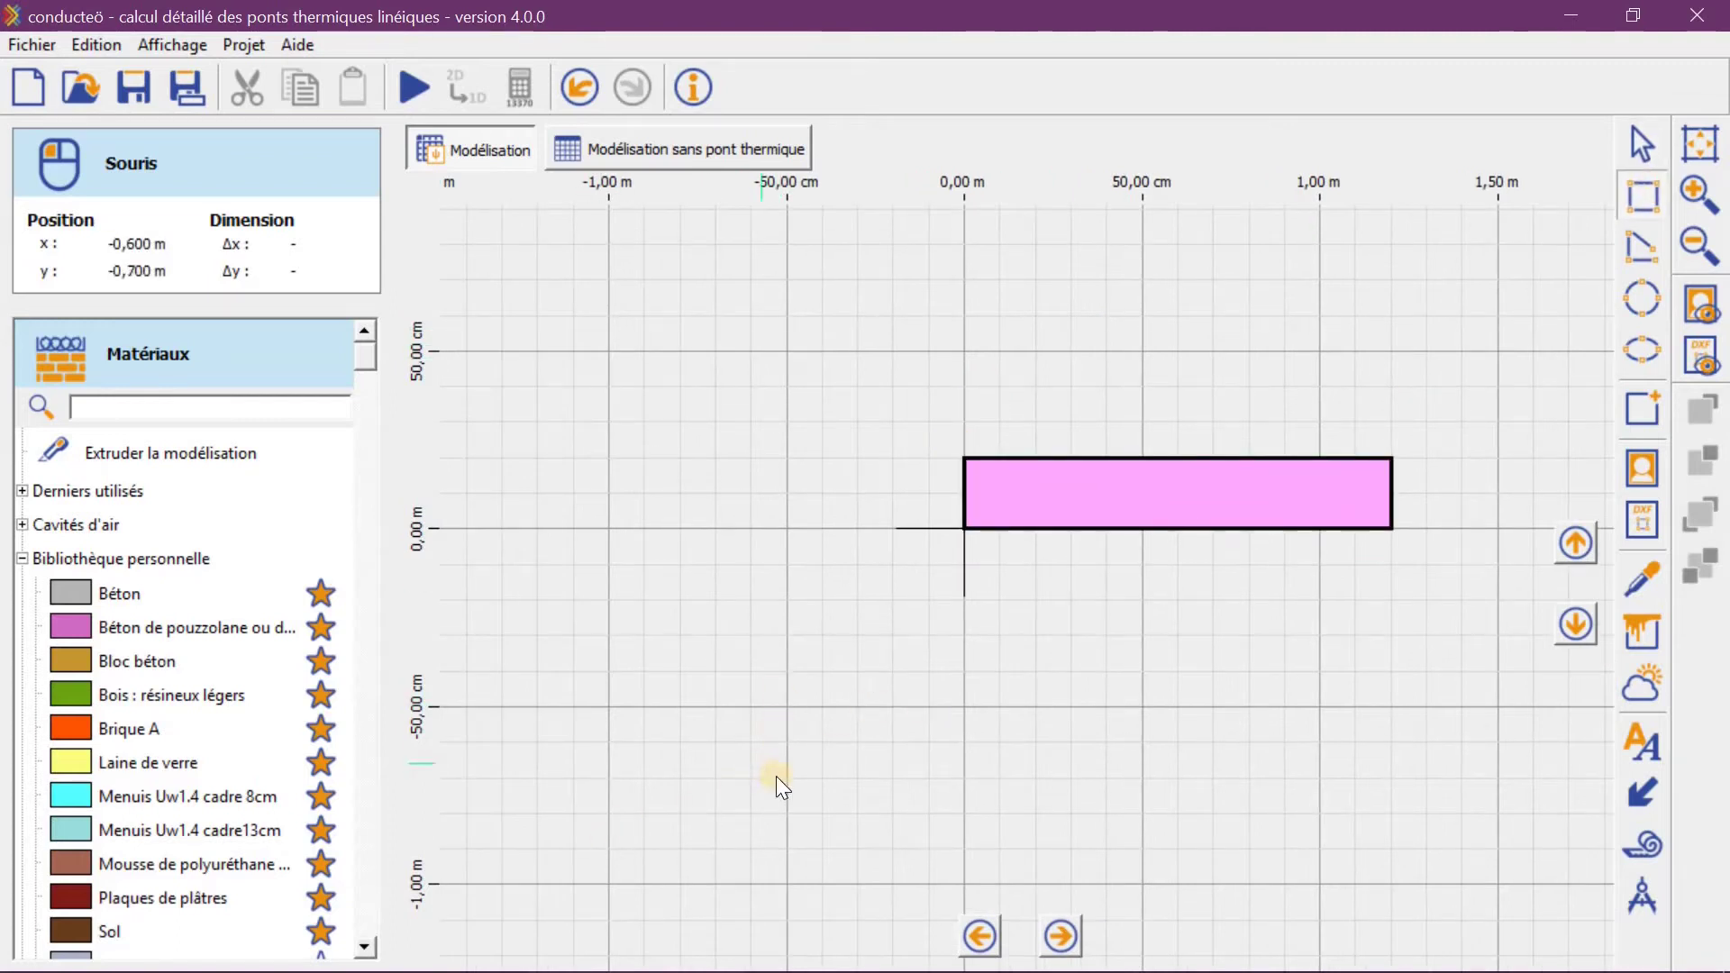
click(1046, 491)
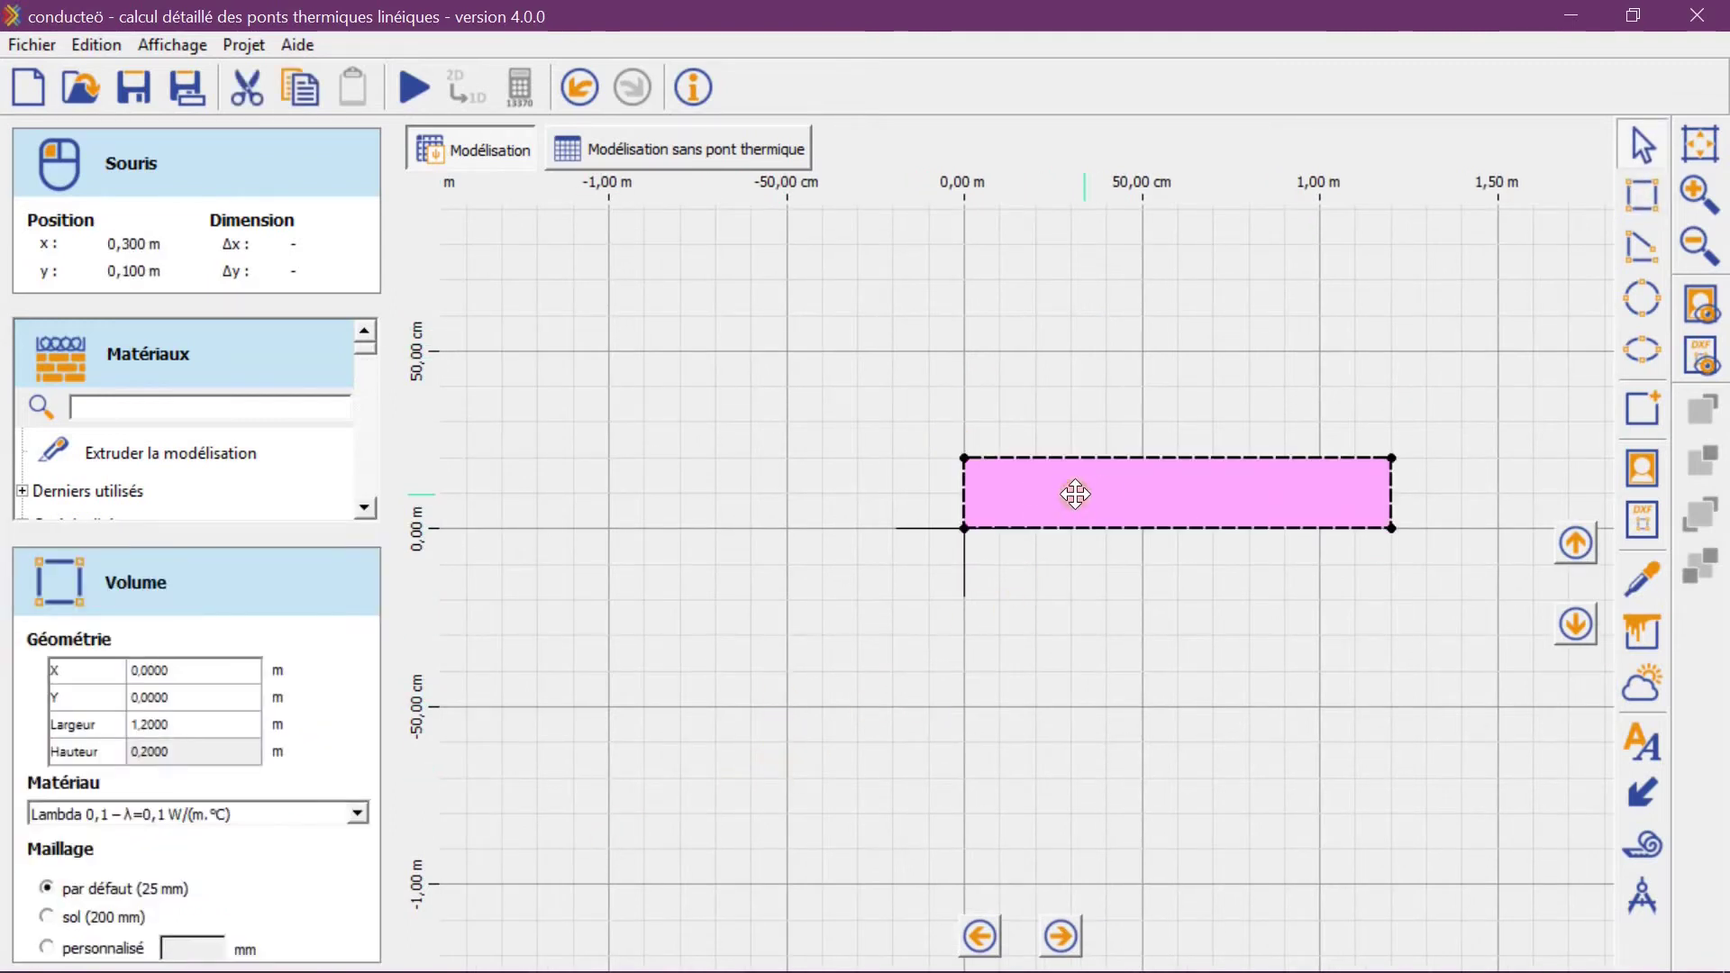
key(Left)
key(Left)
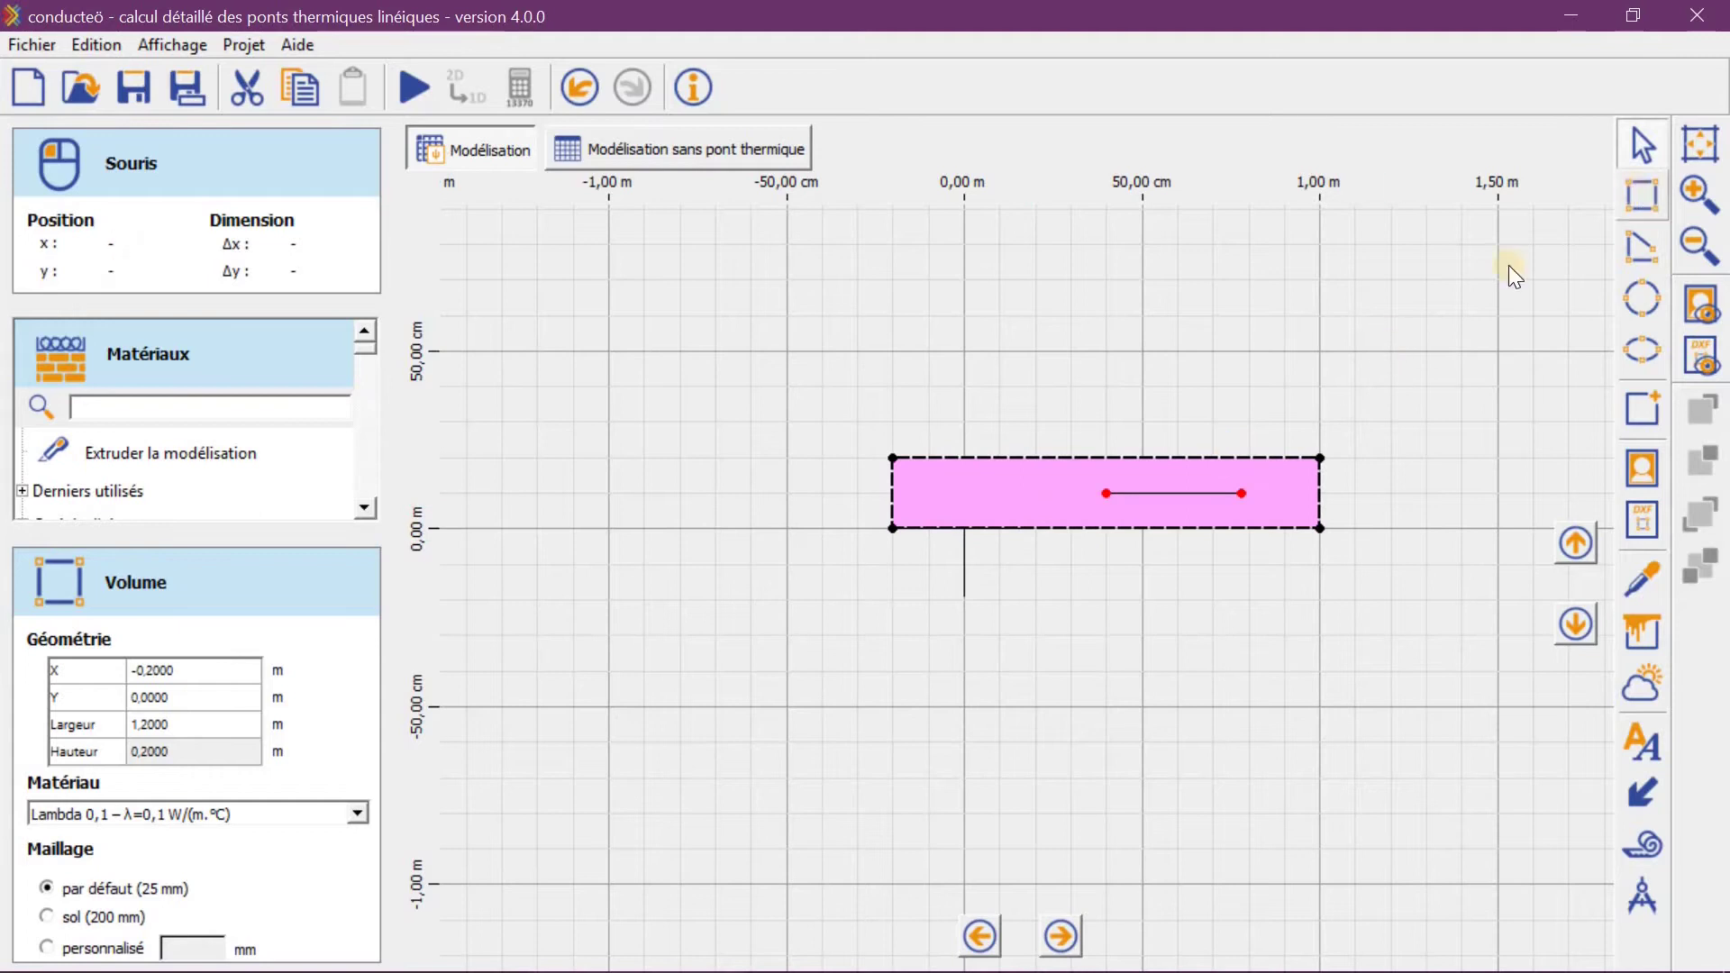
Draw a vertical rectangle 0.2 m wide and 1.2 m high from X -0.2 m, Y -1 m up to the horizontal rectangle's top edge
click(1514, 275)
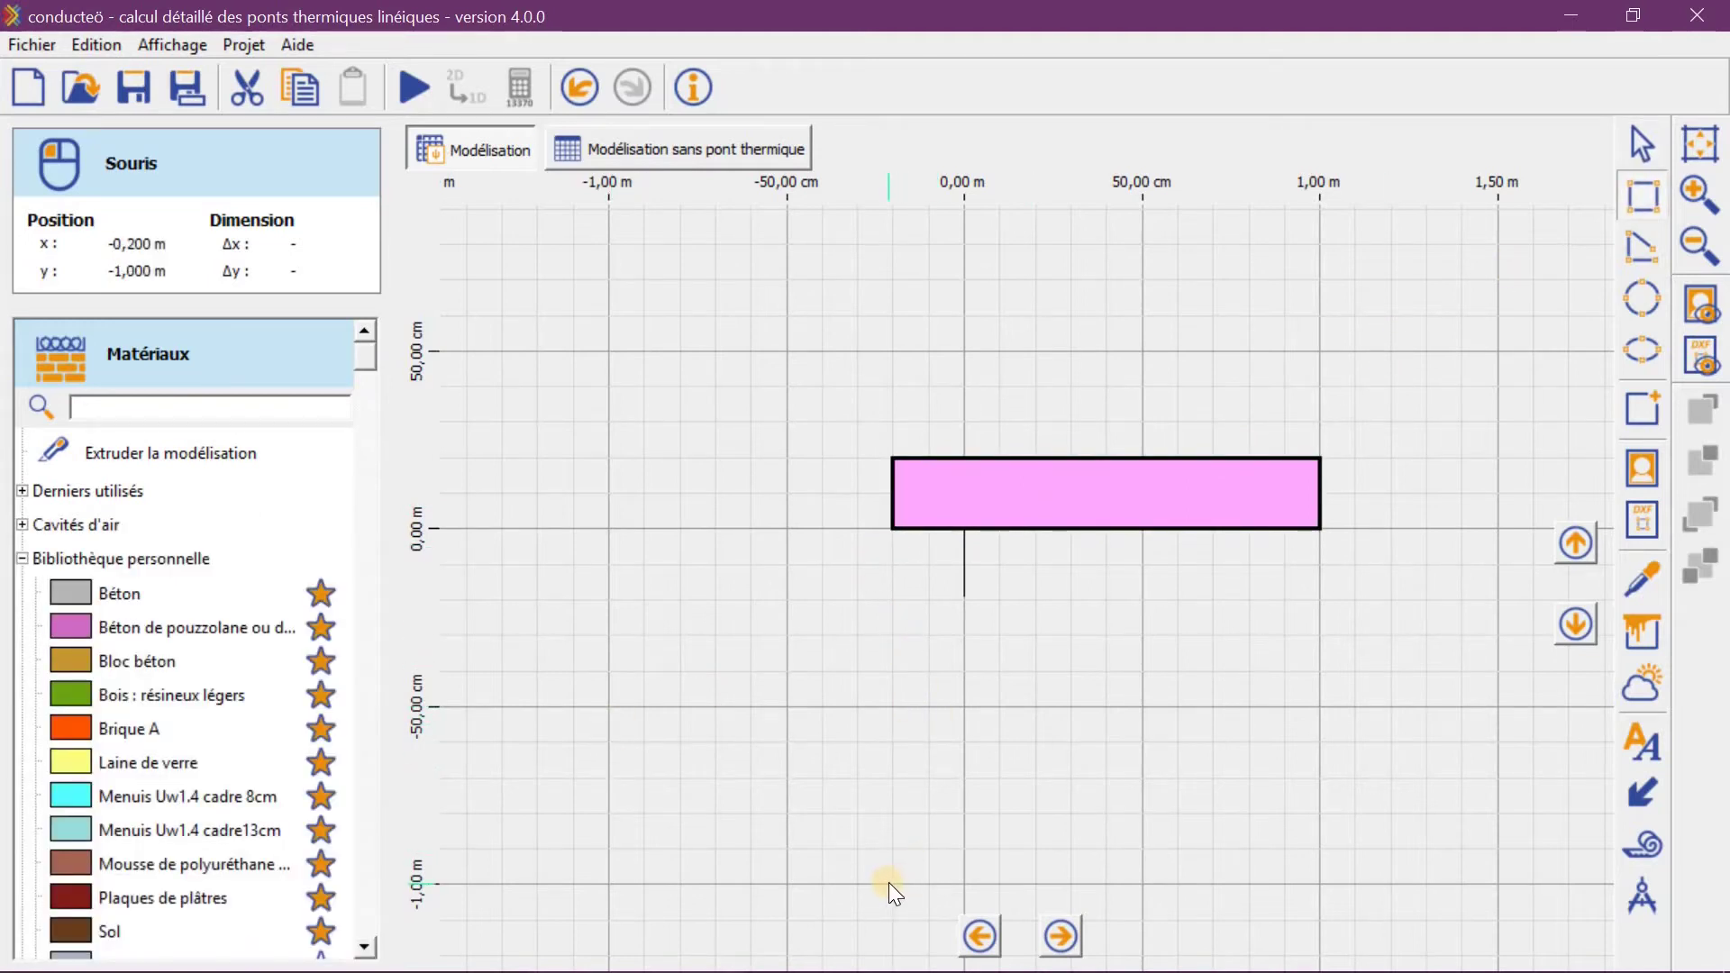
drag(893, 879, 960, 508)
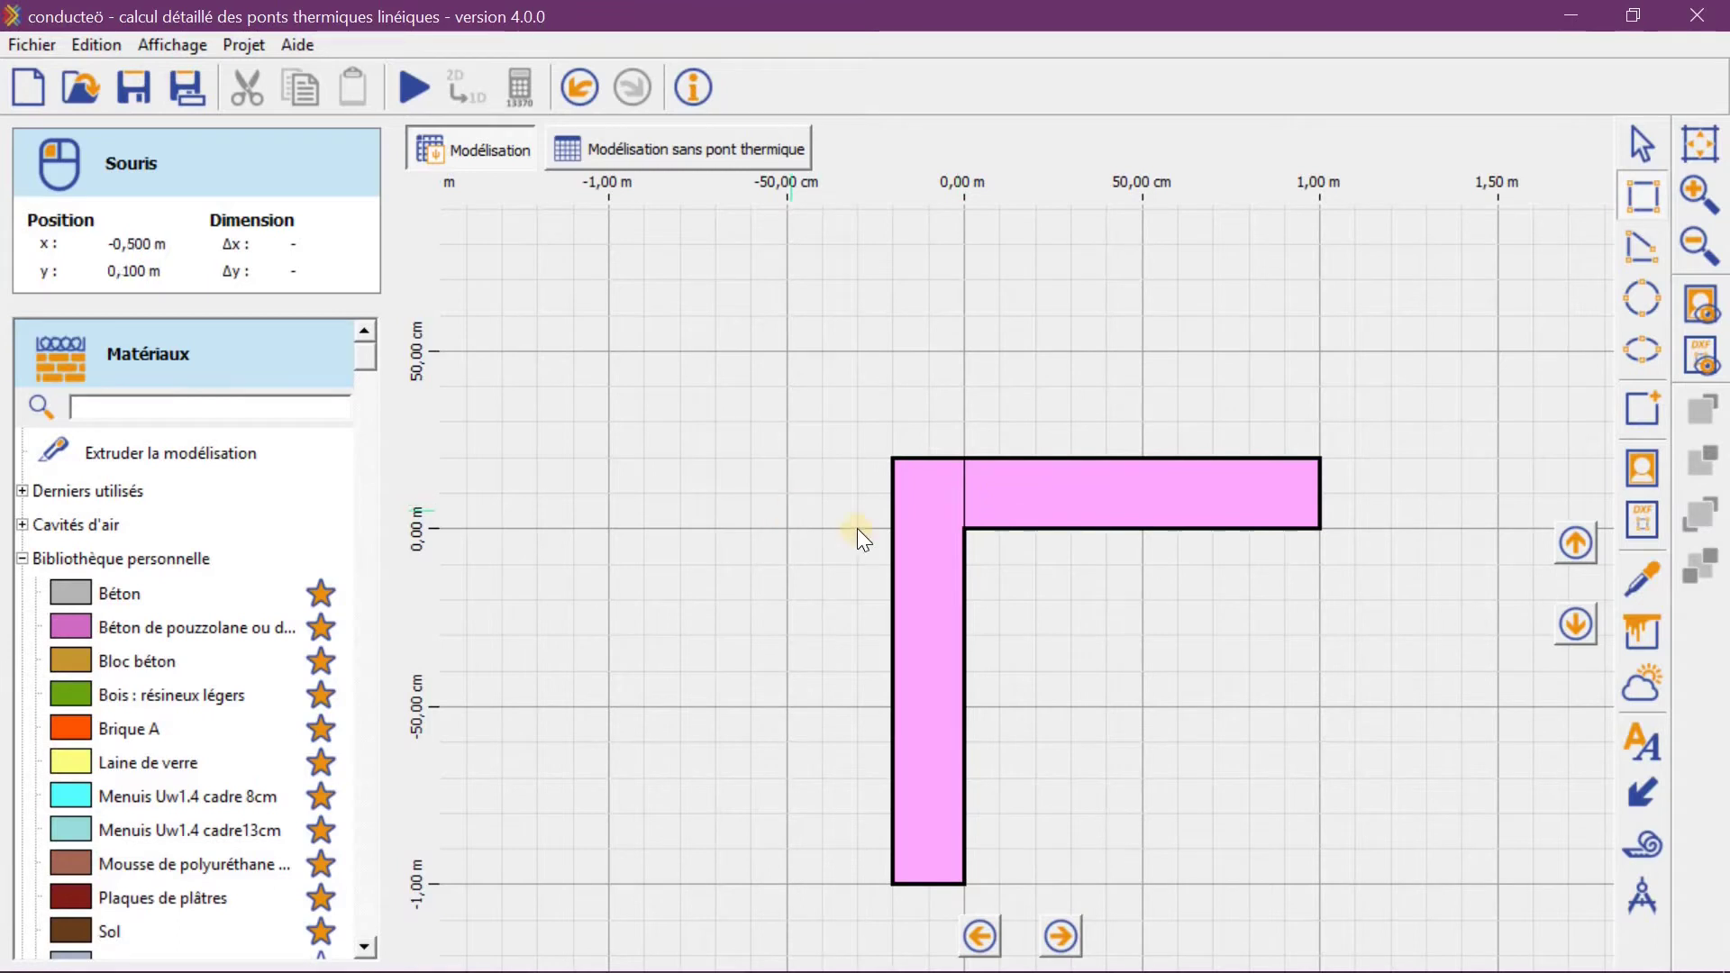
Draw a Béton square of 0.06 by 0.06 m inside the wall corner, from X -0.12 m, Y 0.12 m
scroll(957, 494, up, 1)
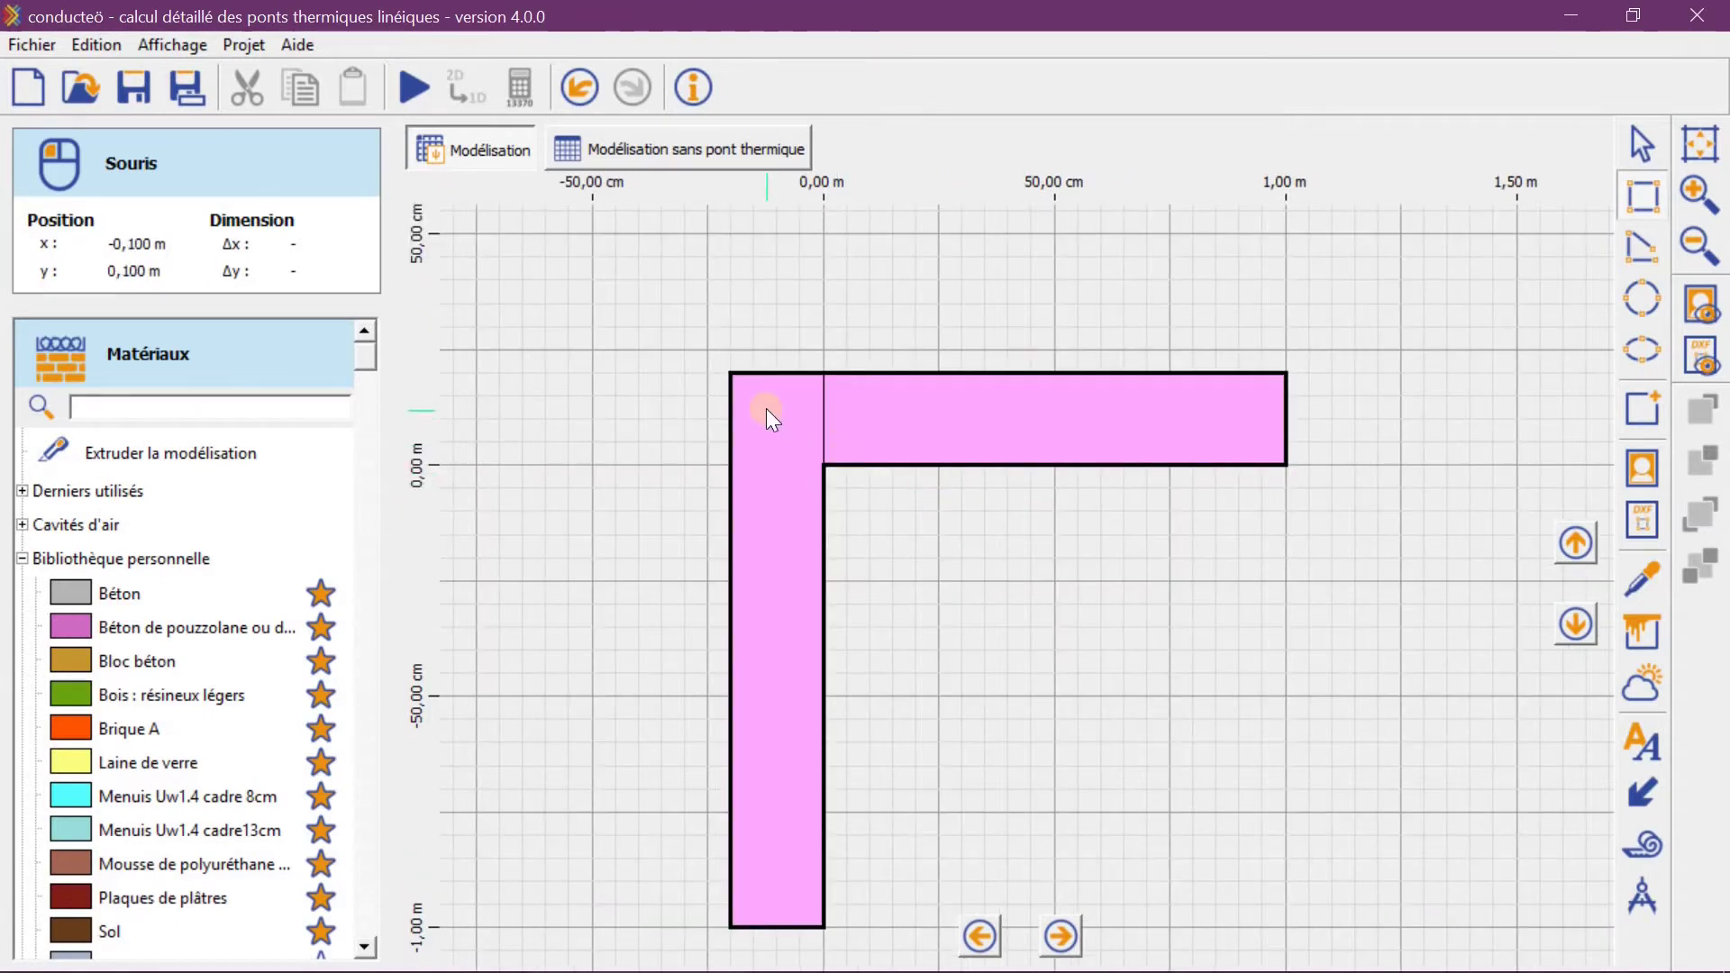
scroll(766, 408, up, 1)
scroll(793, 504, up, 3)
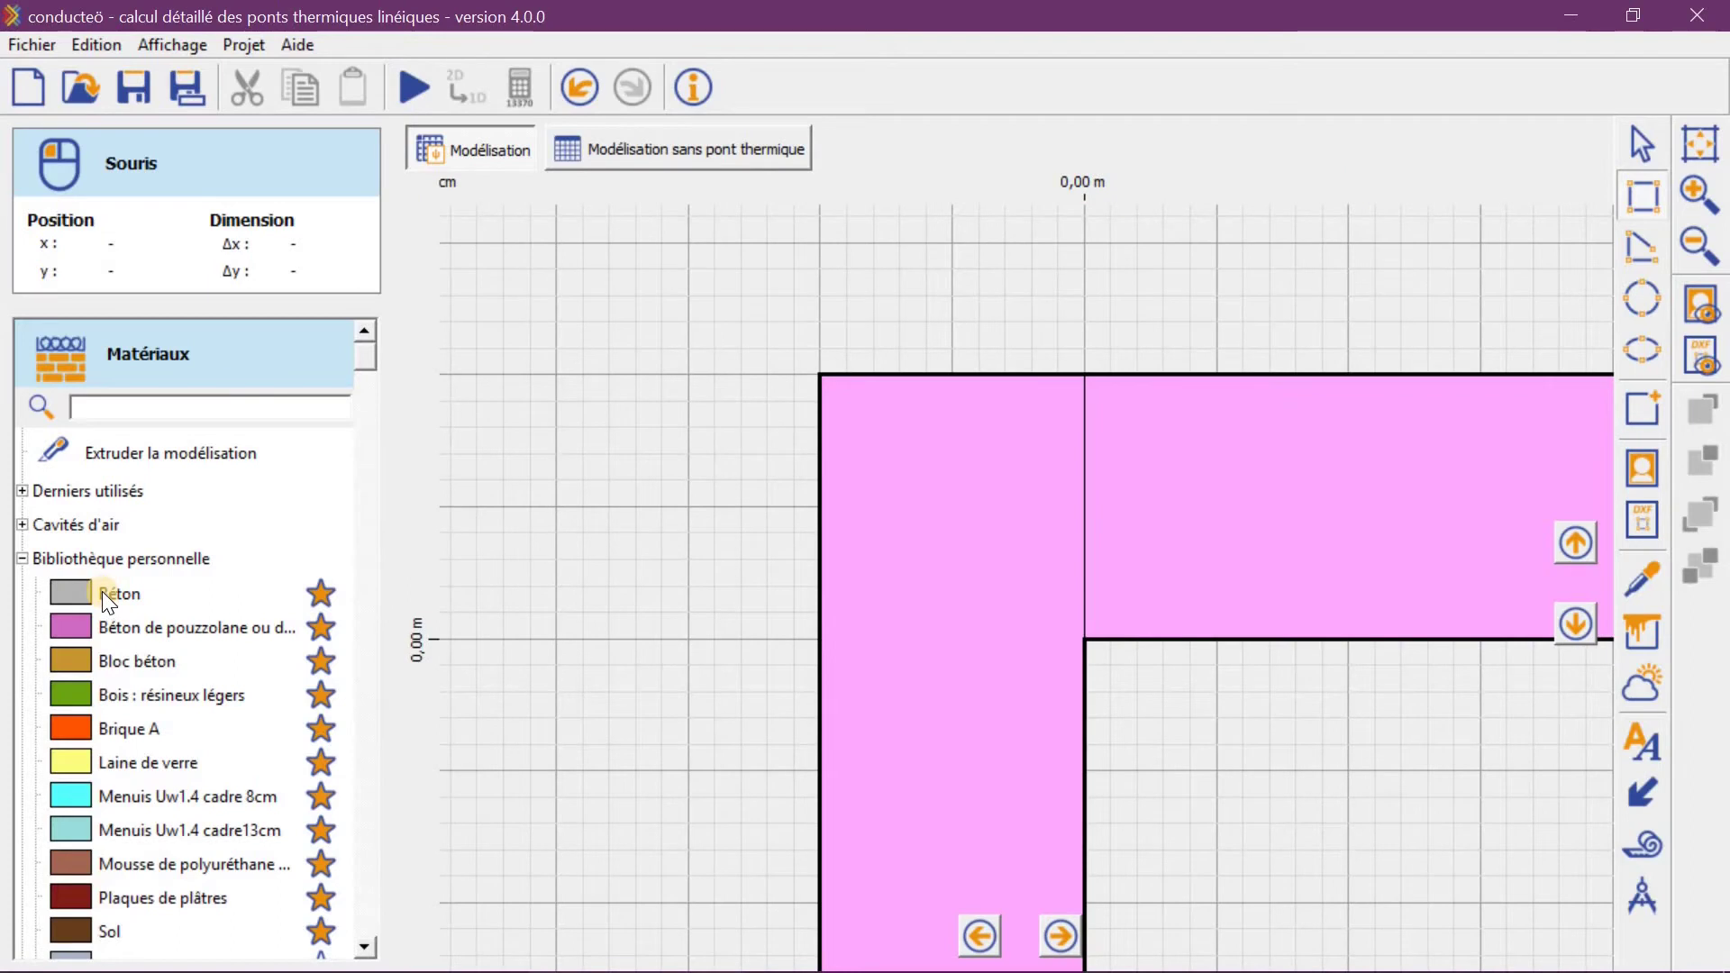
click(101, 591)
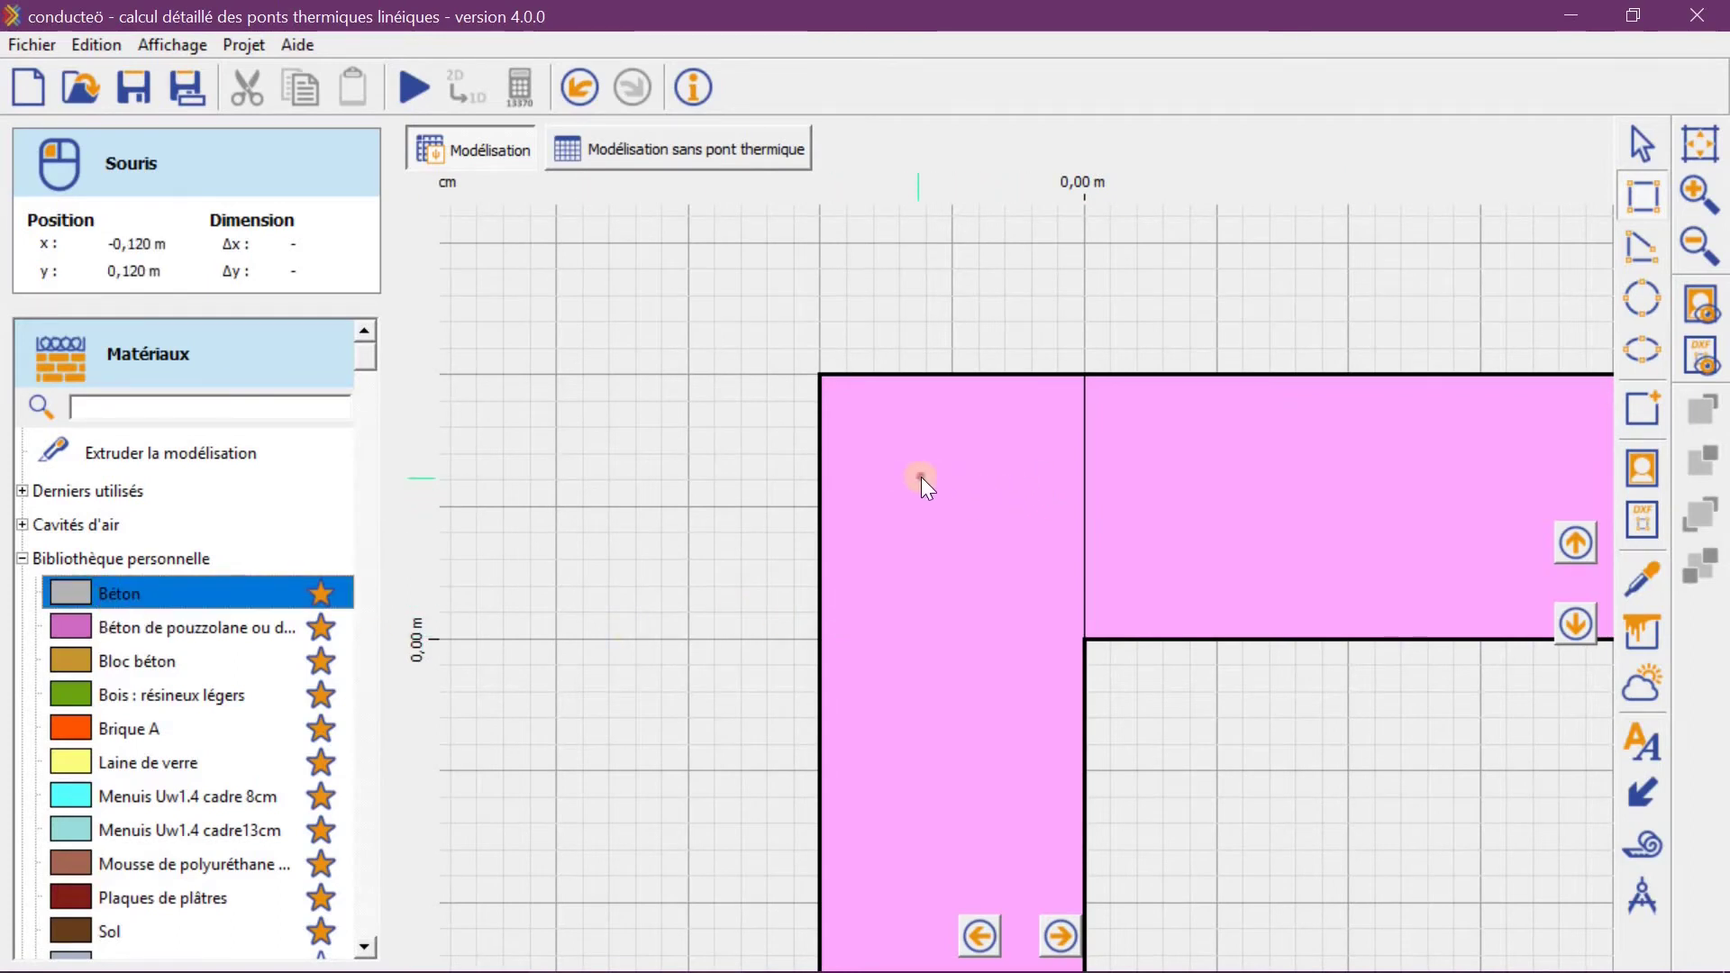
drag(921, 478, 1003, 557)
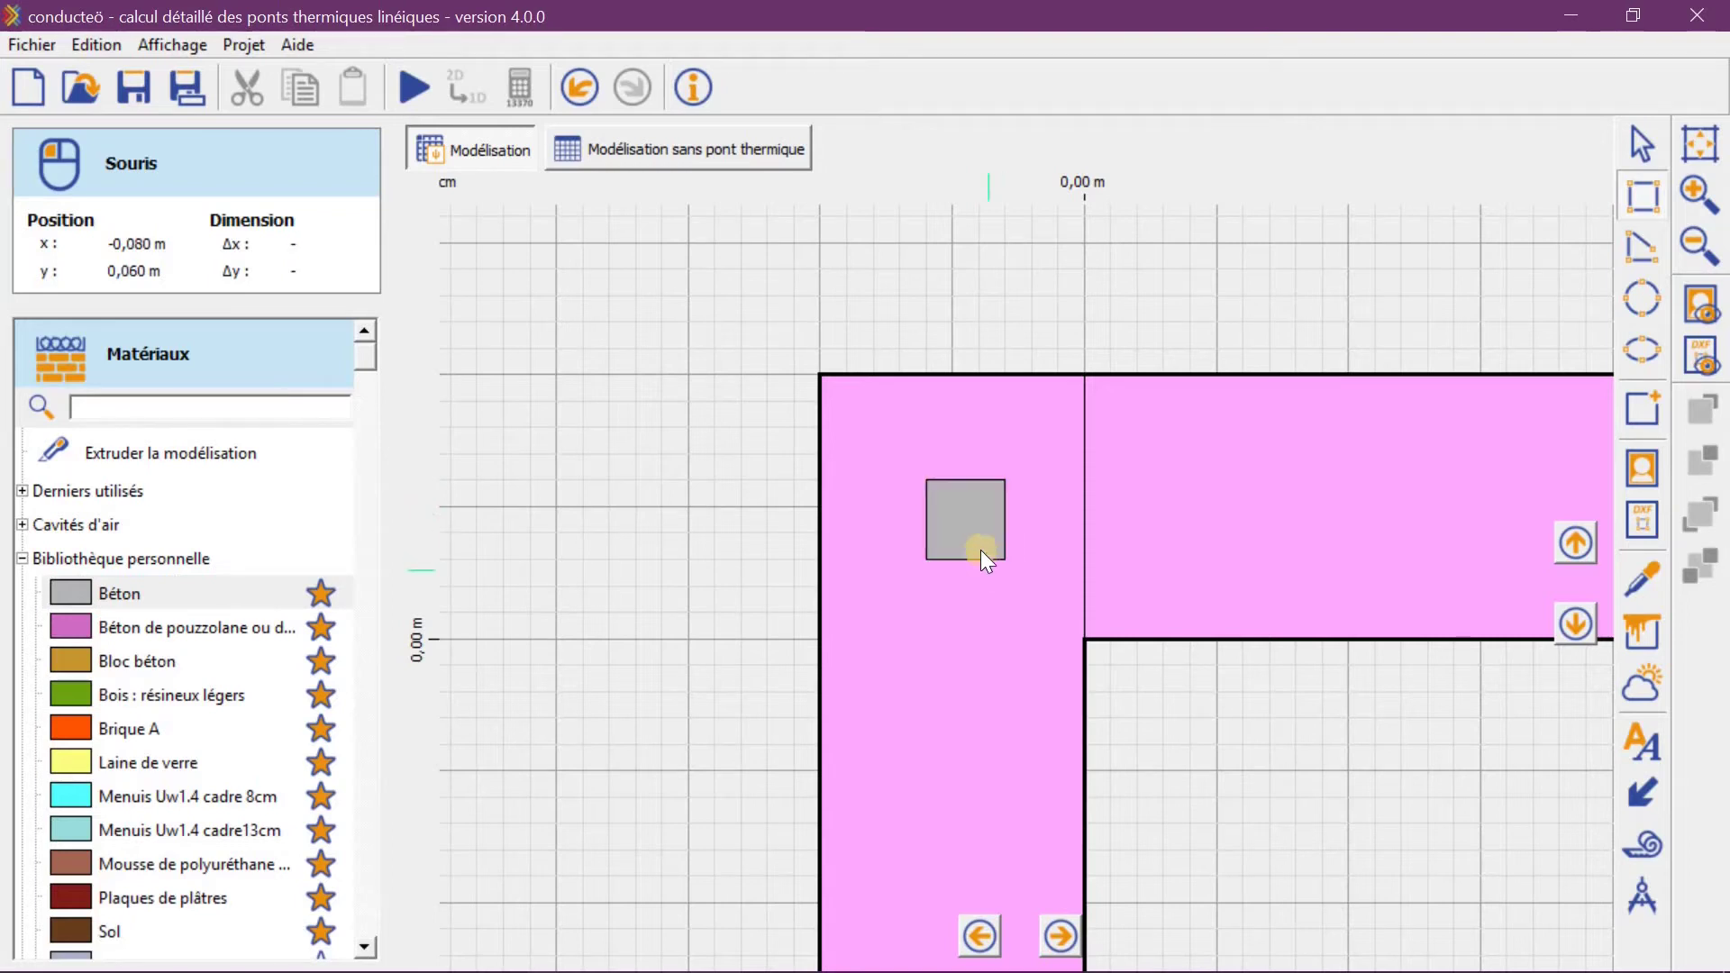
Move the concrete square up 0.02 m within the corner, to X -0.12 m and Y 0.08 m
click(1637, 144)
click(968, 505)
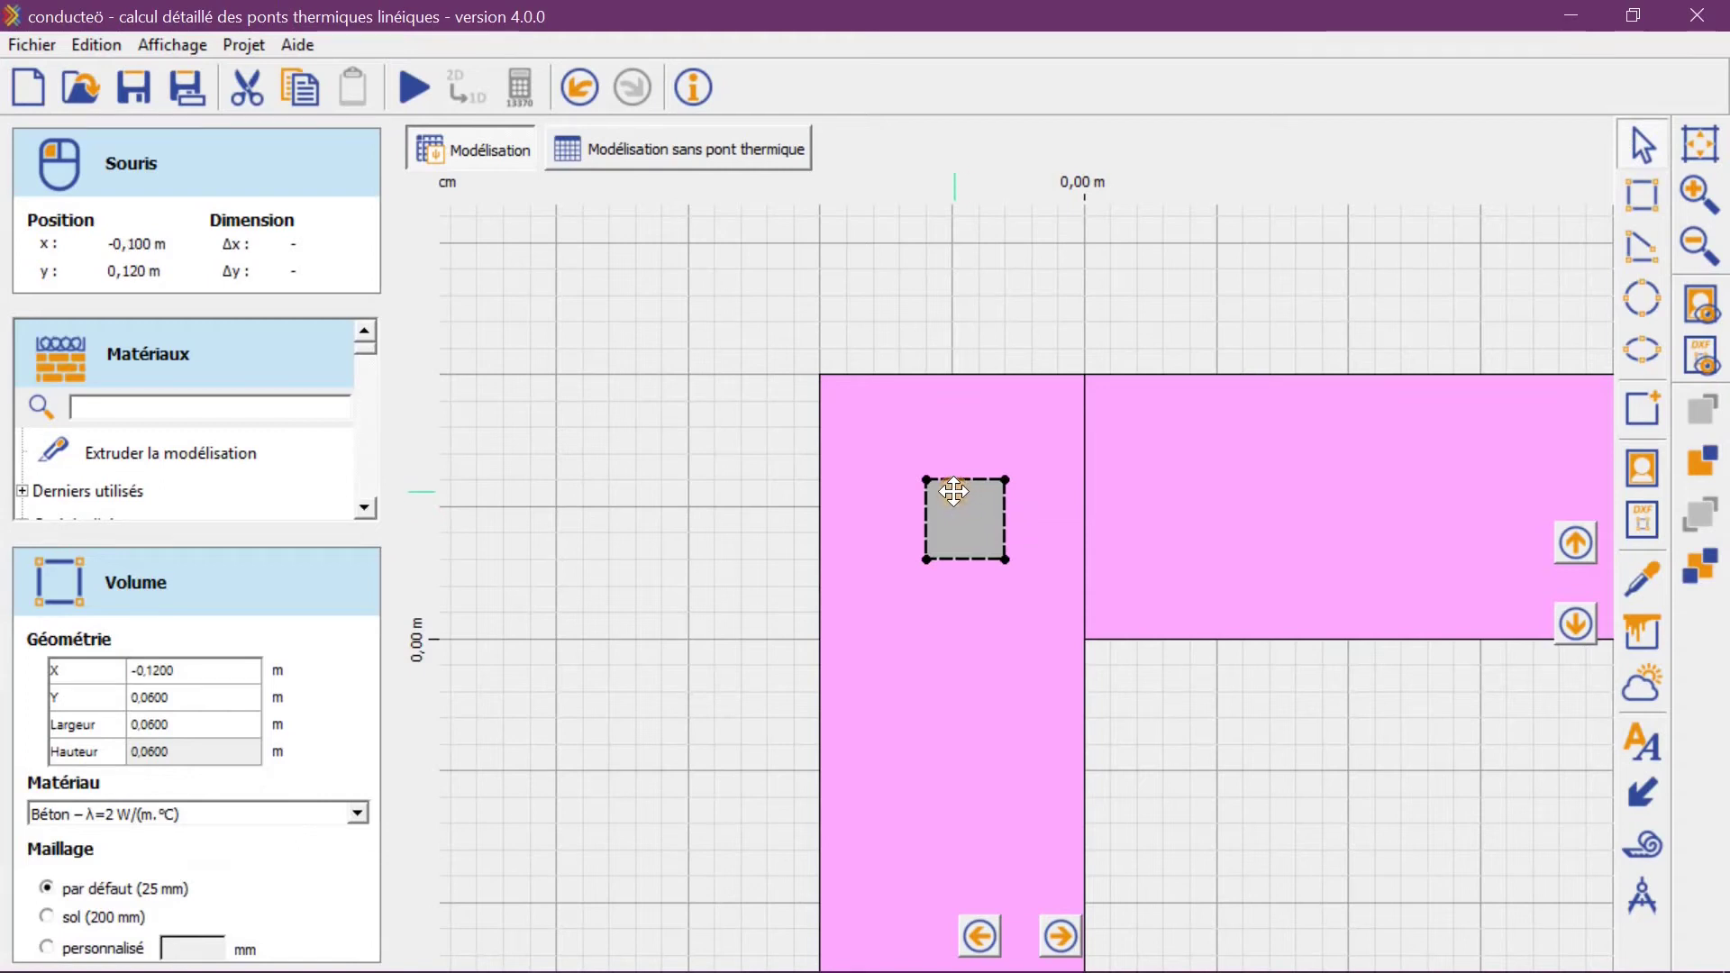
drag(953, 491, 929, 470)
scroll(834, 426, up, 1)
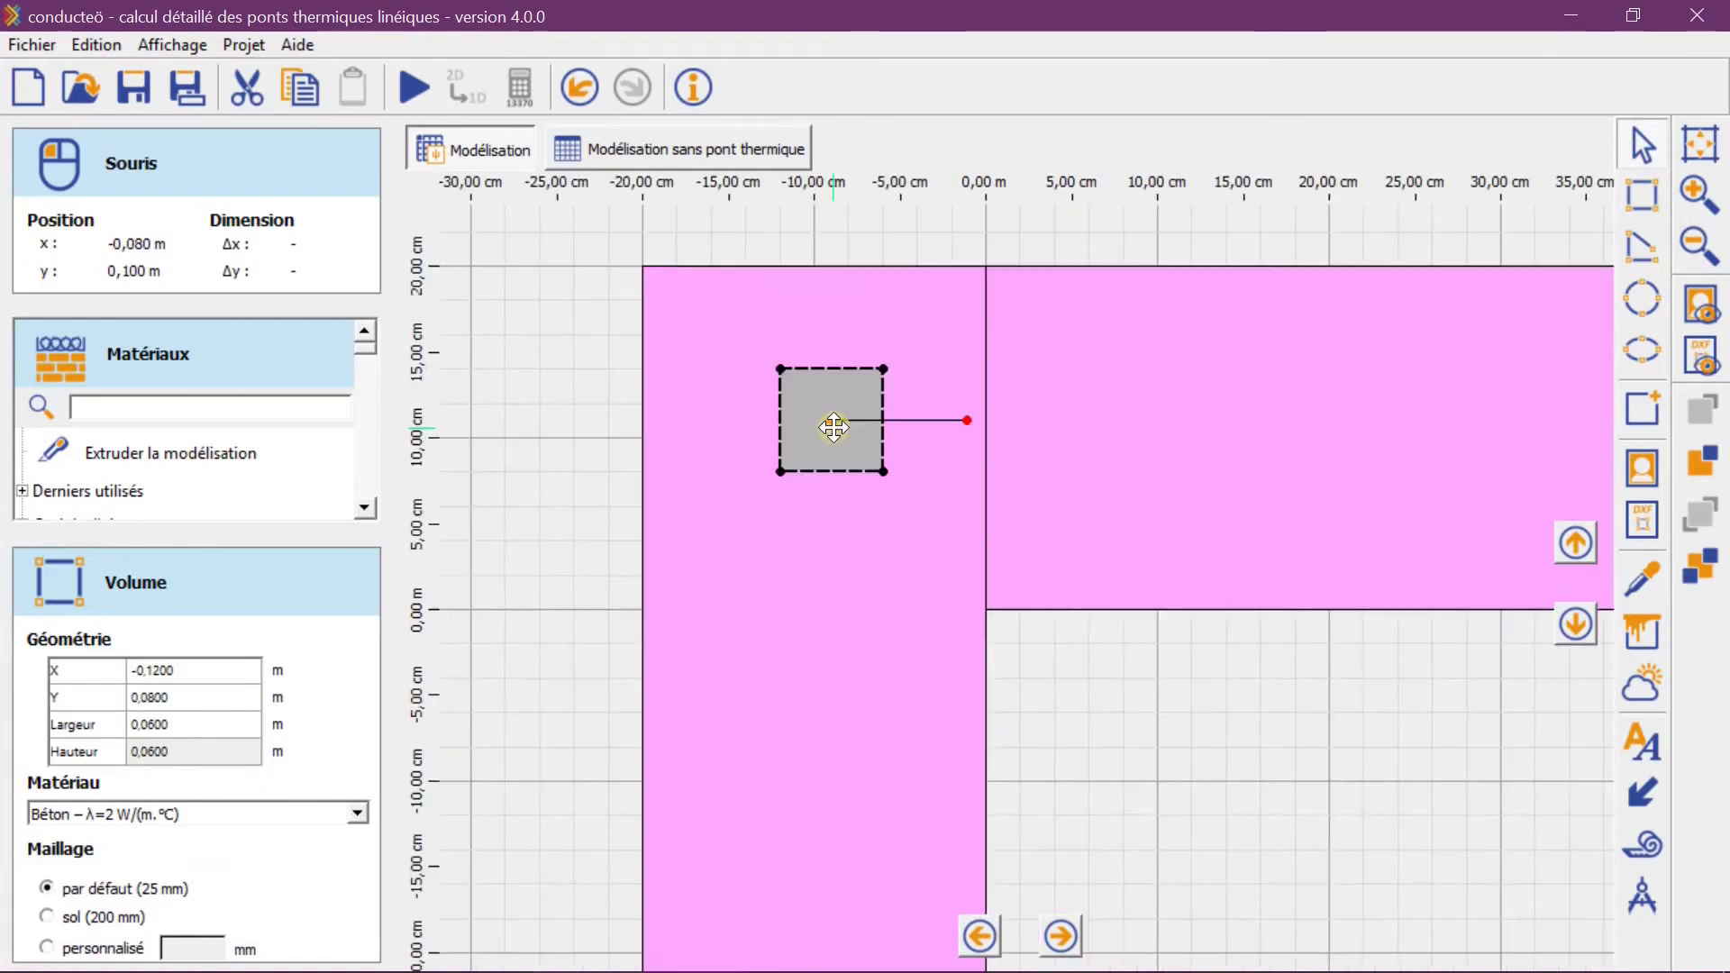
Move the concrete square 0.01 m to the left within the wall corner, to X -0.13 m
scroll(833, 426, up, 1)
drag(638, 409, 790, 575)
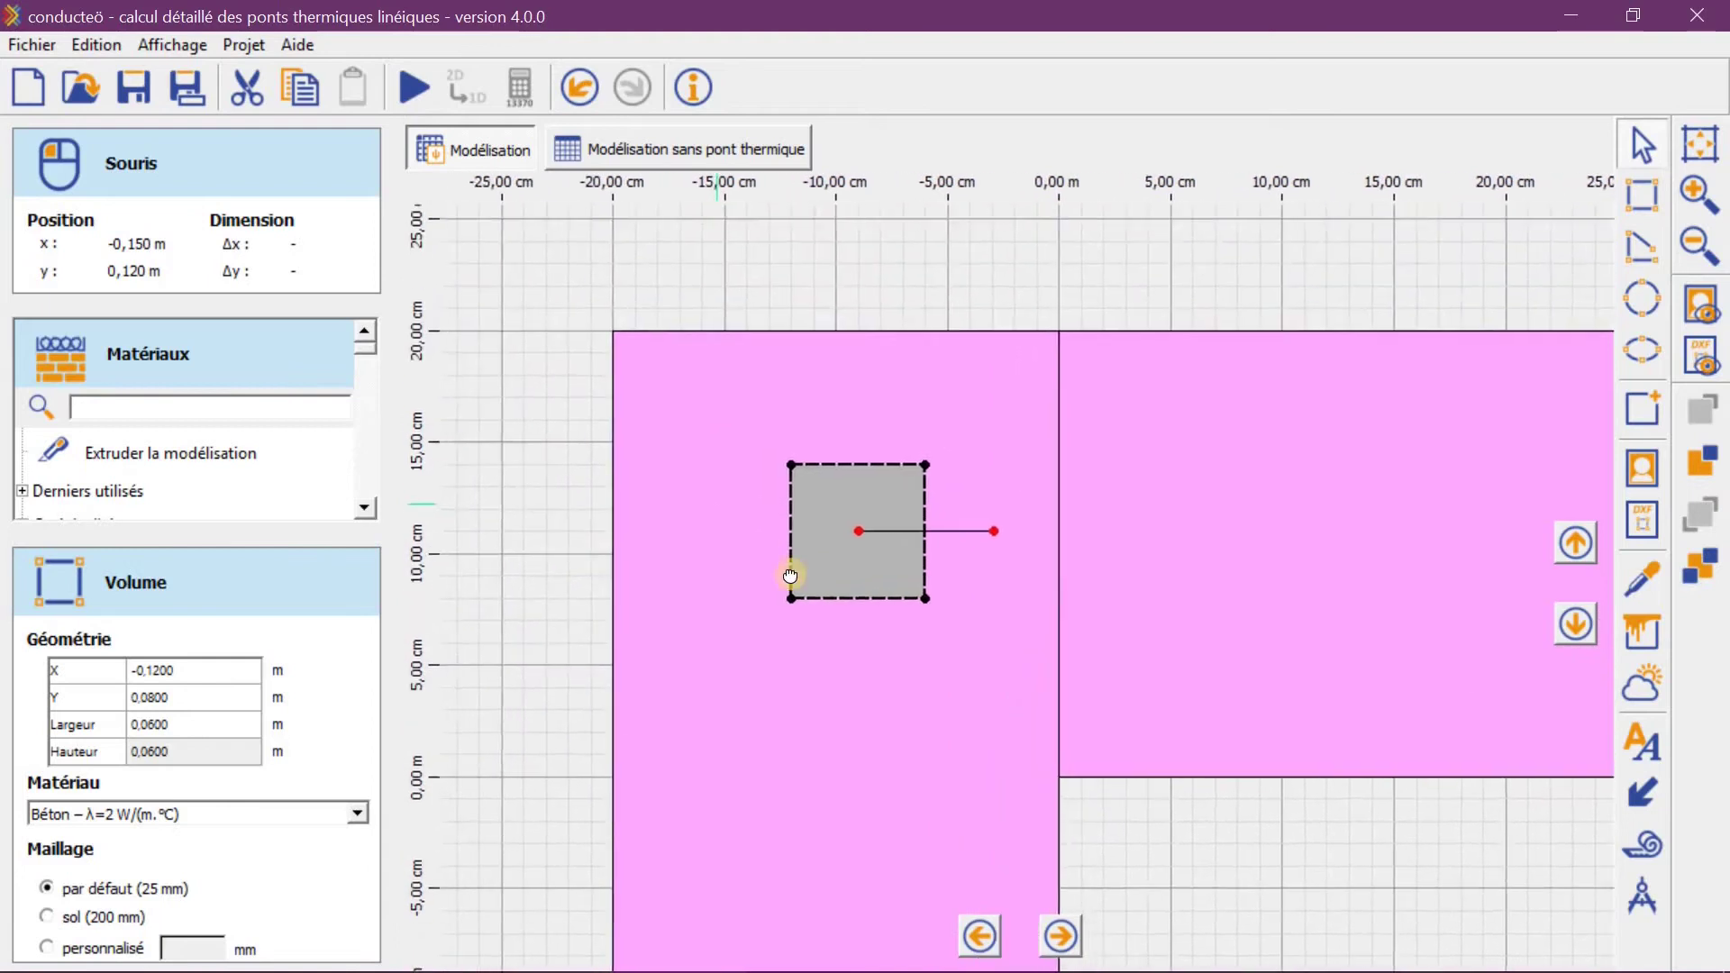
scroll(911, 580, up, 1)
scroll(740, 510, up, 1)
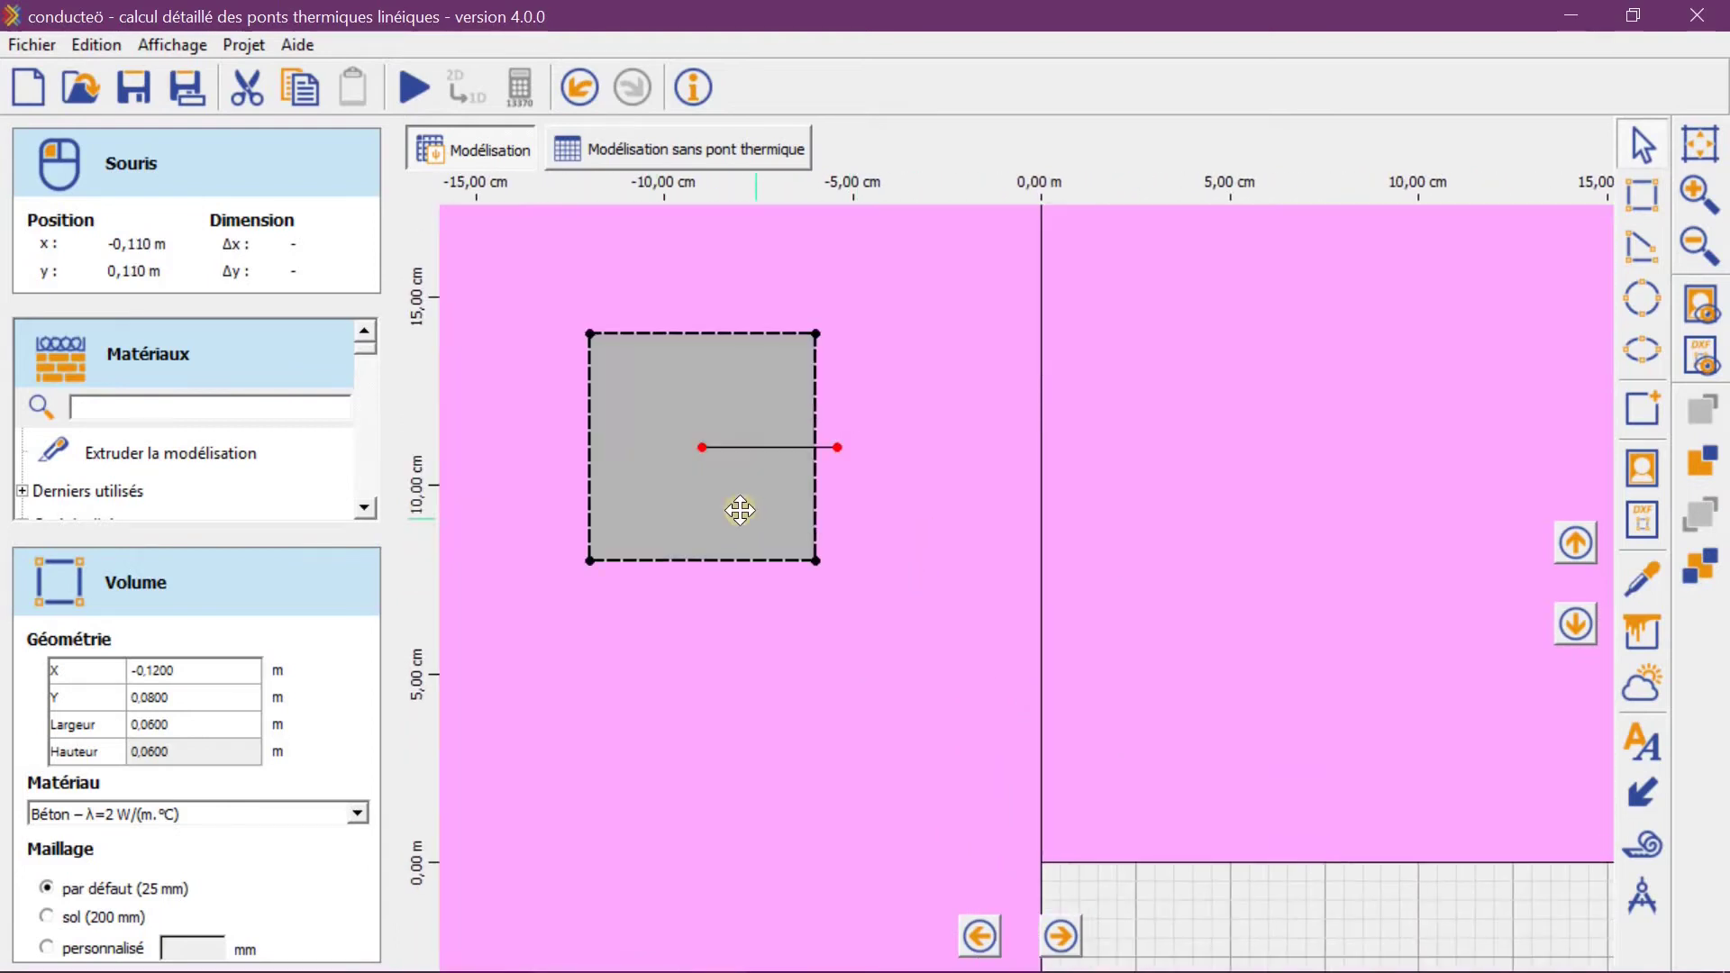
drag(675, 424, 912, 530)
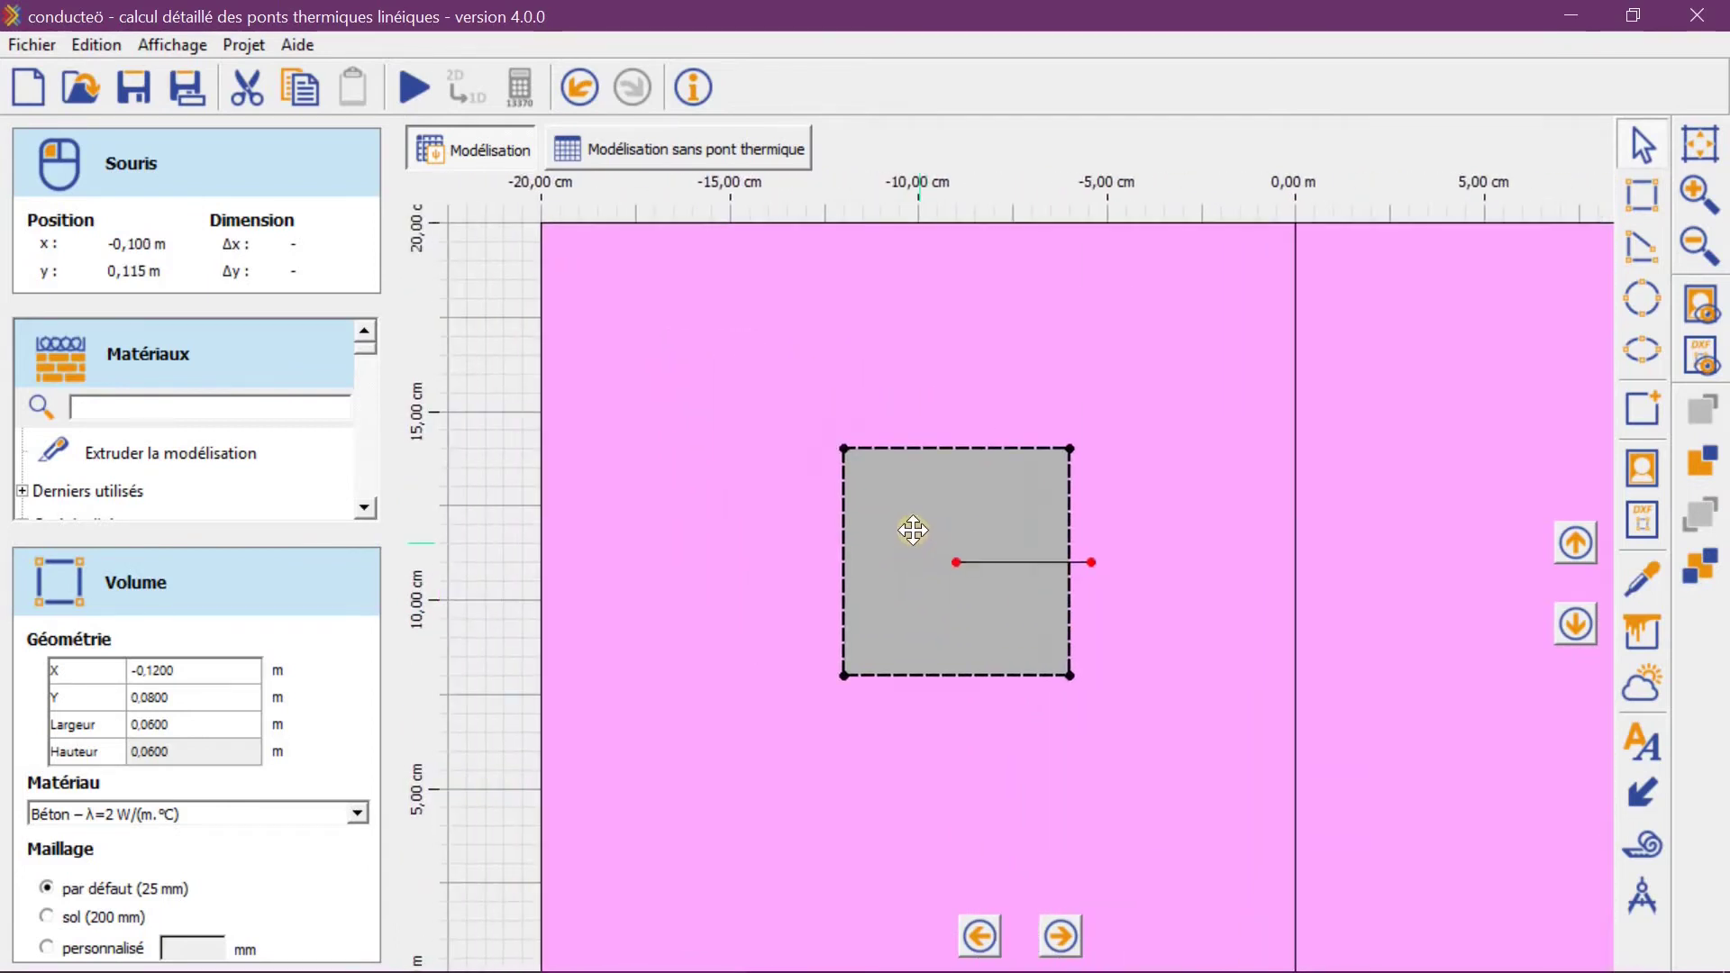
scroll(937, 553, down, 1)
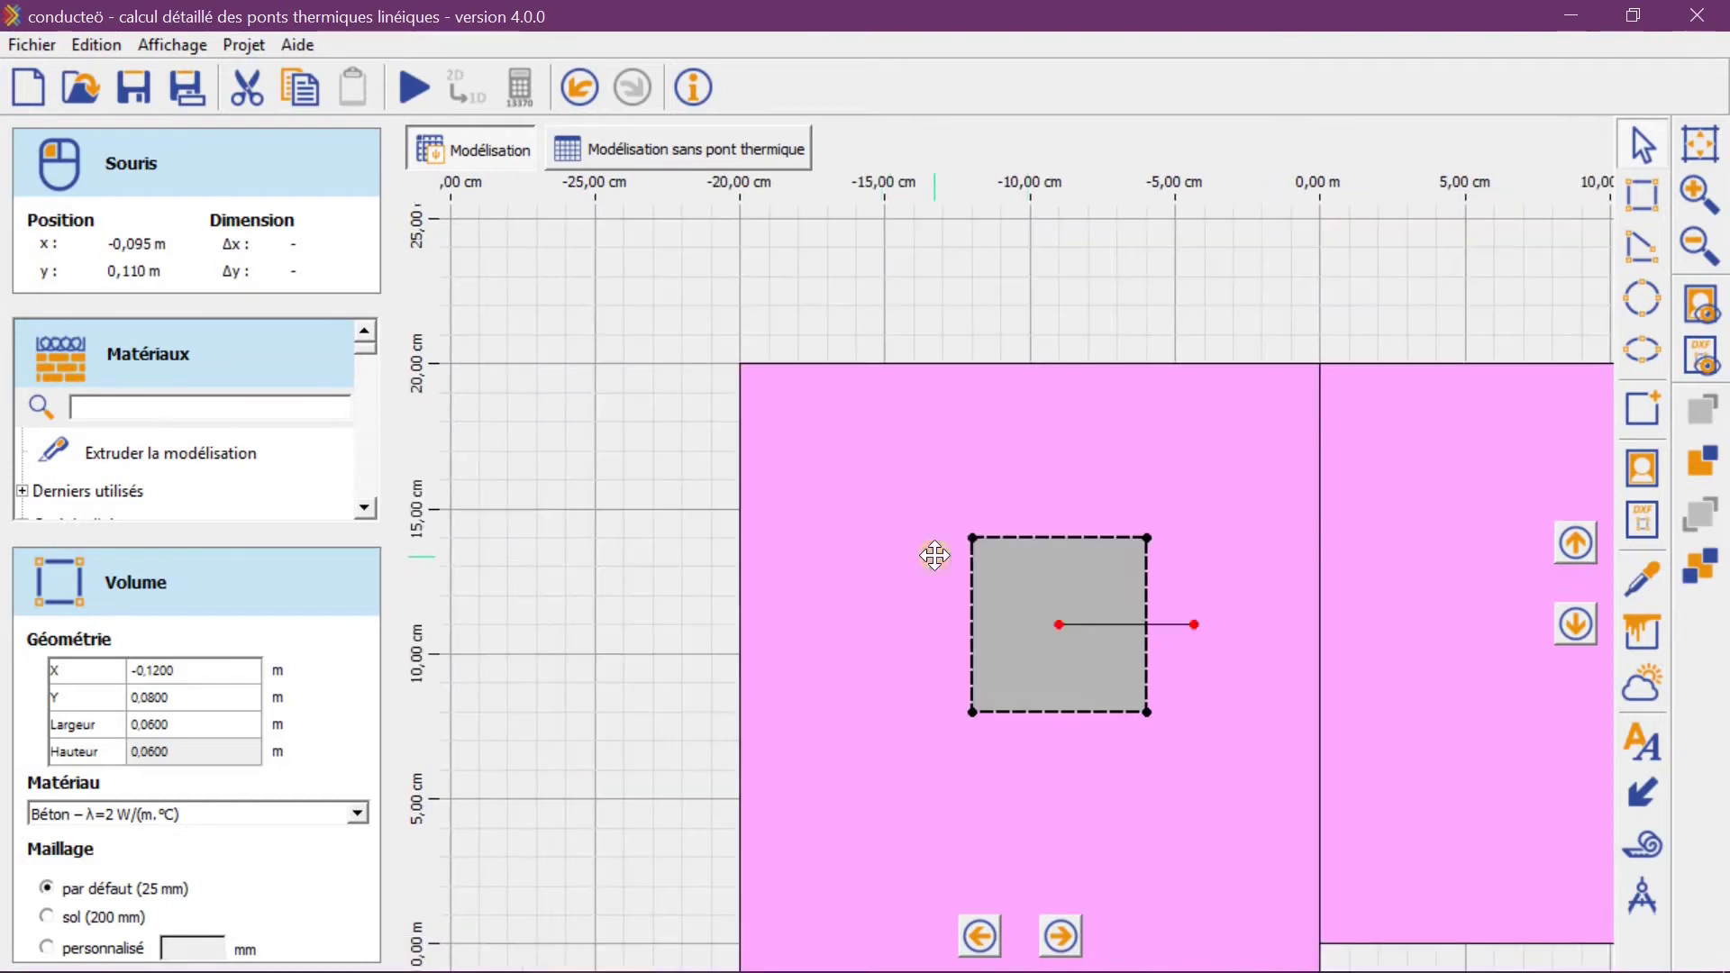
scroll(946, 563, down, 1)
drag(1151, 664, 1127, 664)
scroll(1127, 664, up, 1)
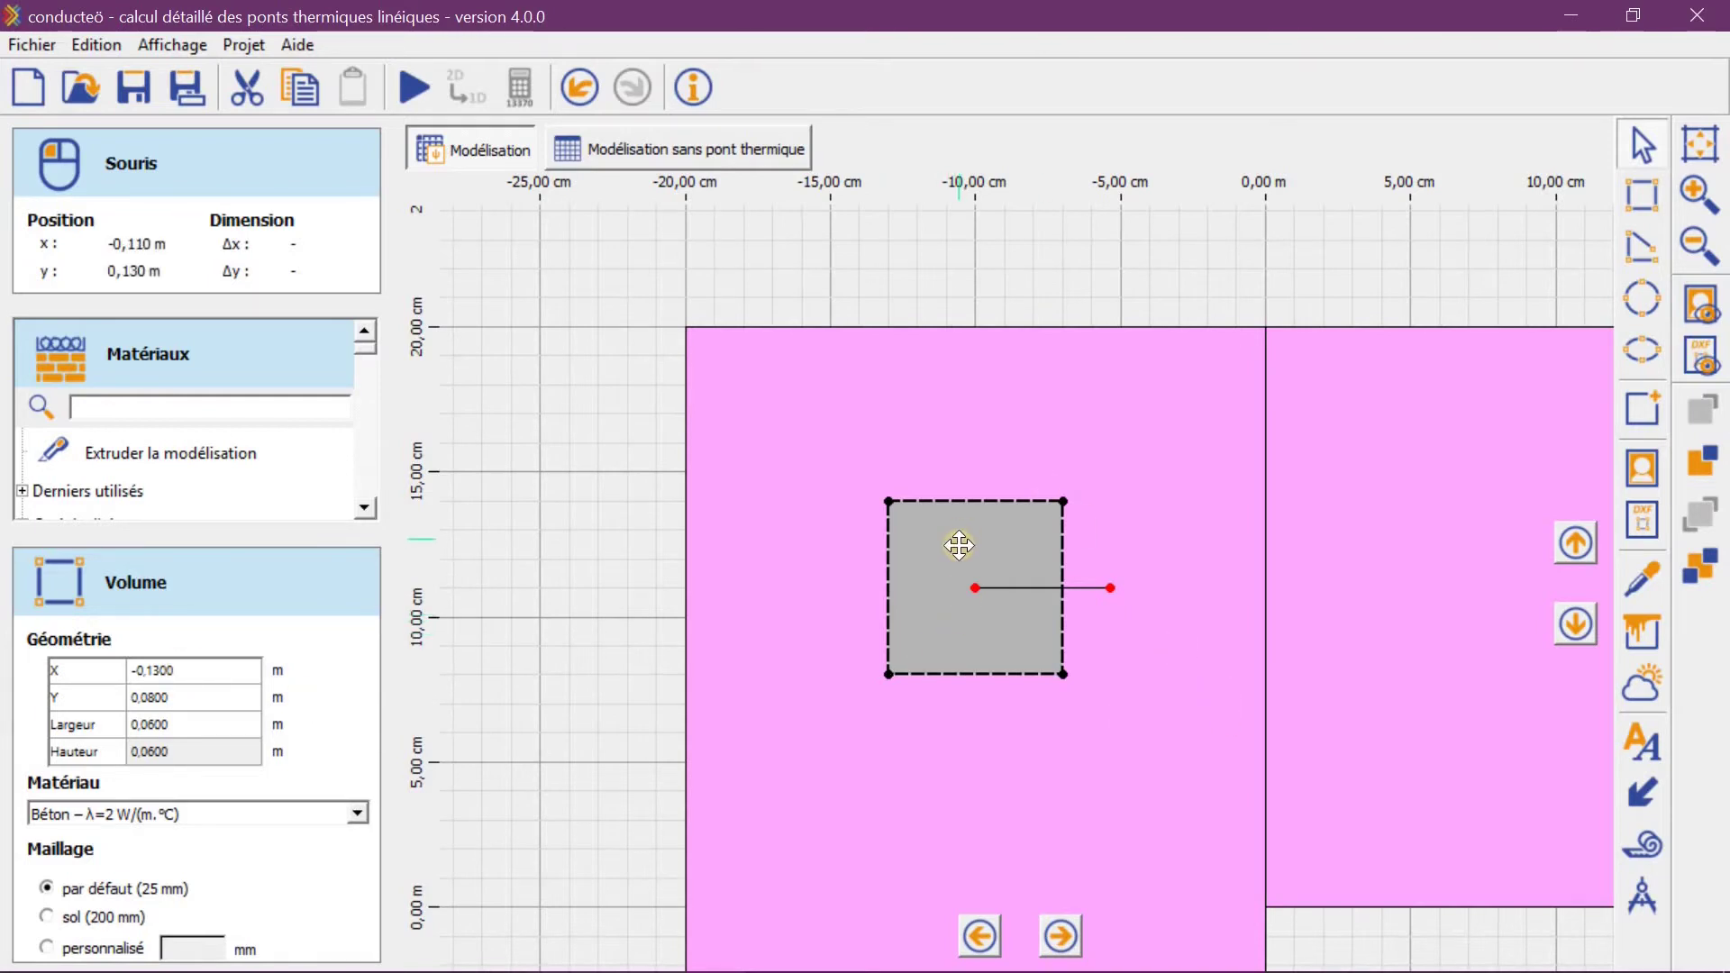
scroll(965, 553, down, 2)
scroll(971, 505, down, 2)
click(872, 637)
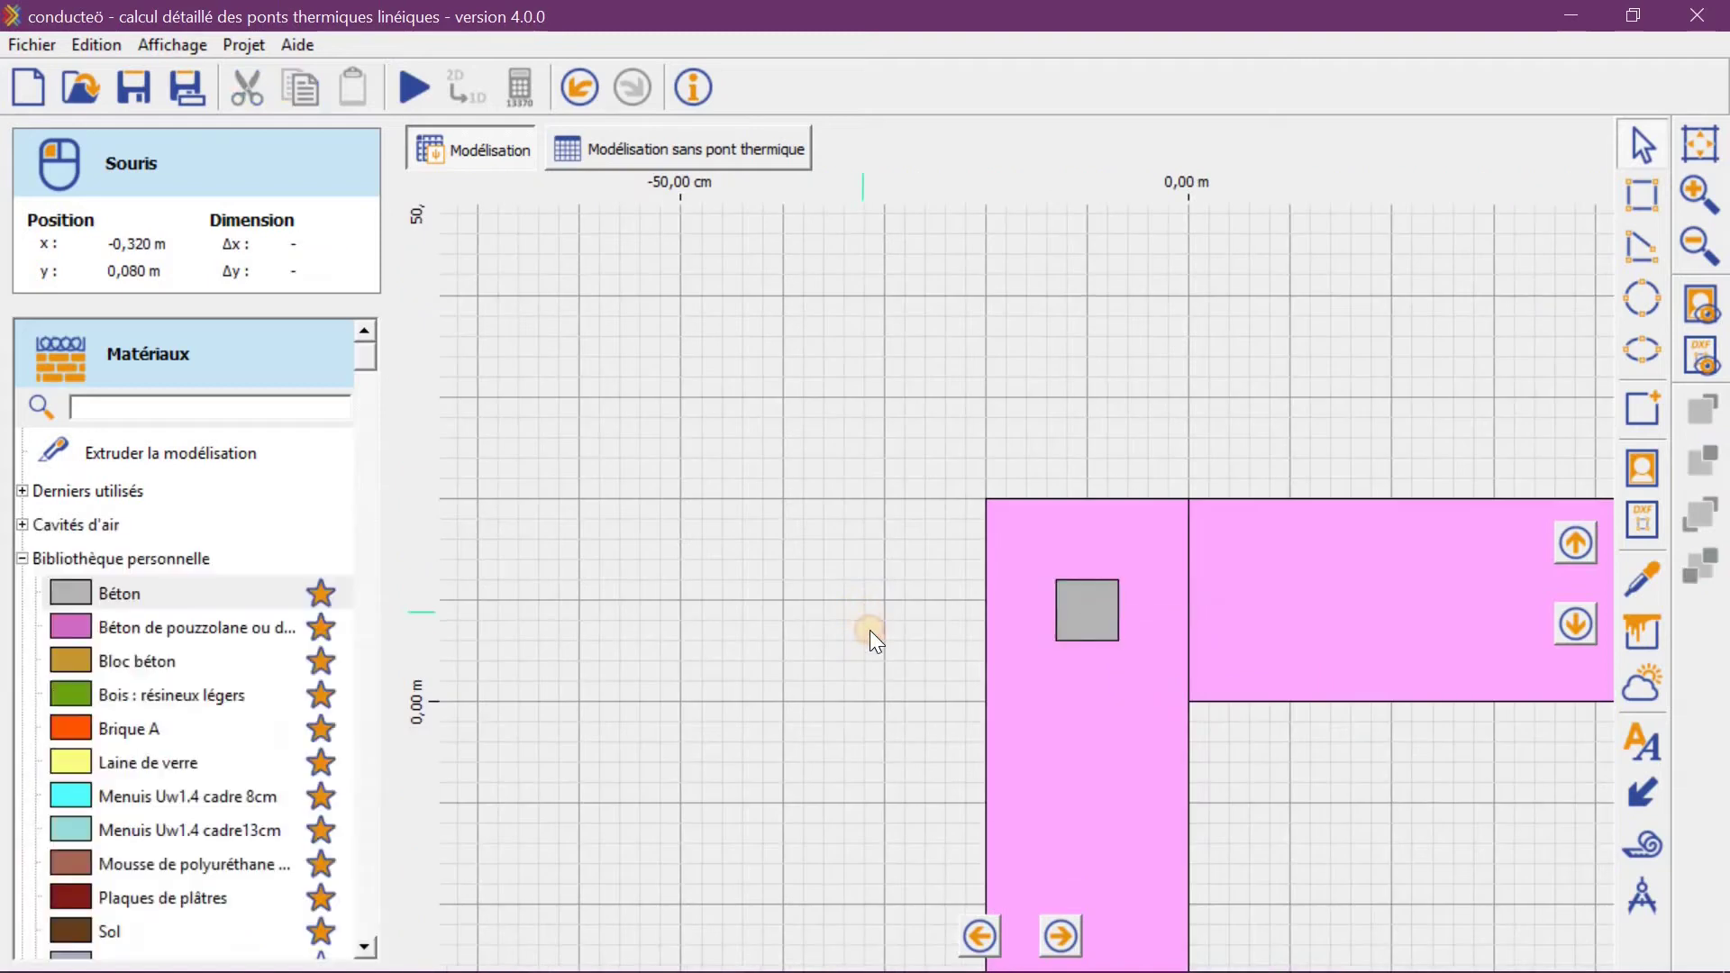
Draw a Laine de verre rectangle 0.08 m wide and 0.58 m high along the vertical wall's outer face, starting at its upper corner
drag(872, 618, 747, 475)
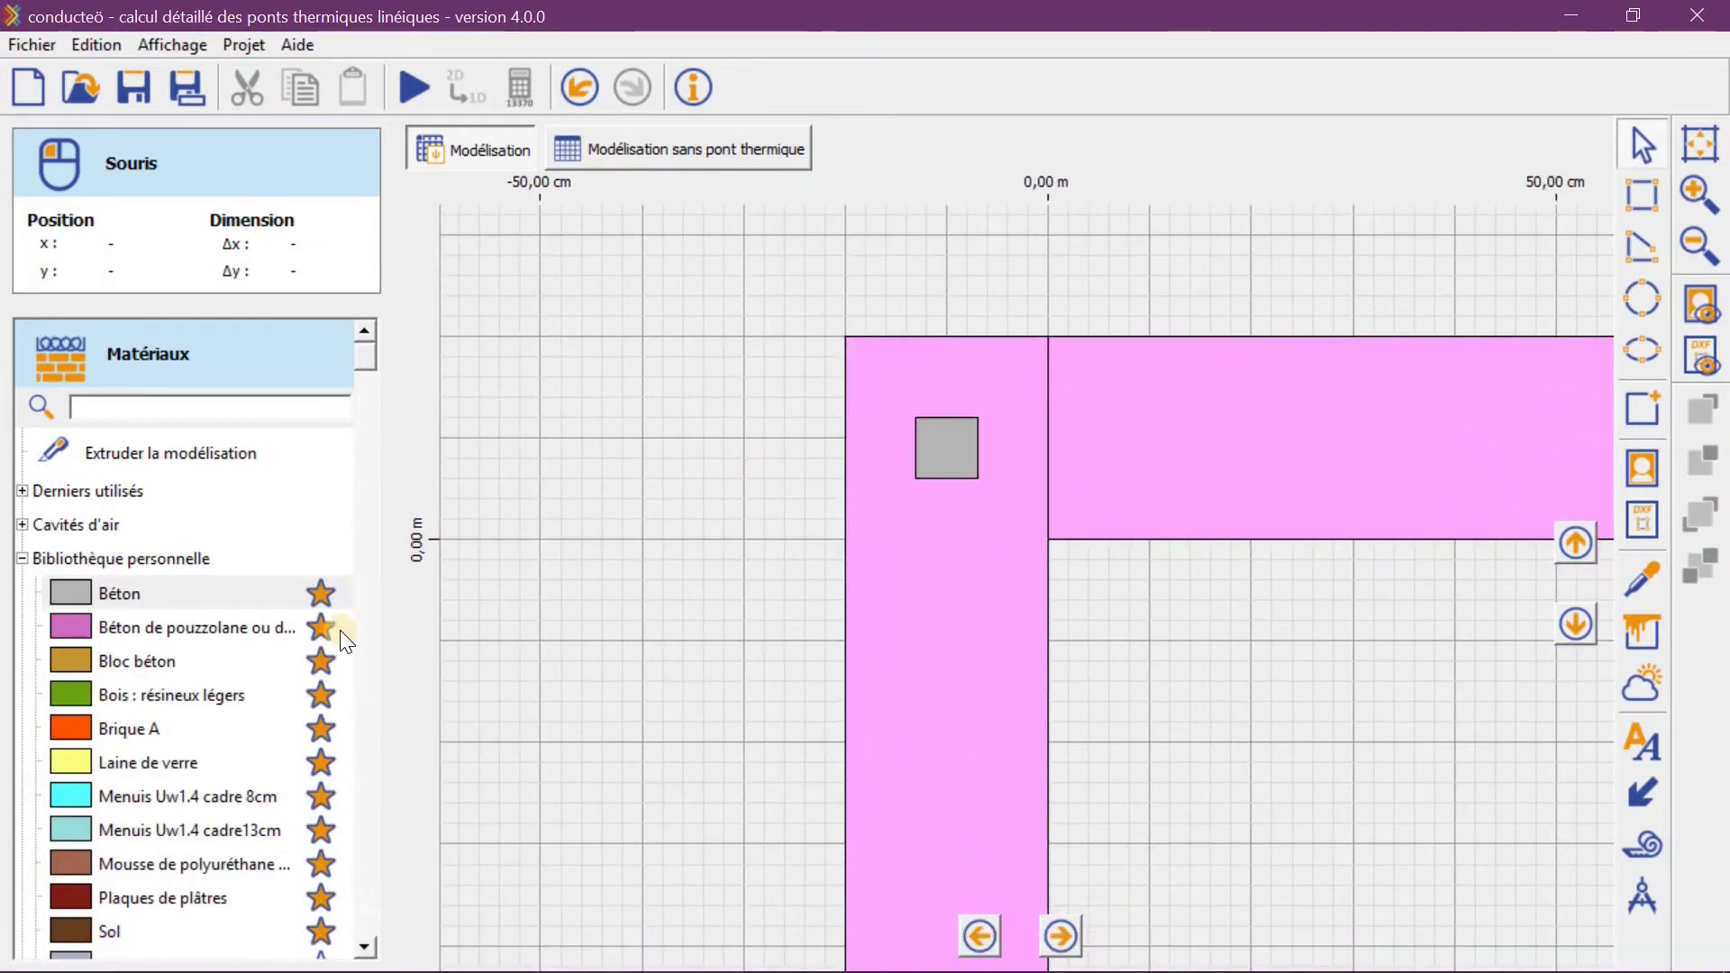
click(116, 766)
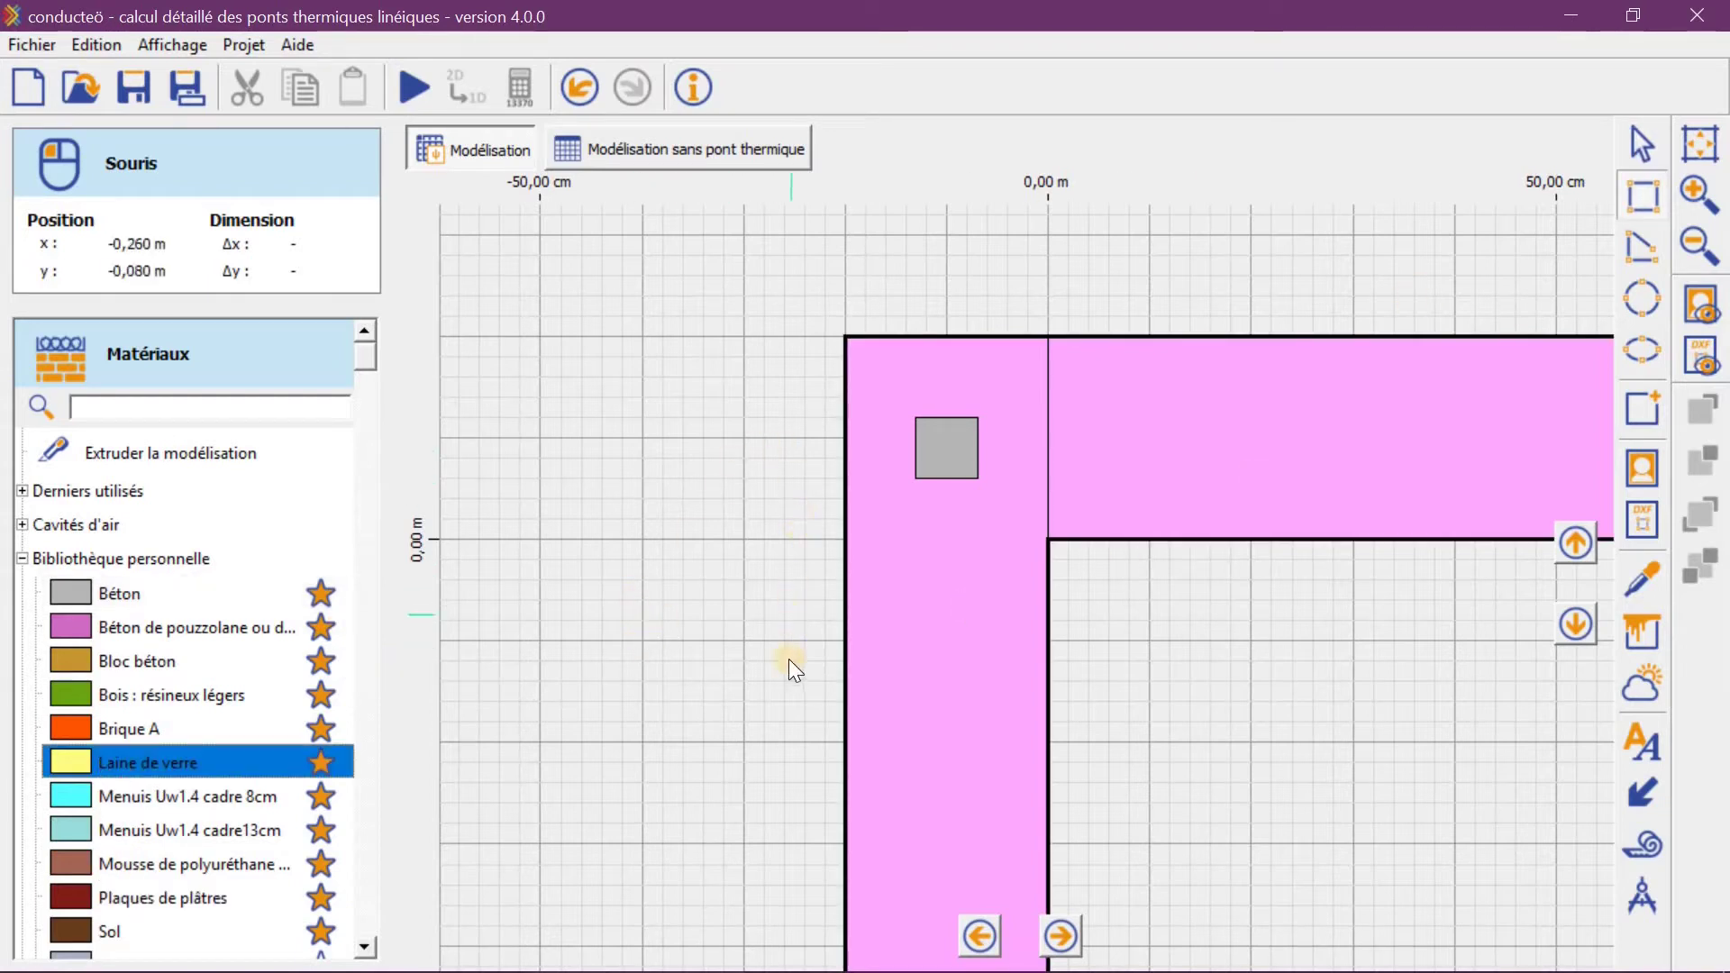
scroll(816, 694, left, 2)
scroll(823, 684, down, 2)
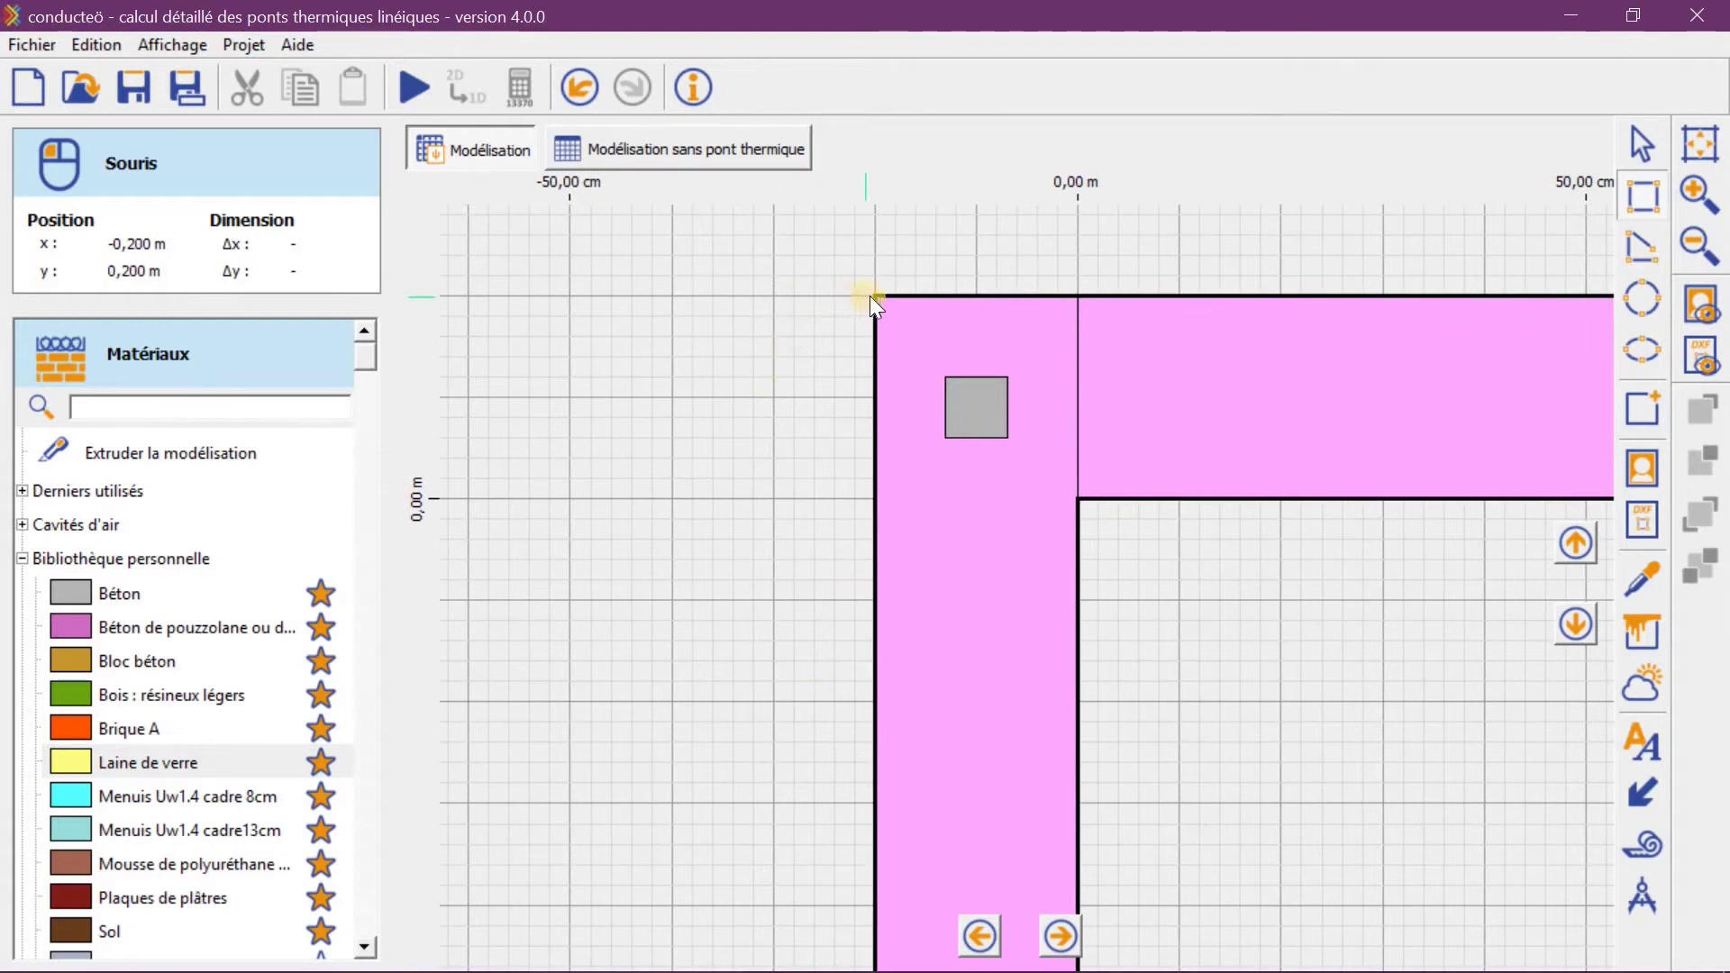
drag(870, 297, 802, 521)
drag(801, 582, 787, 890)
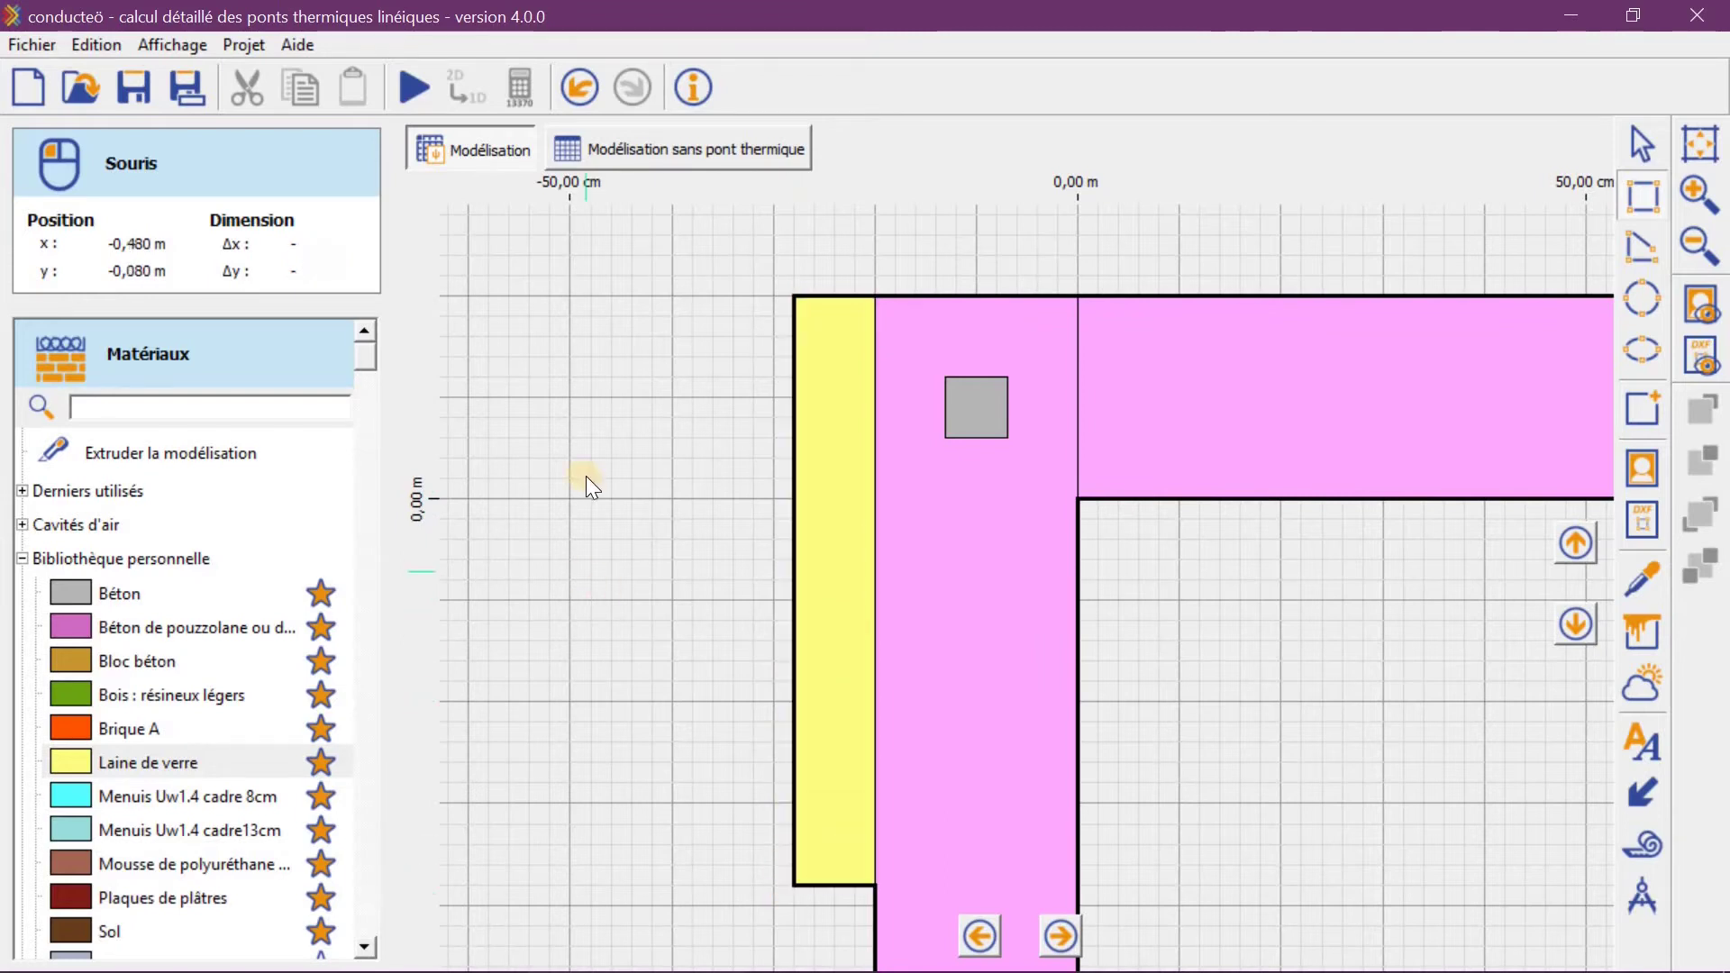
Extend the vertical Laine de verre strip downward to Y -0.98 m, making it 1.18 m high
scroll(679, 583, down, 2)
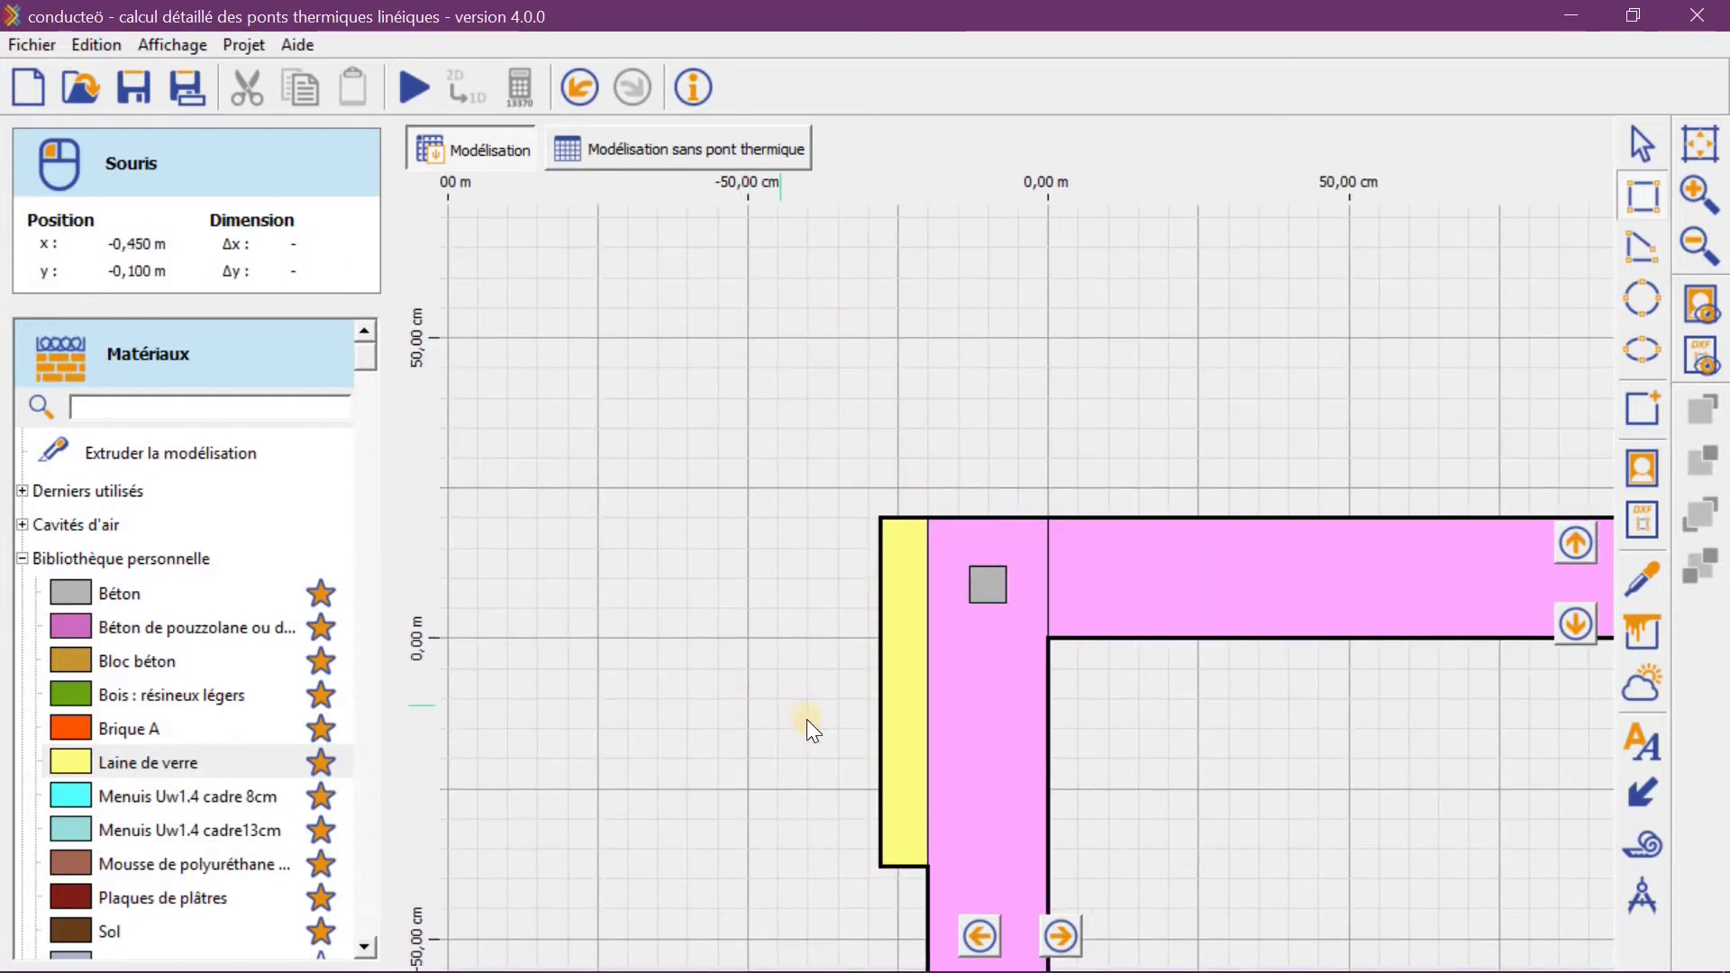
drag(807, 719, 719, 382)
scroll(720, 382, down, 1)
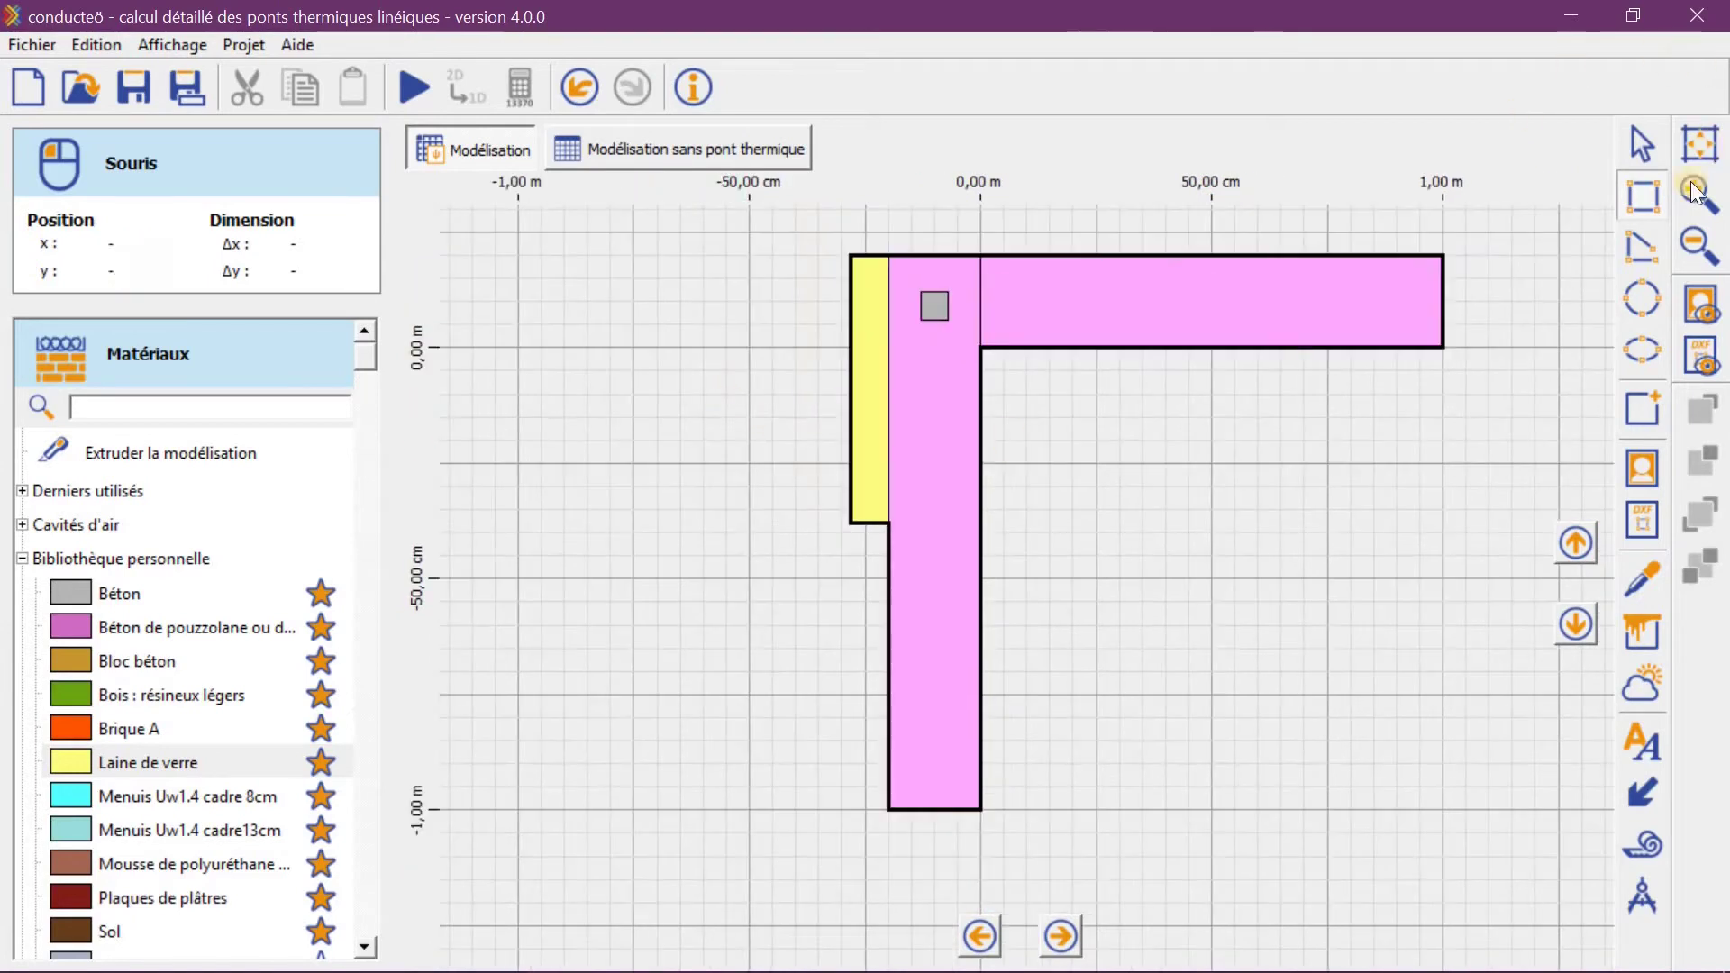
click(1642, 144)
click(855, 481)
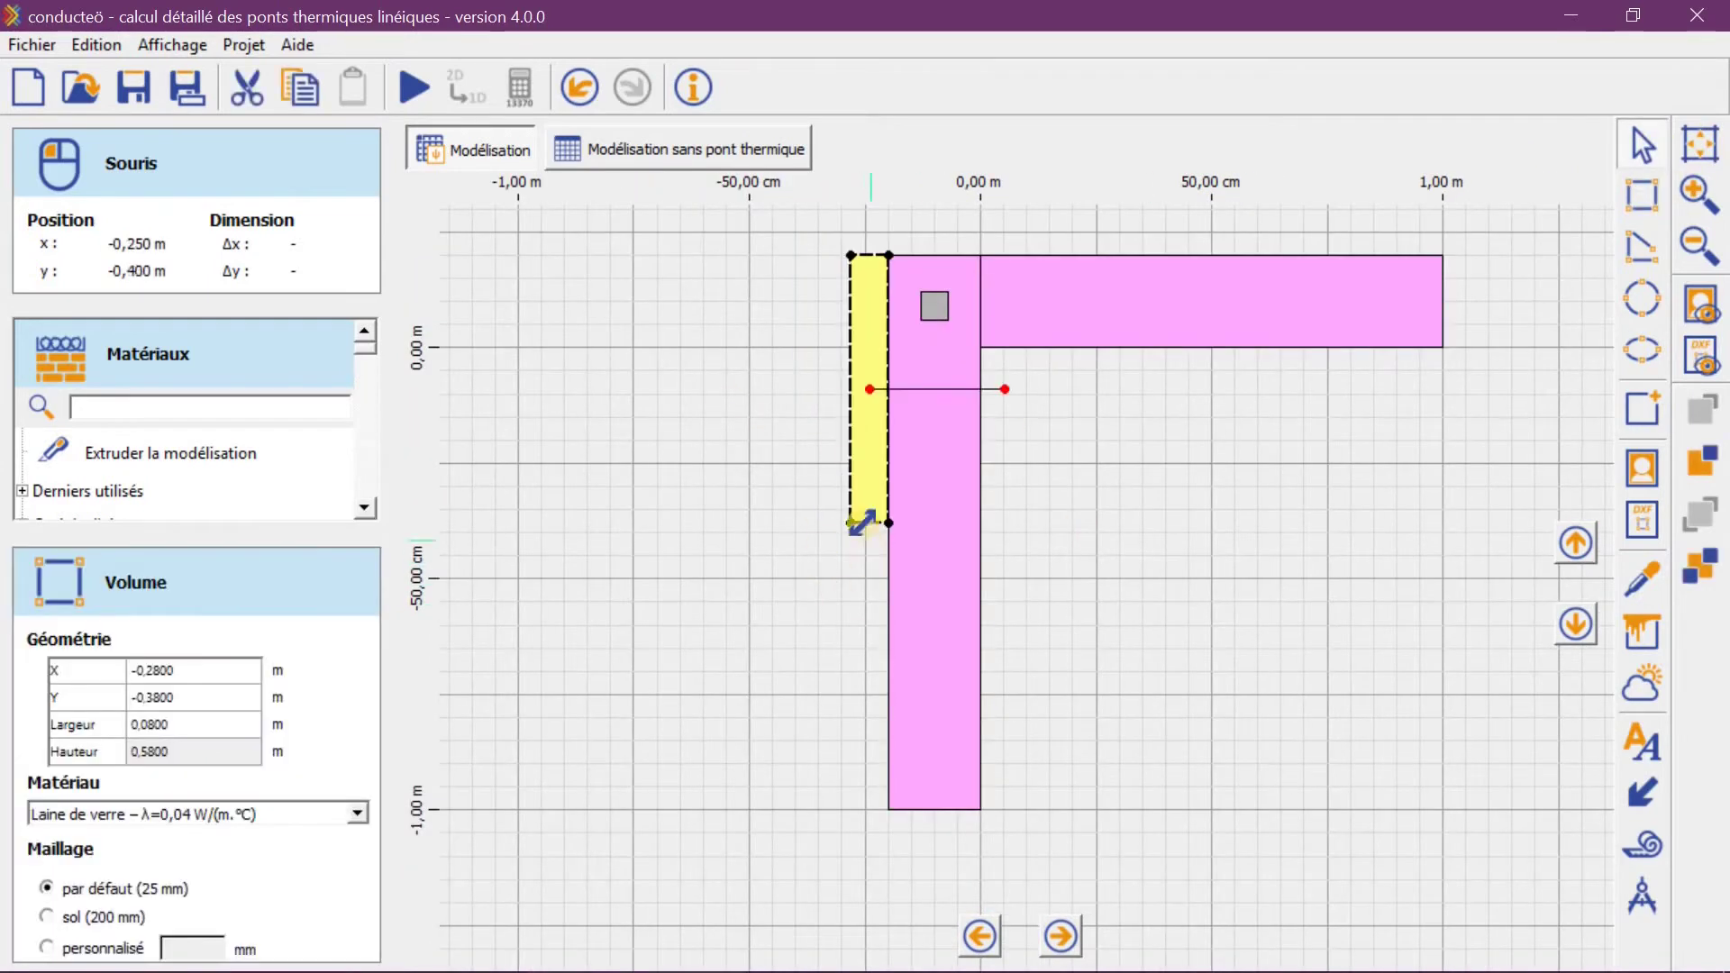
drag(867, 524, 874, 797)
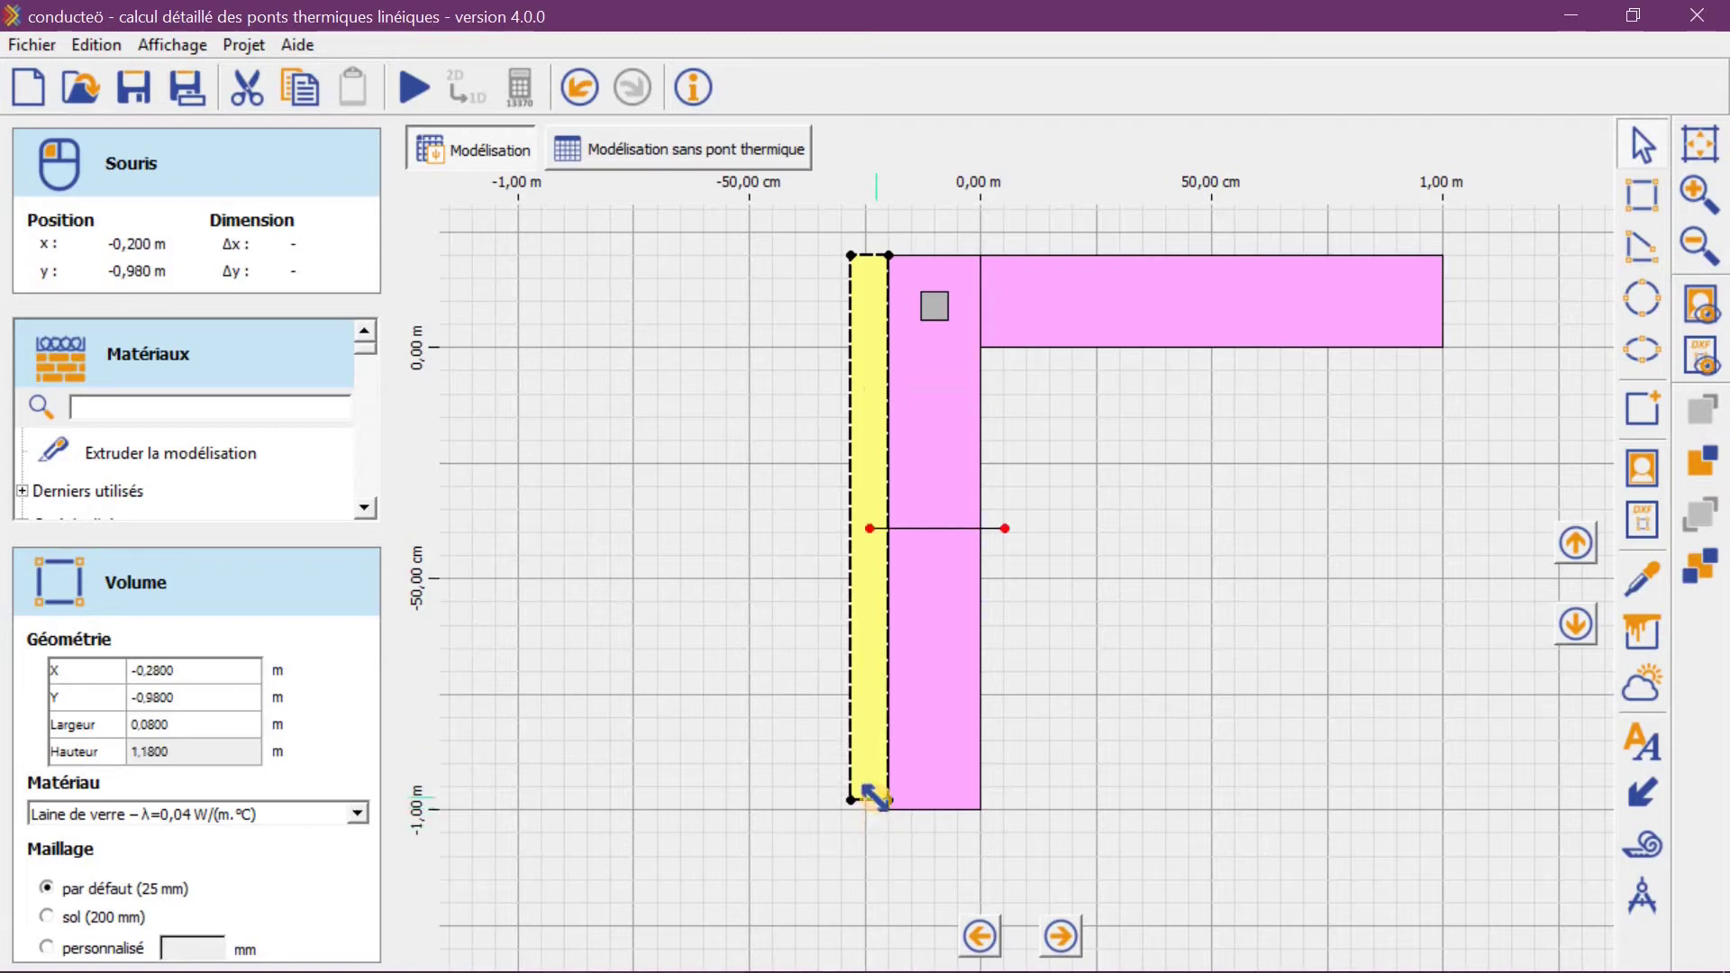
click(872, 844)
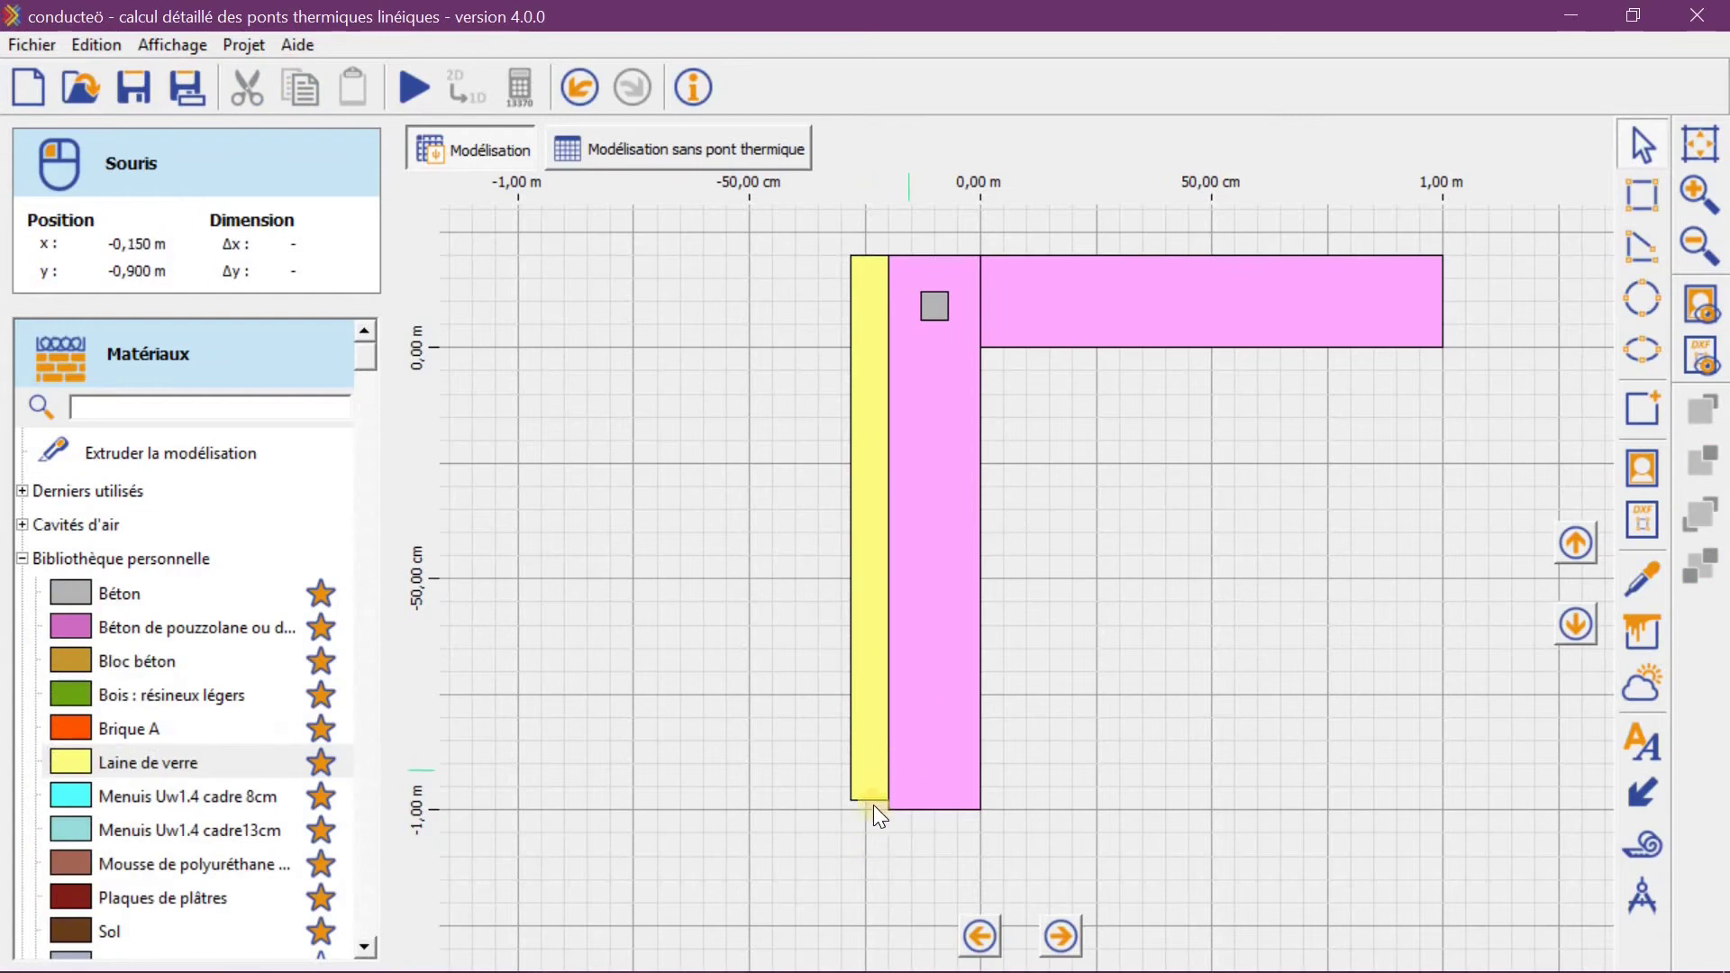
Lower the bottom edge of the vertical Laine de verre strip to Y -1 m, flush with the wall's end
scroll(872, 840, up, 3)
scroll(883, 769, down, 1)
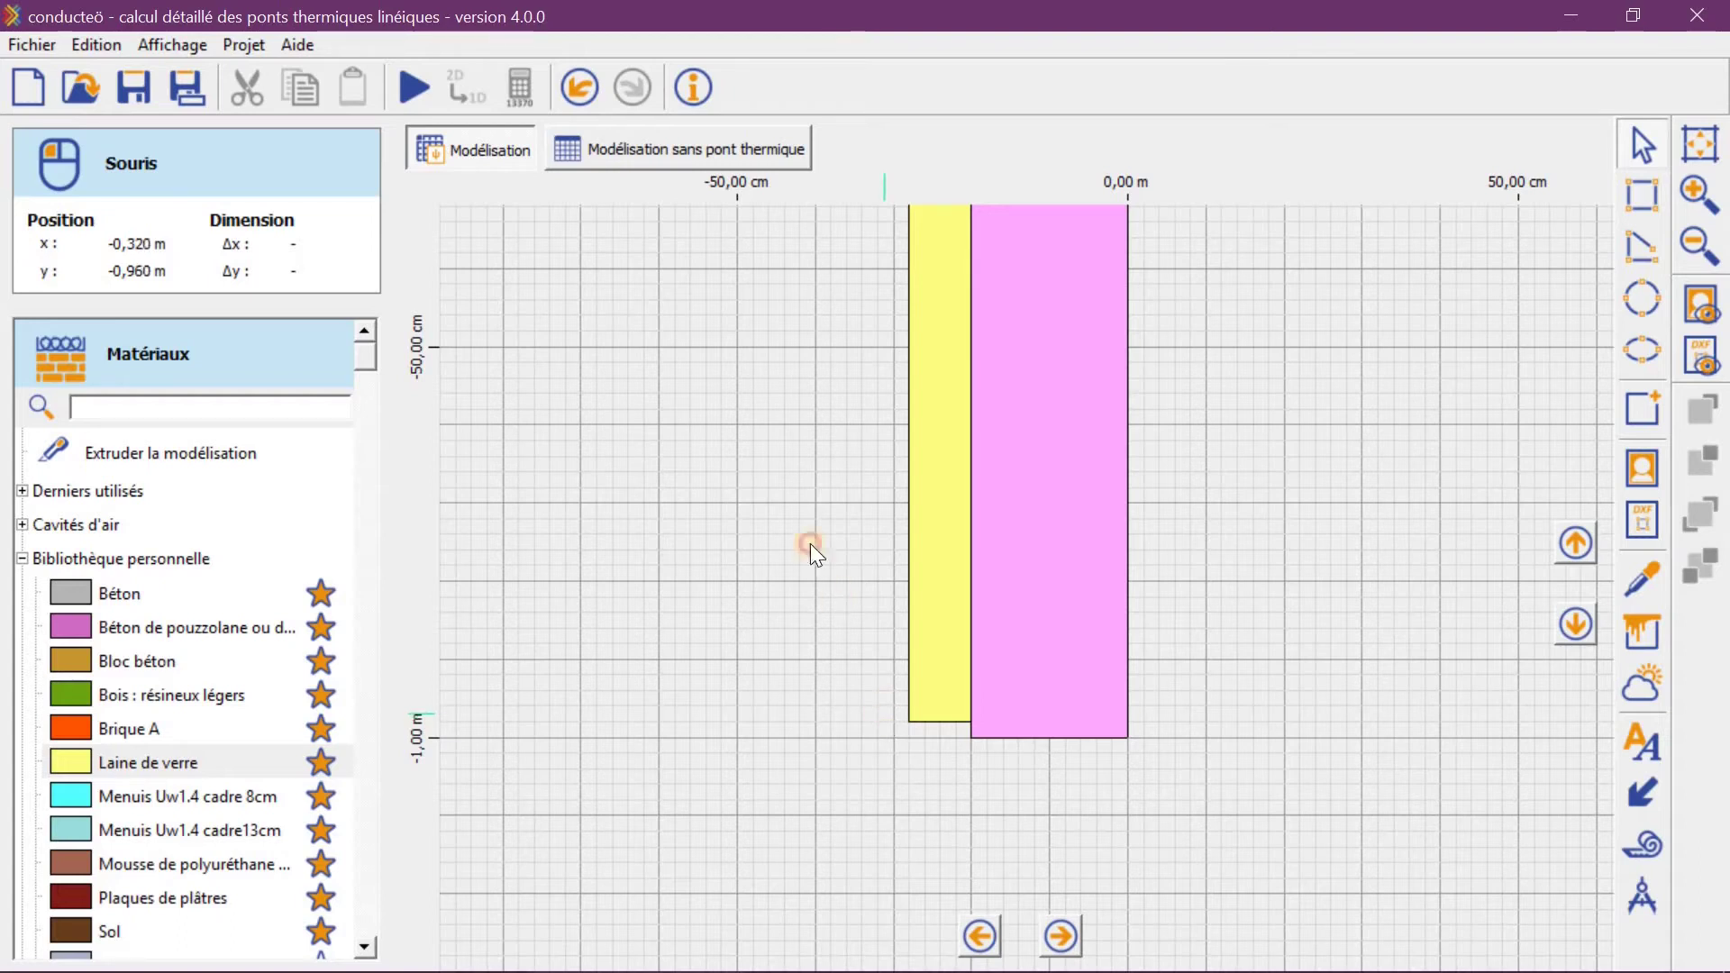
scroll(811, 450, up, 2)
click(797, 288)
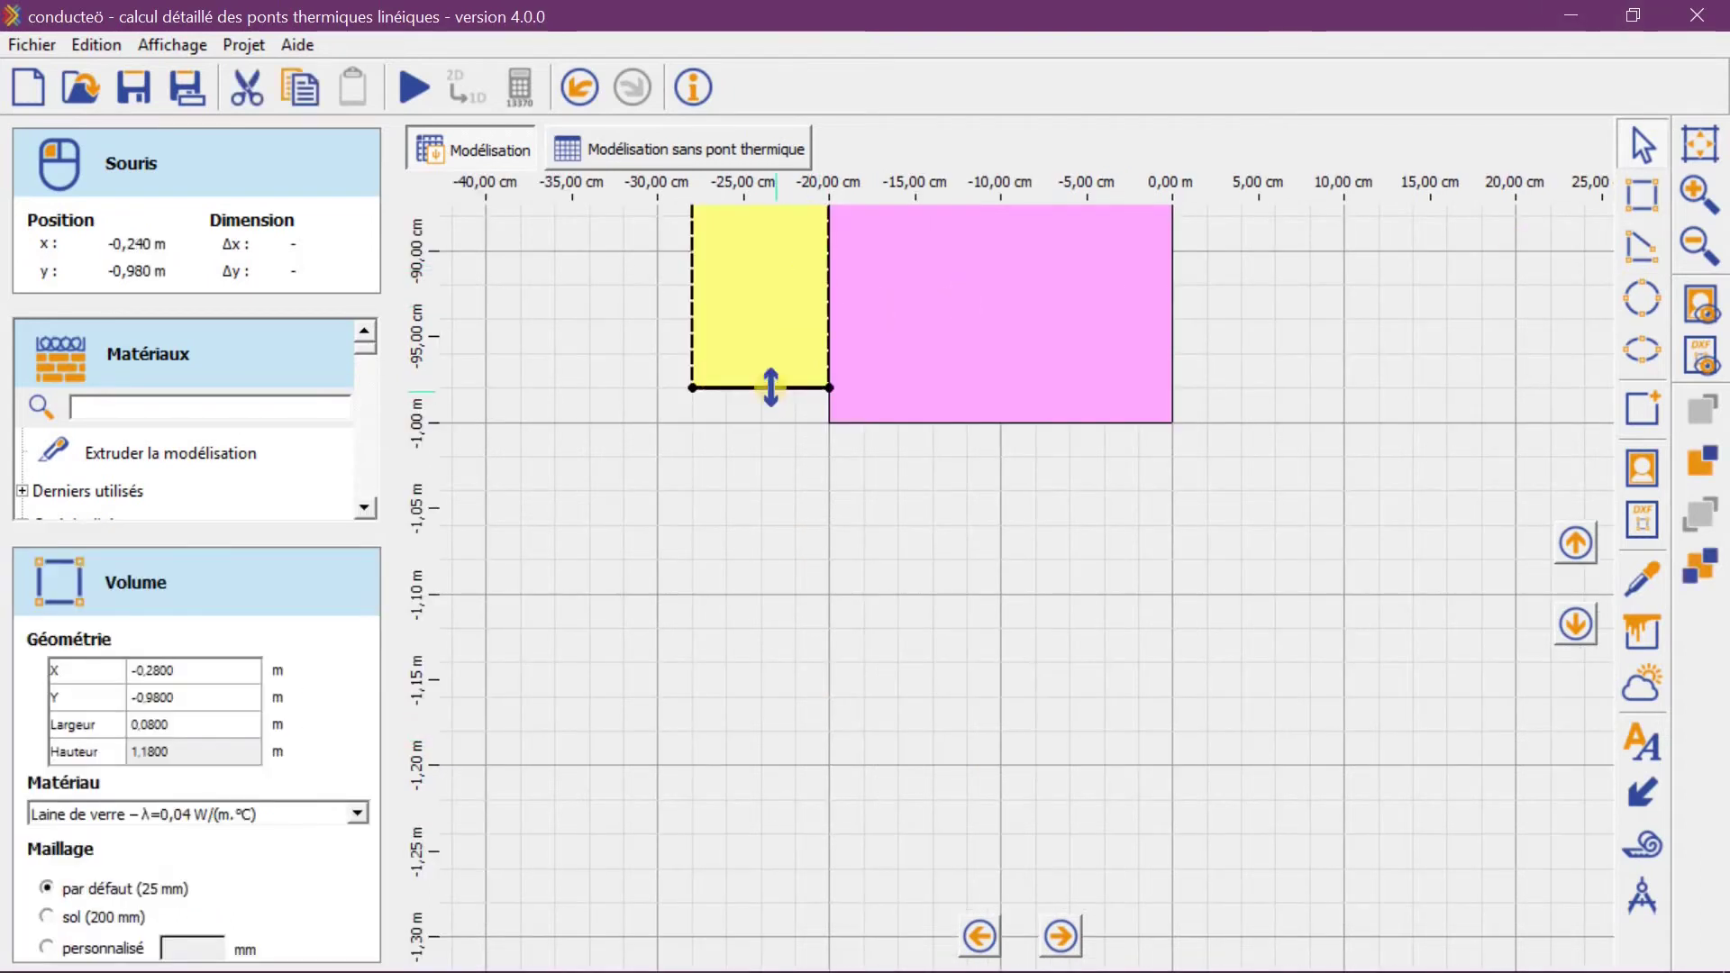
drag(776, 387, 777, 423)
Draw a horizontal Laine de verre rectangle 1.03 m wide and 0.1 m high above the wall, from X -0.28 m, Y 0.2 m
scroll(901, 577, down, 6)
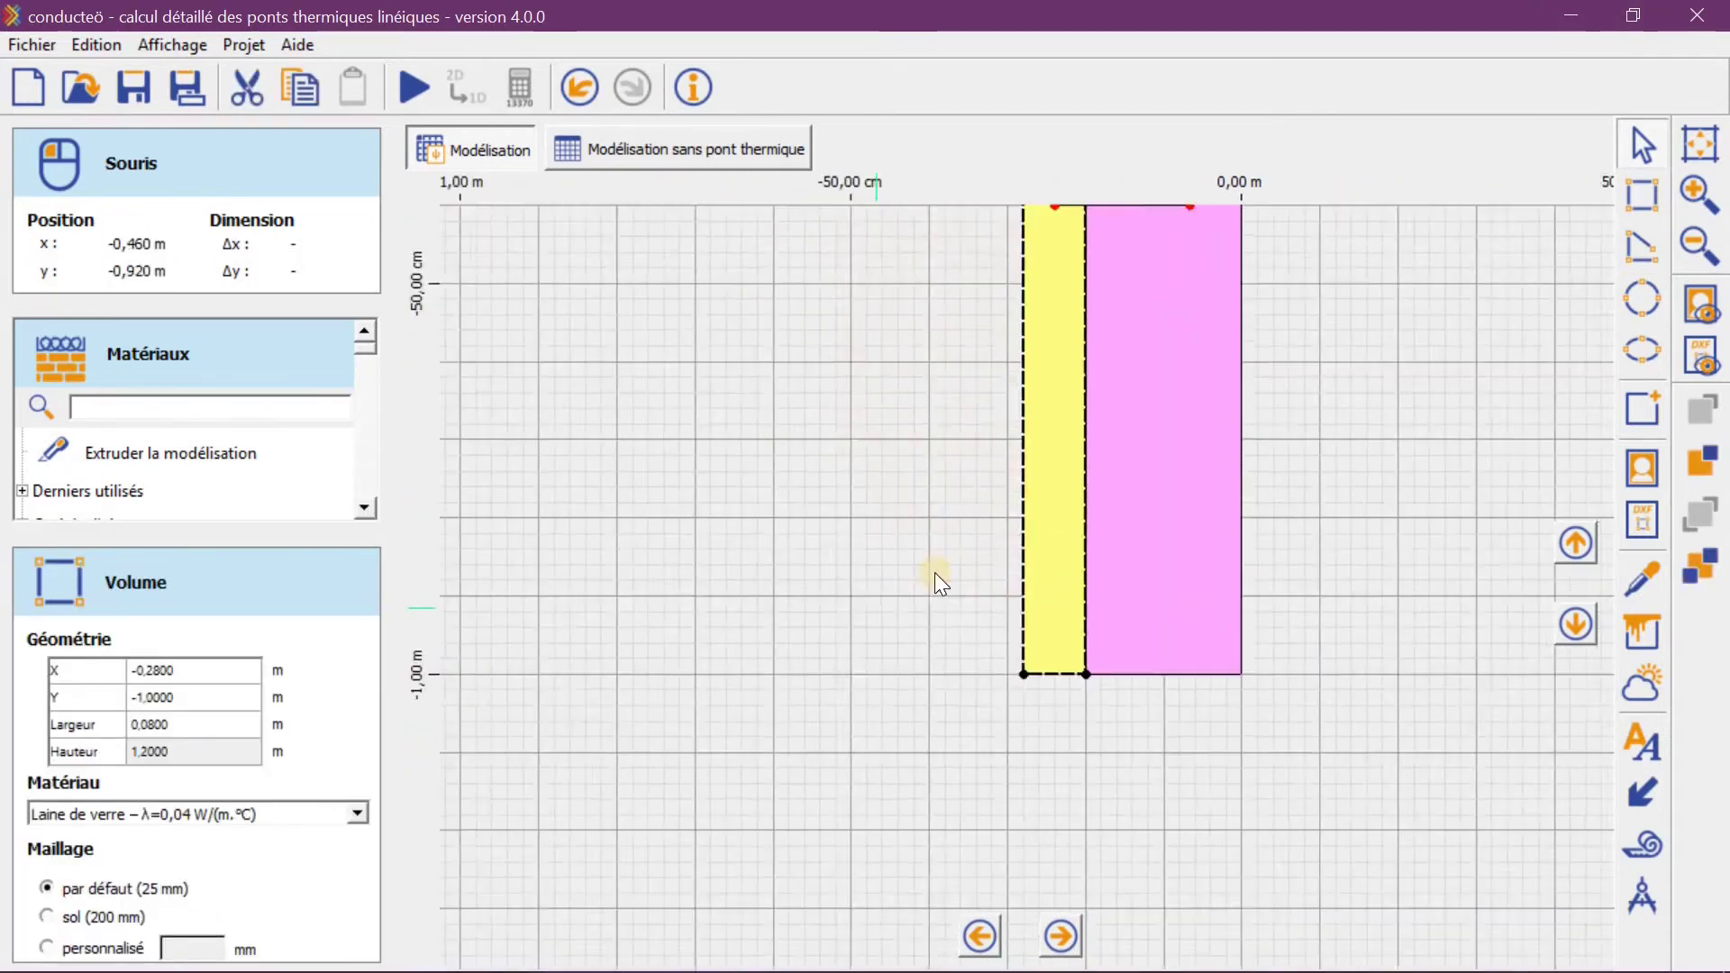
drag(1004, 439, 726, 463)
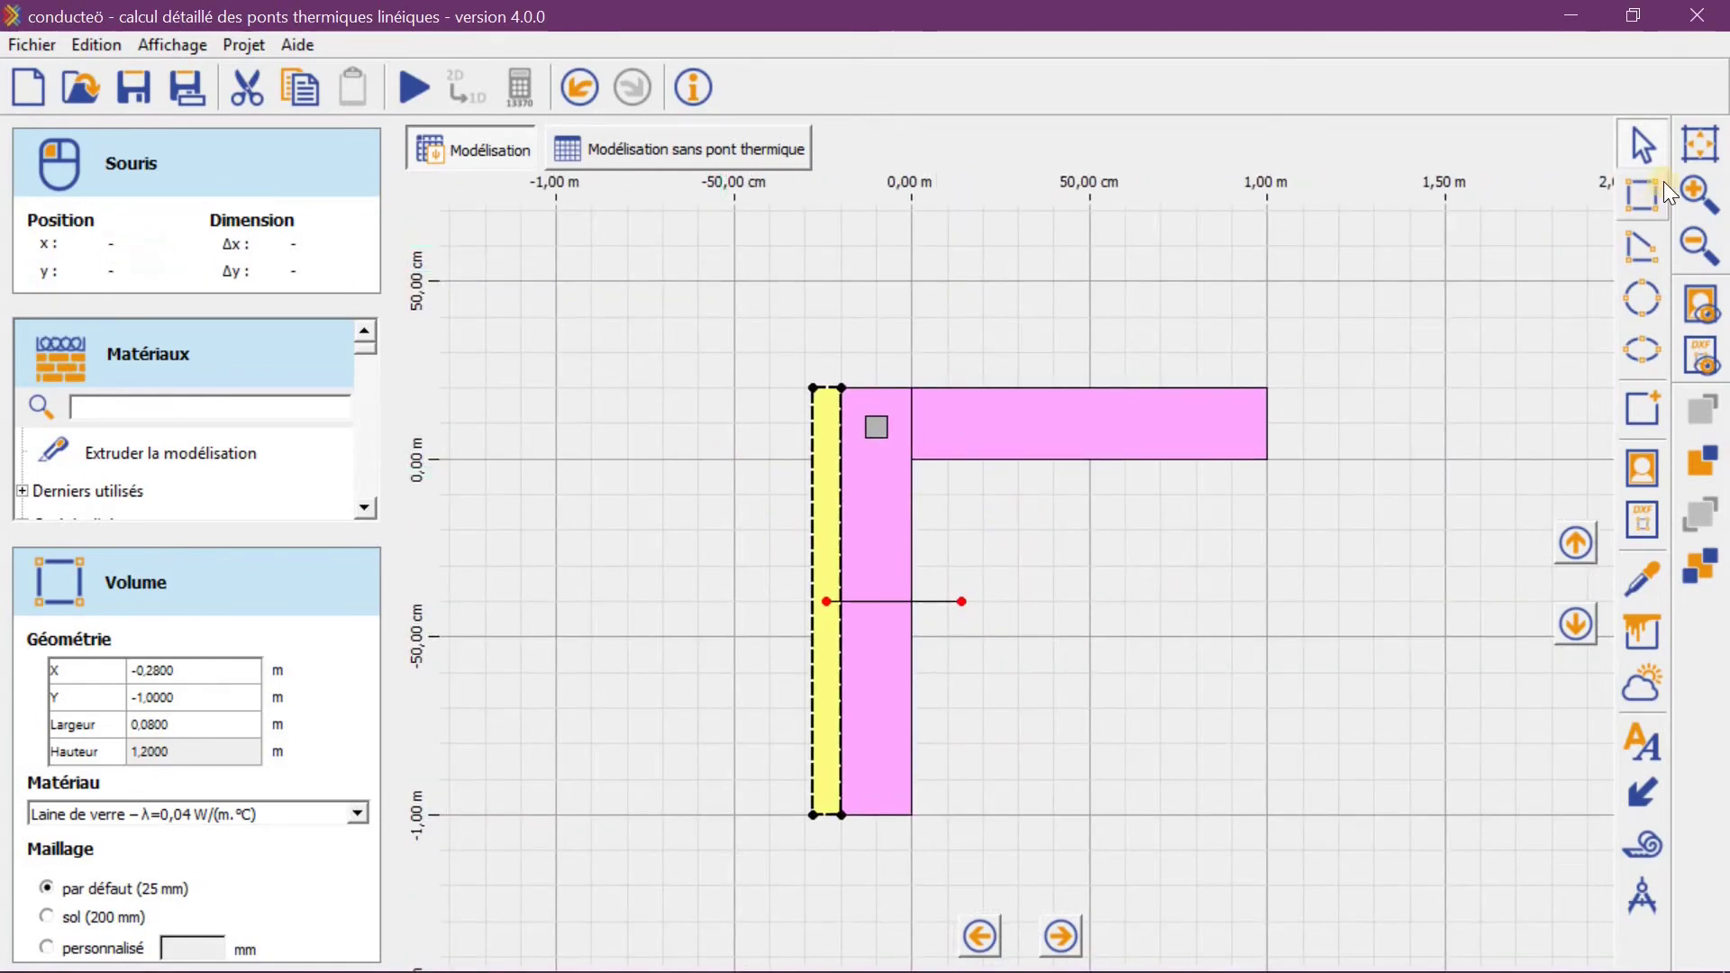
click(1642, 194)
scroll(793, 359, up, 1)
scroll(788, 354, up, 1)
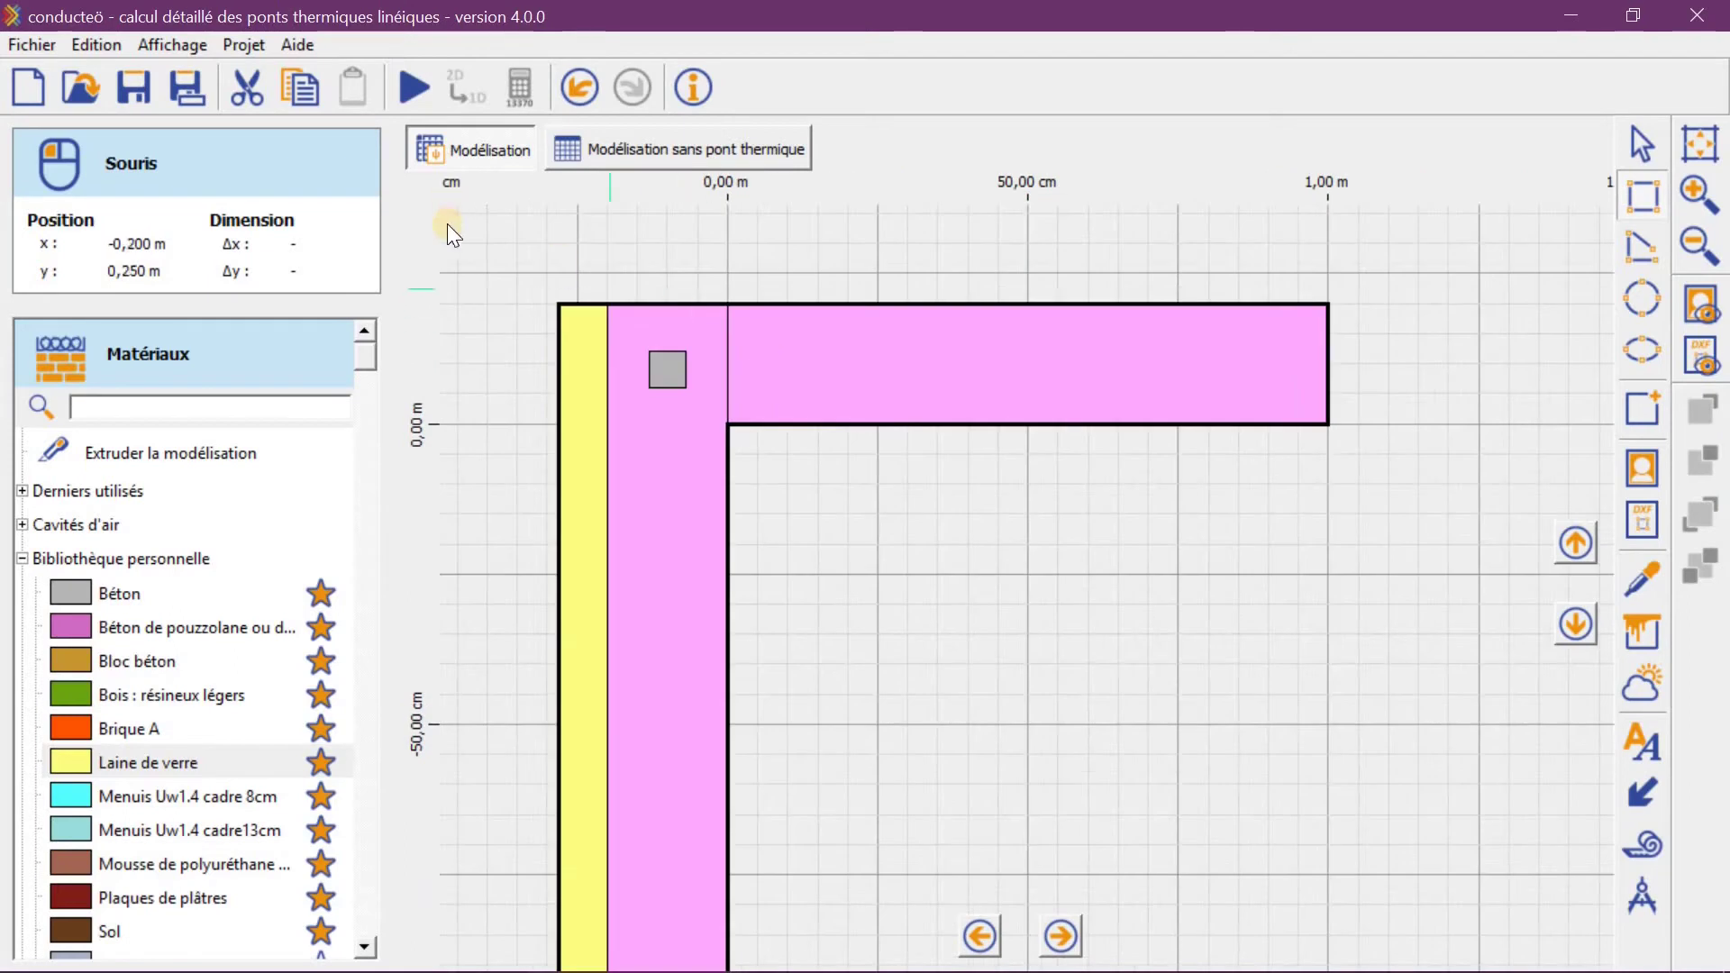
drag(608, 295, 1164, 252)
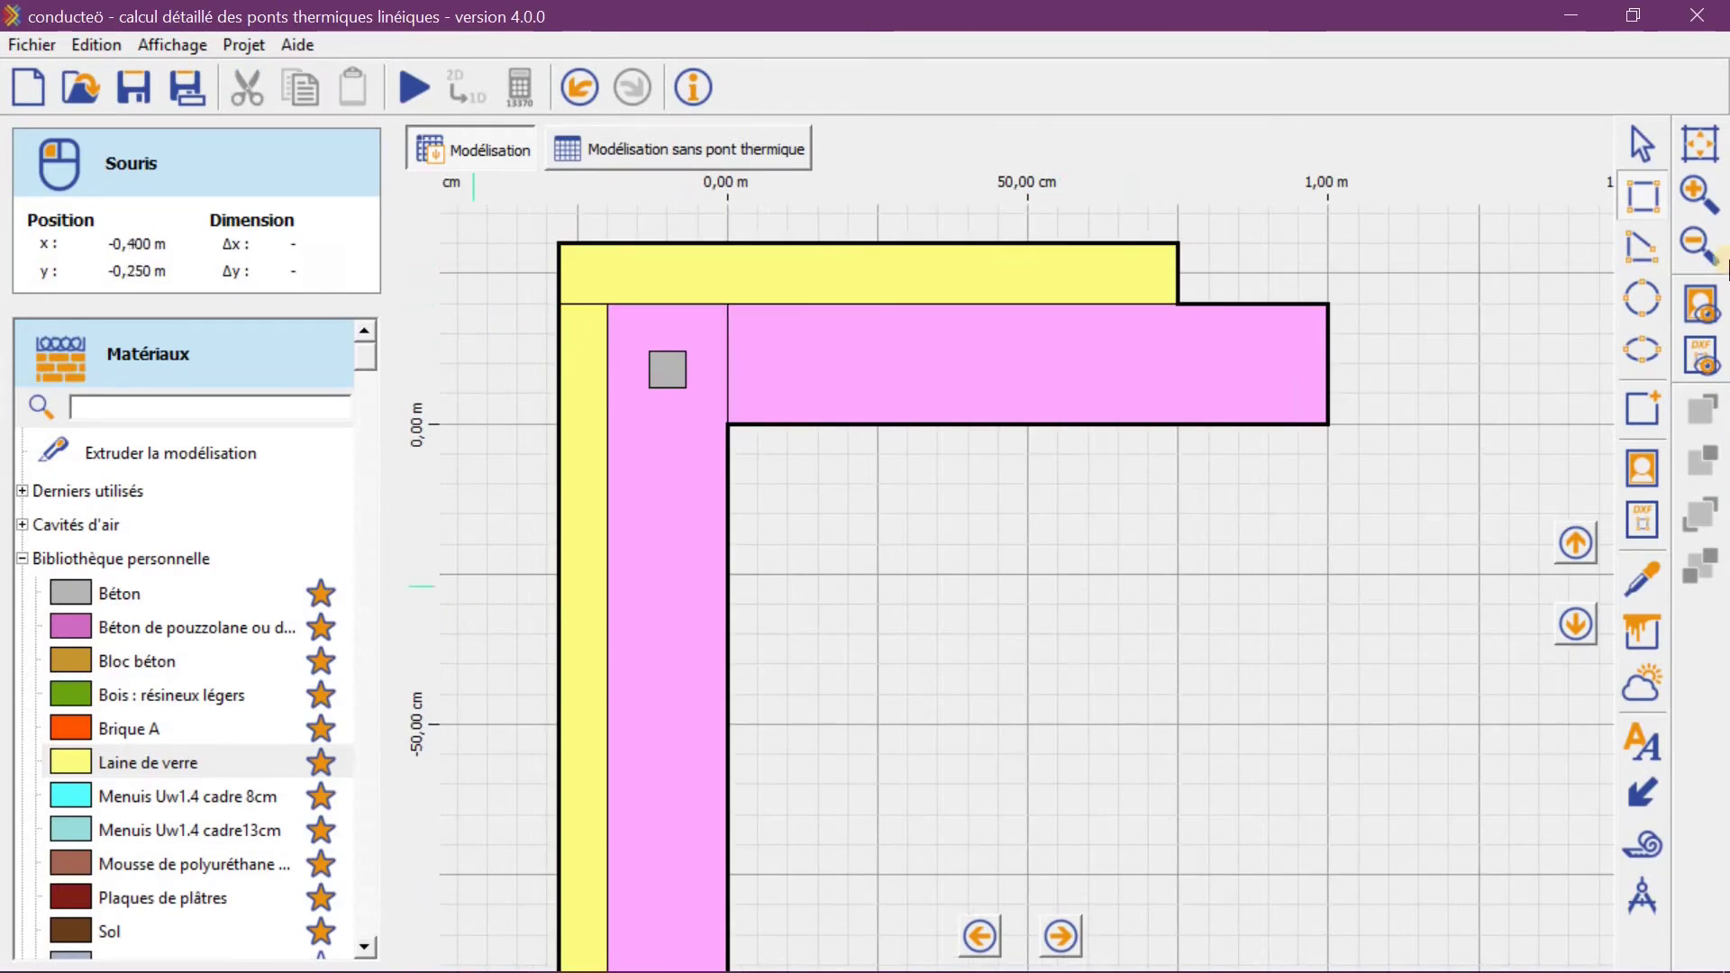
Set the horizontal Laine de verre strip's width to 1.28 m and its height to 0.08 m
click(883, 271)
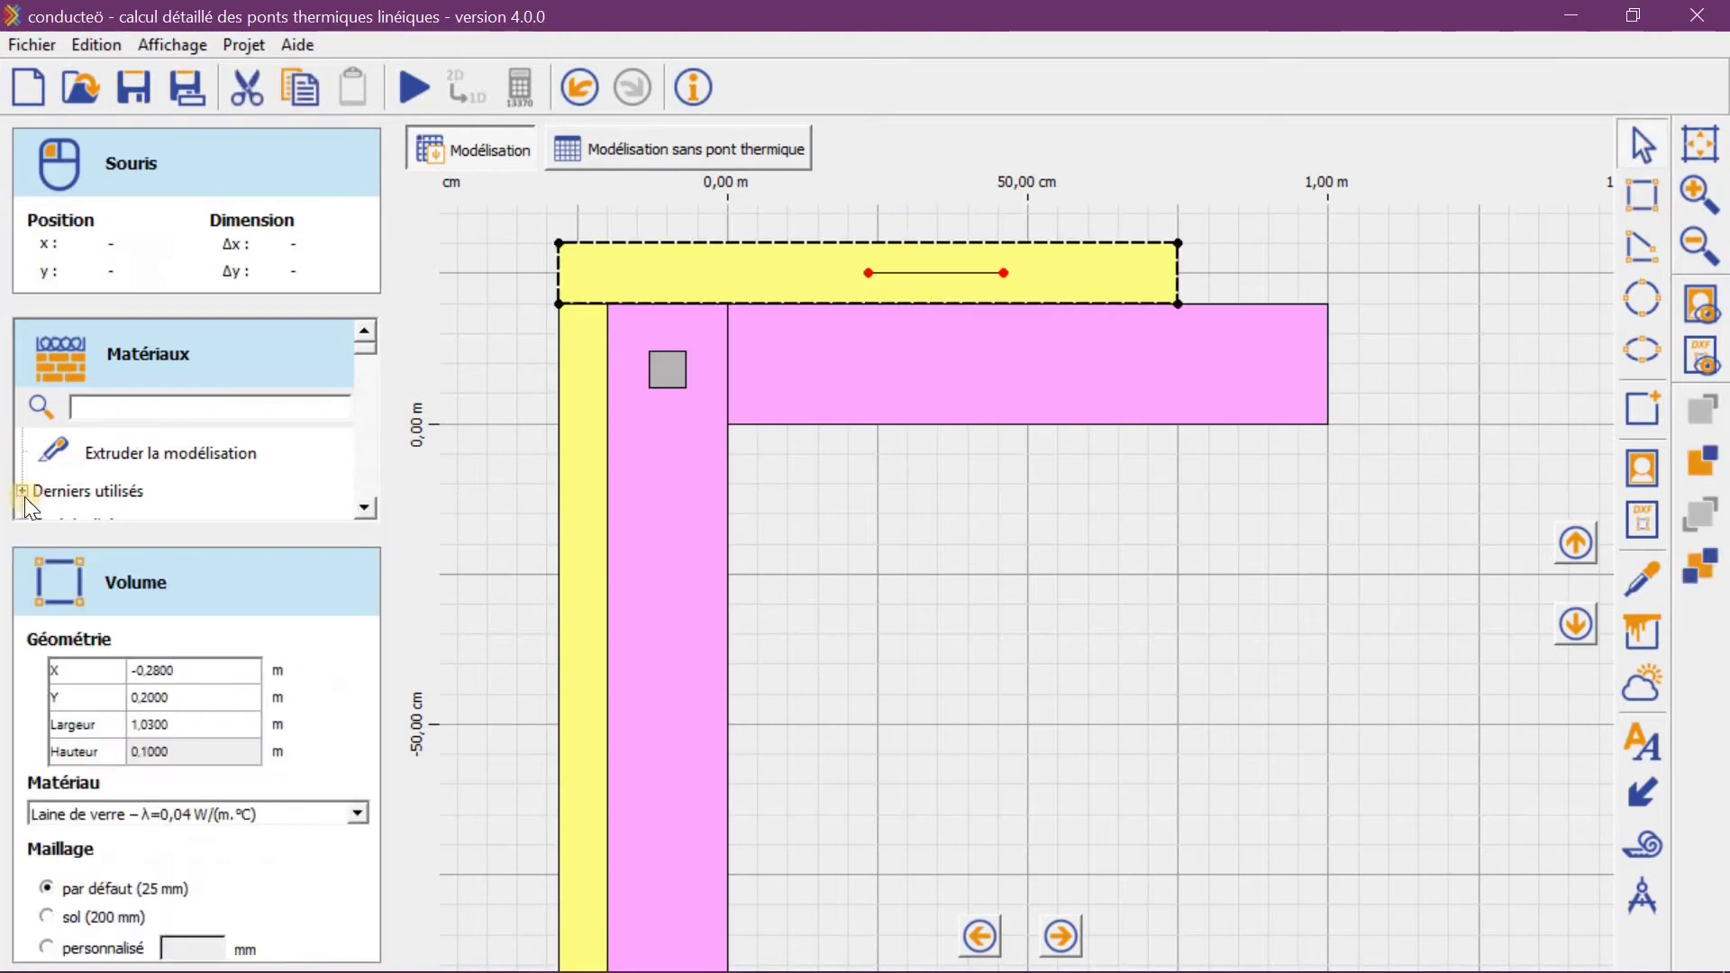
double_click(176, 731)
text(1)
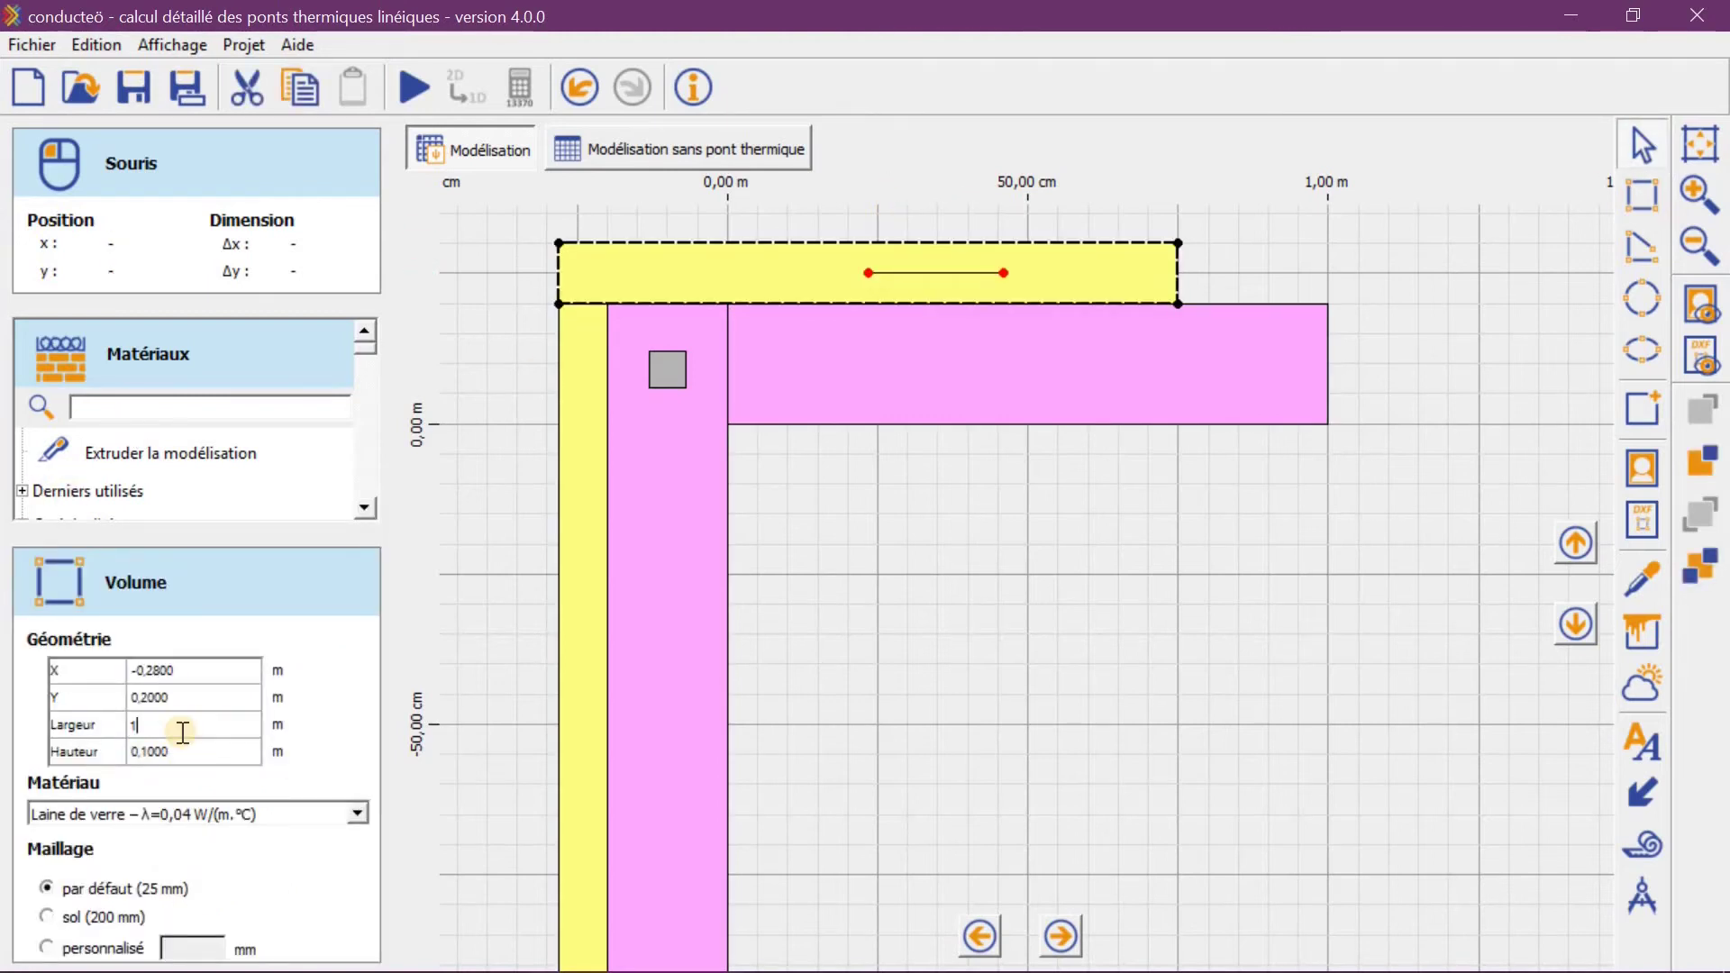
text(,28)
key(Return)
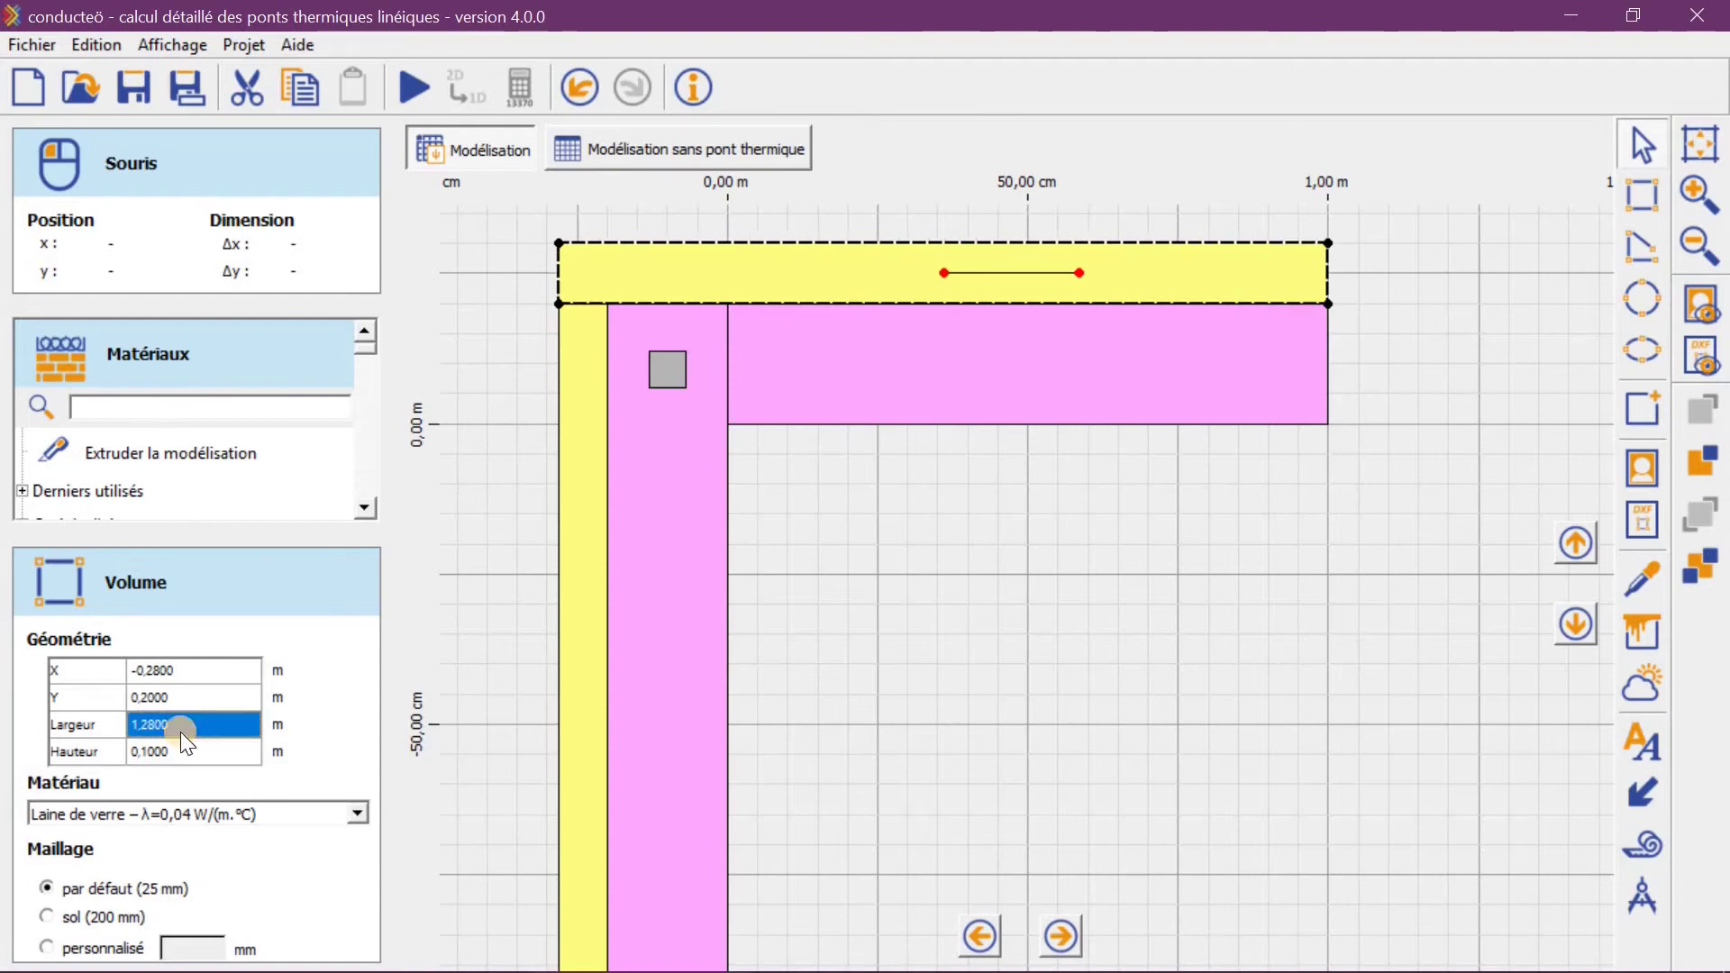
double_click(182, 749)
text(0,08)
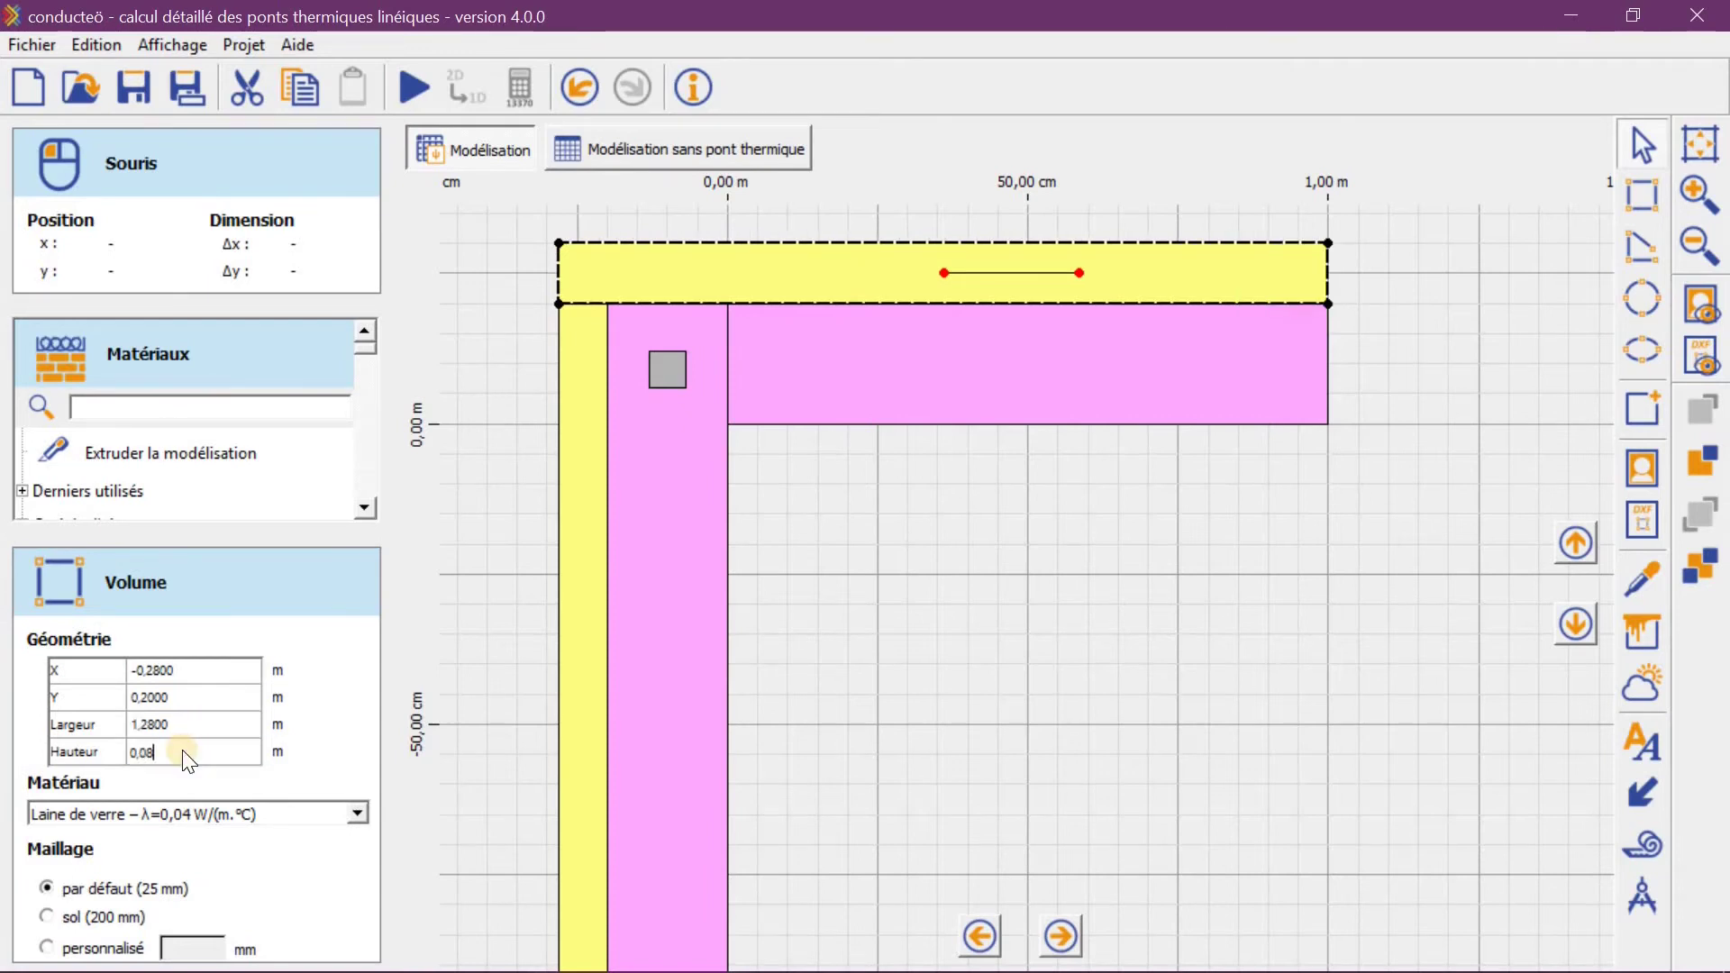
click(861, 622)
Apply the Intérieur (flux horizontal) boundary condition to the inner faces of the vertical and horizontal walls
scroll(861, 621, down, 3)
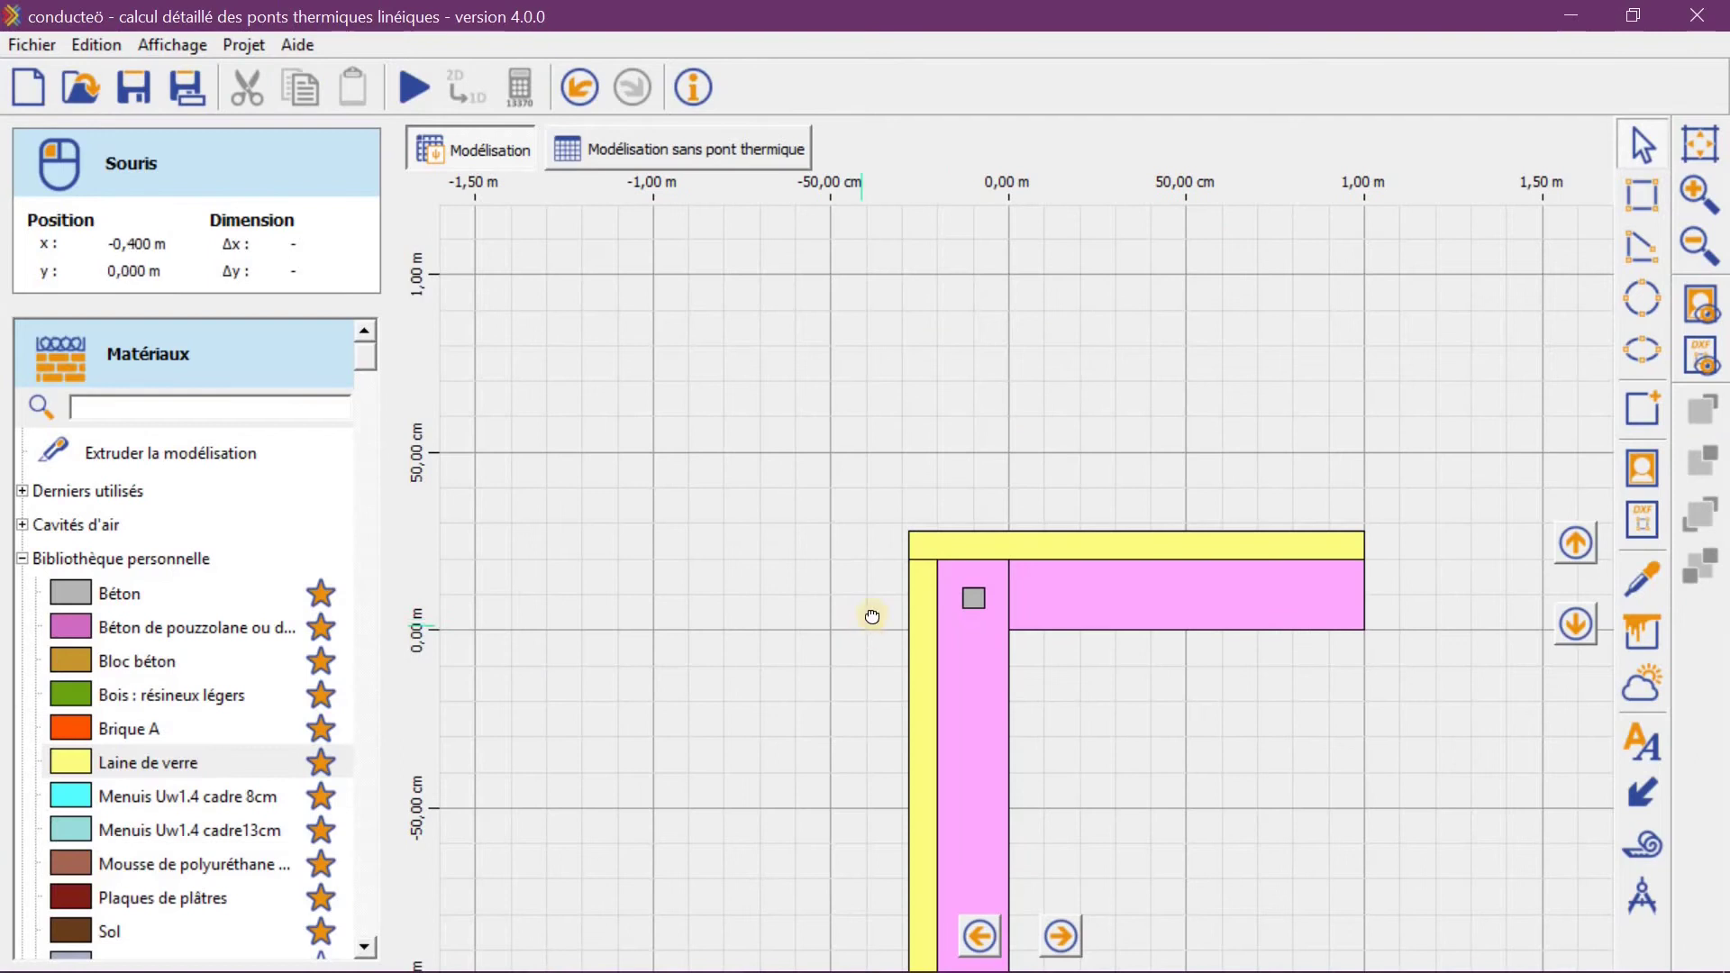
drag(865, 620, 755, 463)
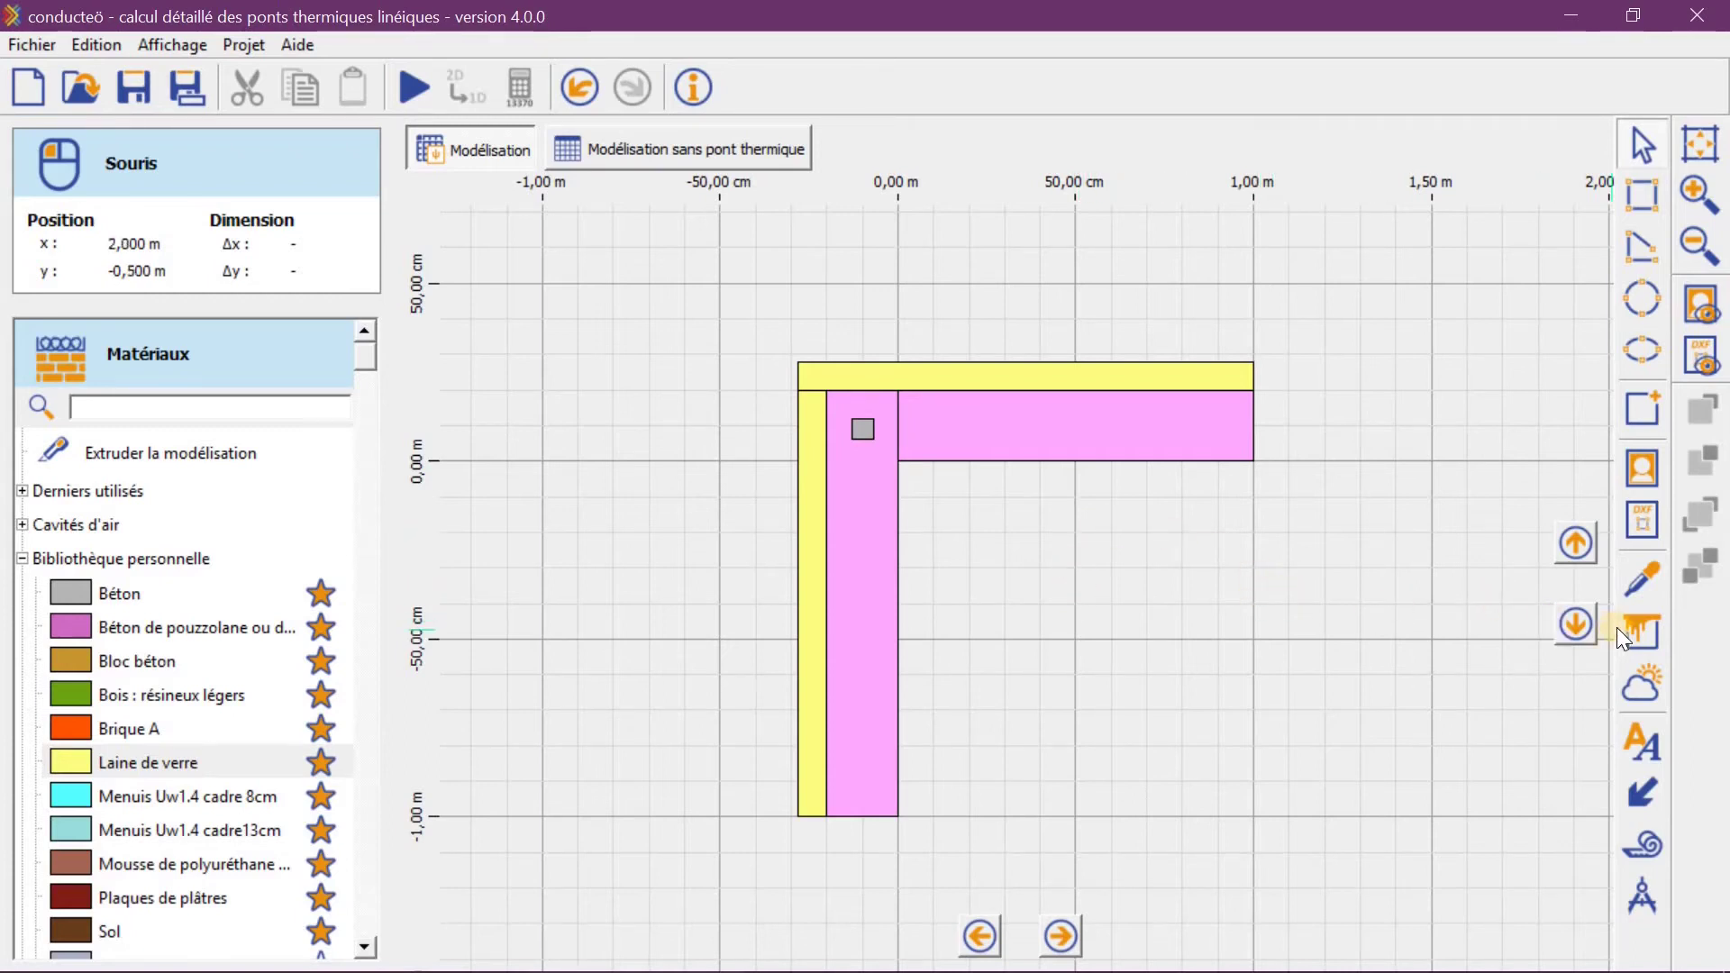
click(1640, 632)
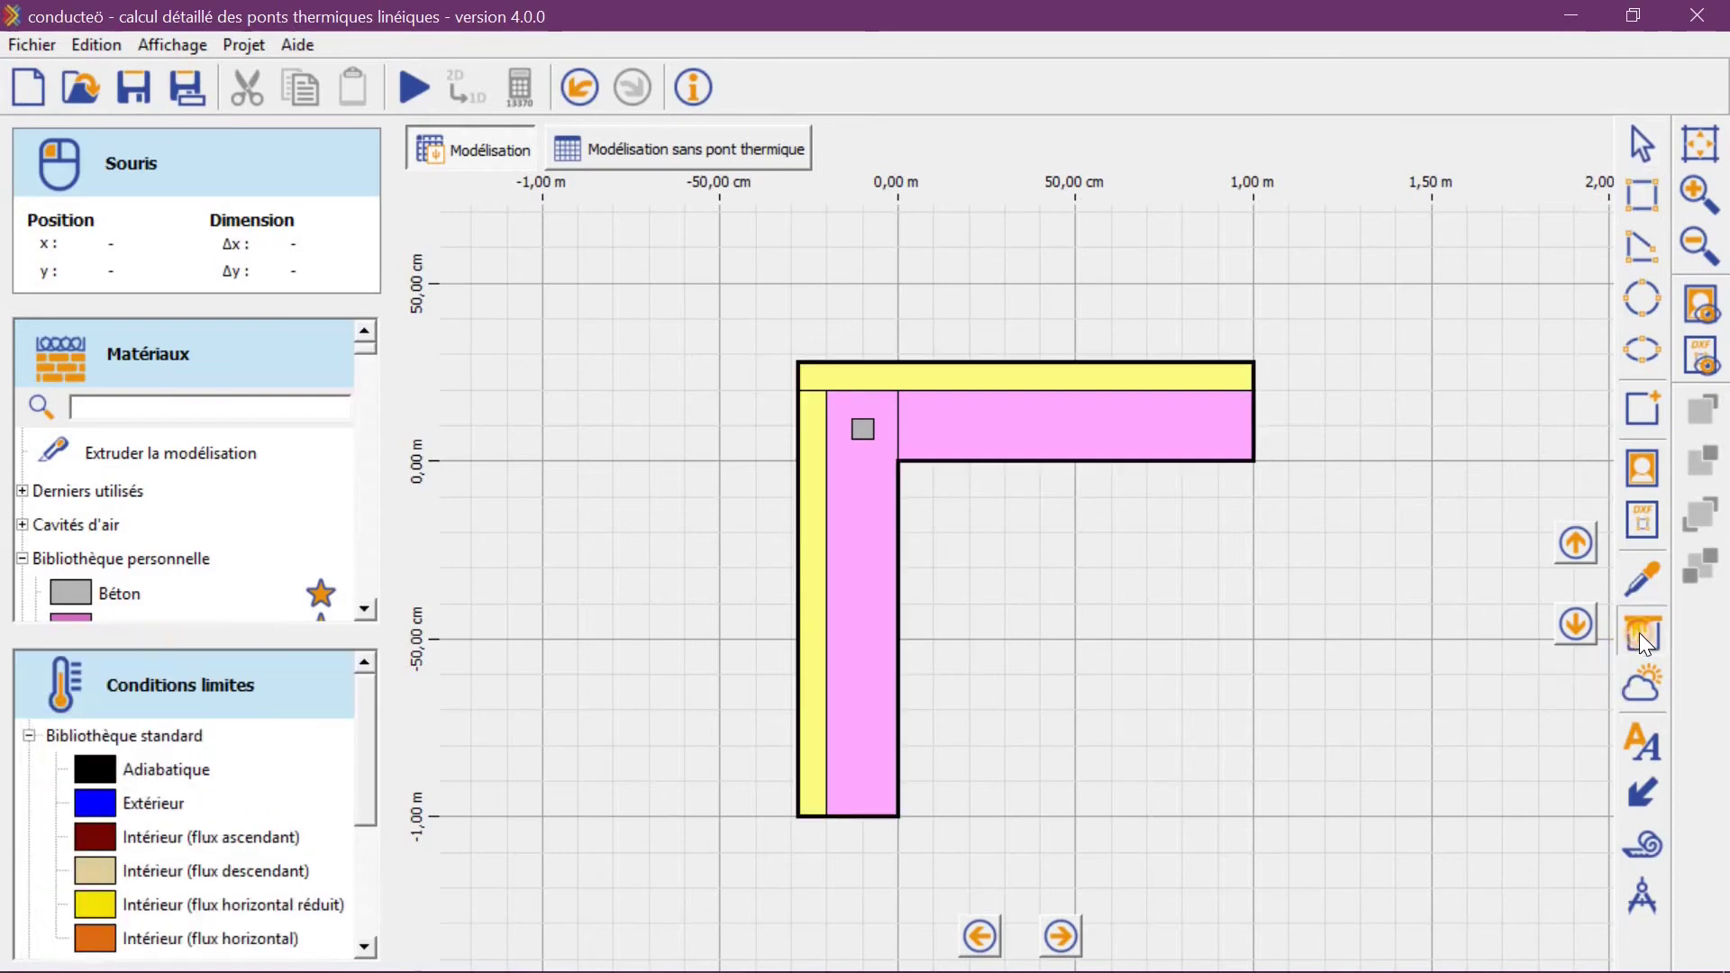
drag(370, 784, 370, 792)
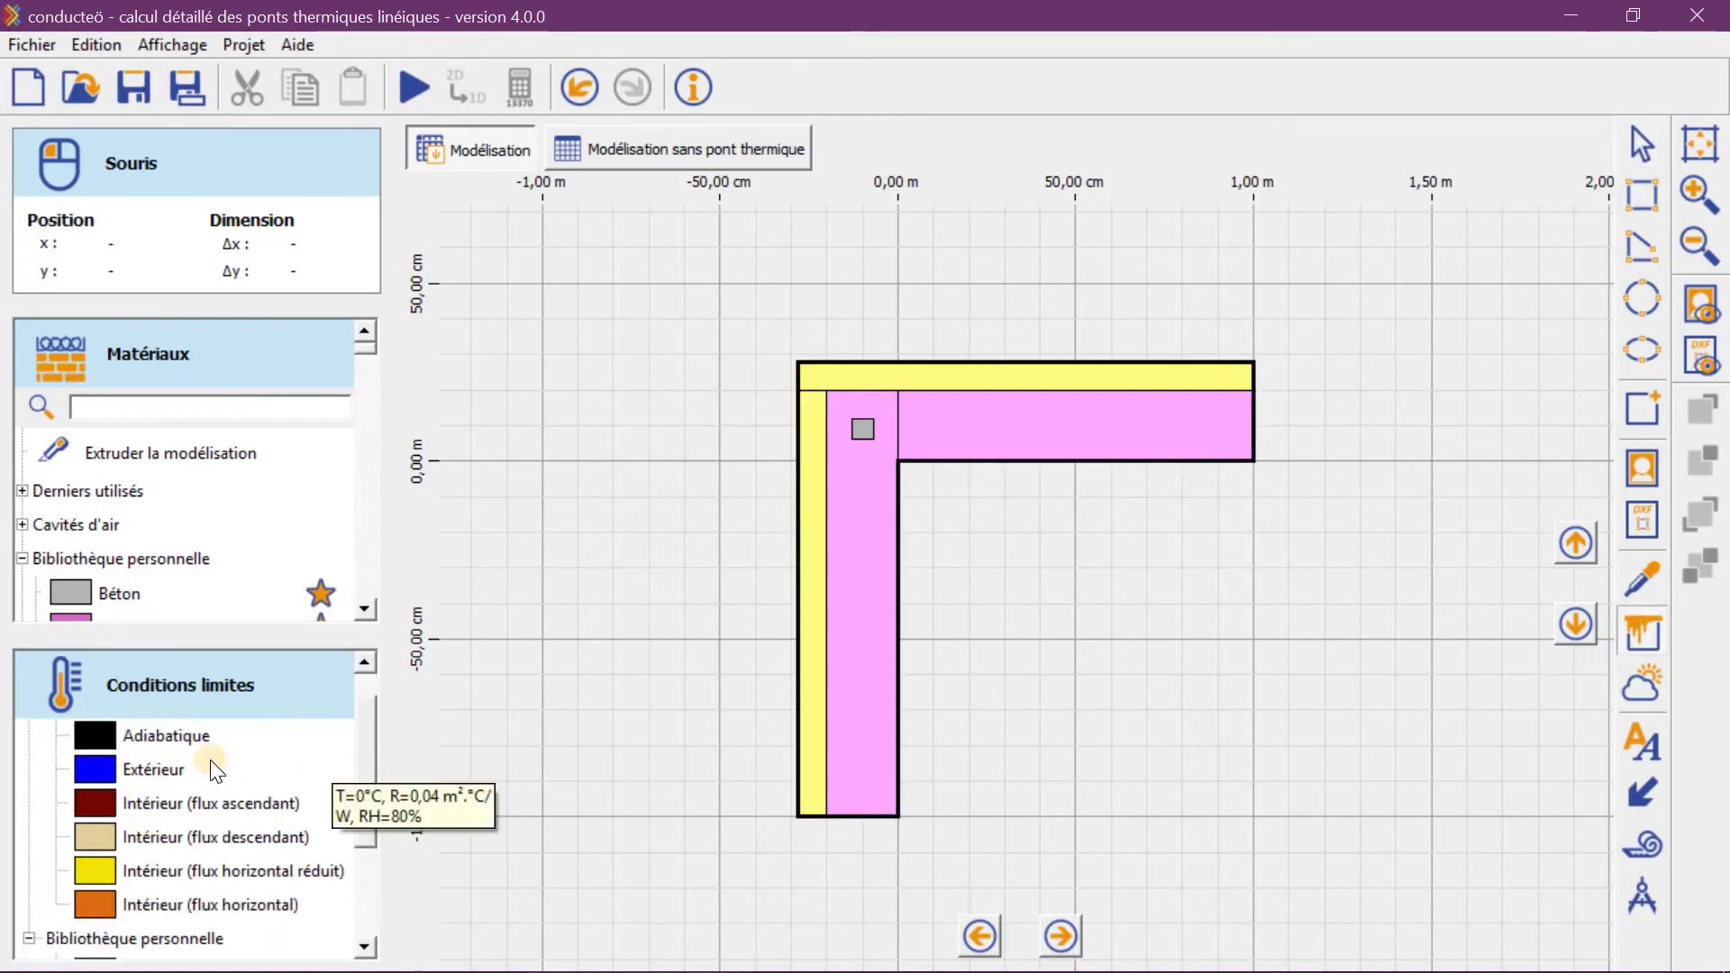
mouse_move(209, 822)
mouse_move(197, 871)
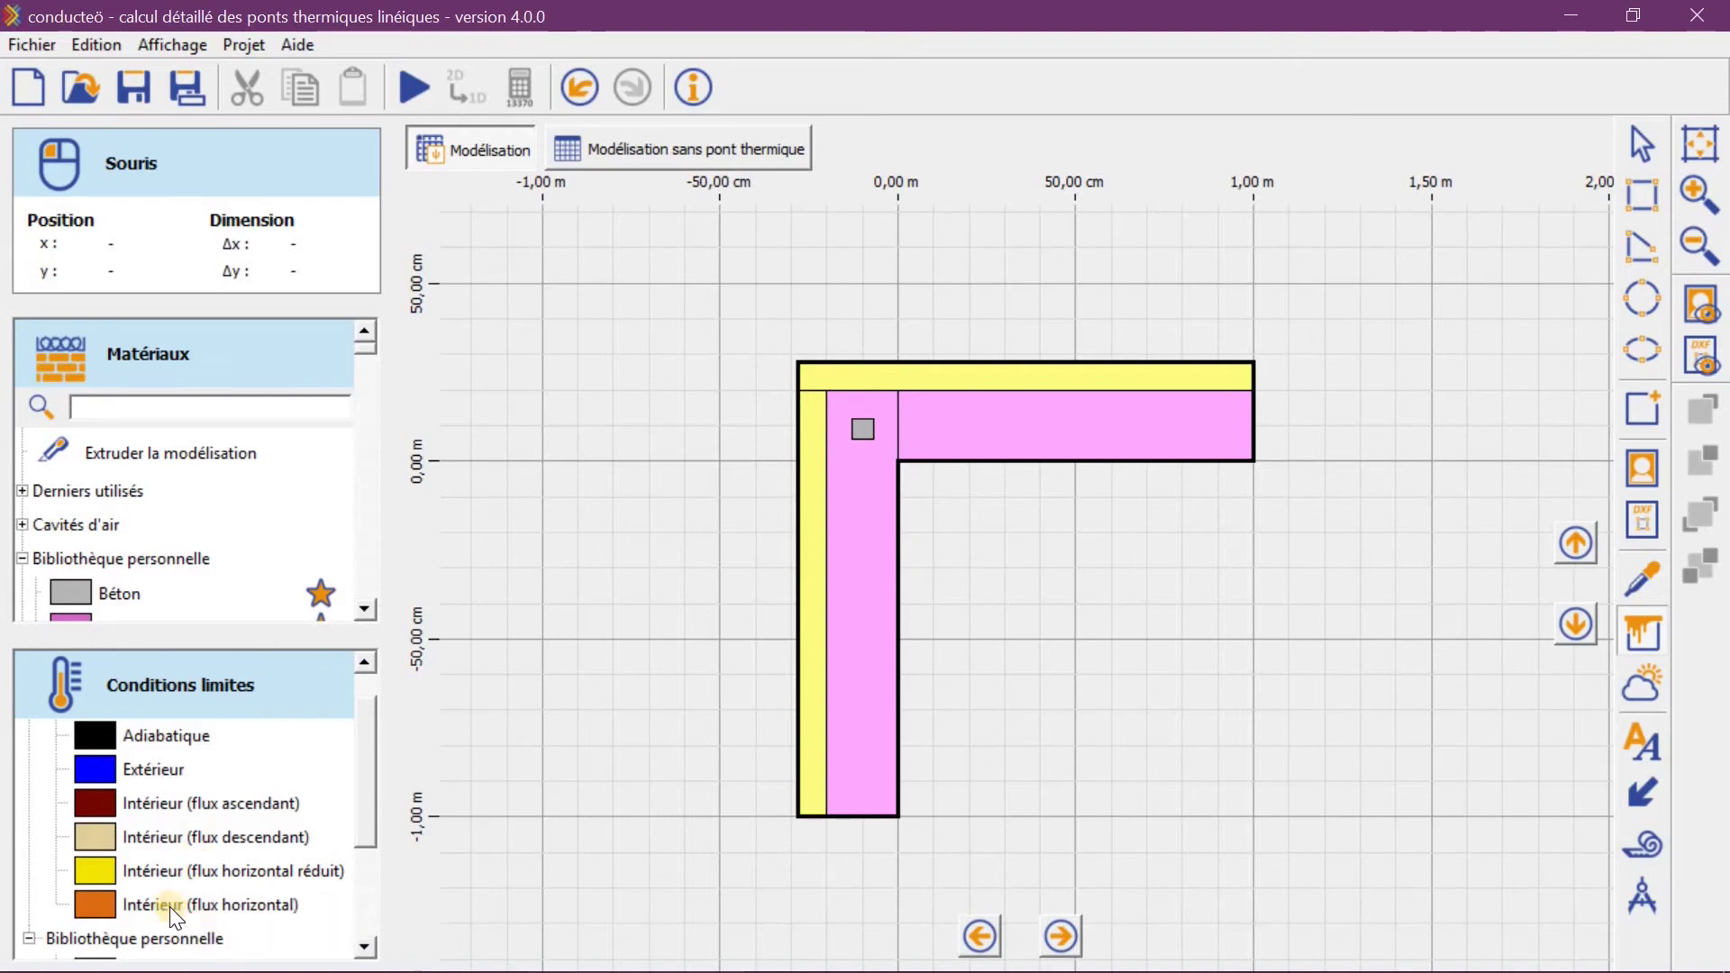
mouse_move(169, 906)
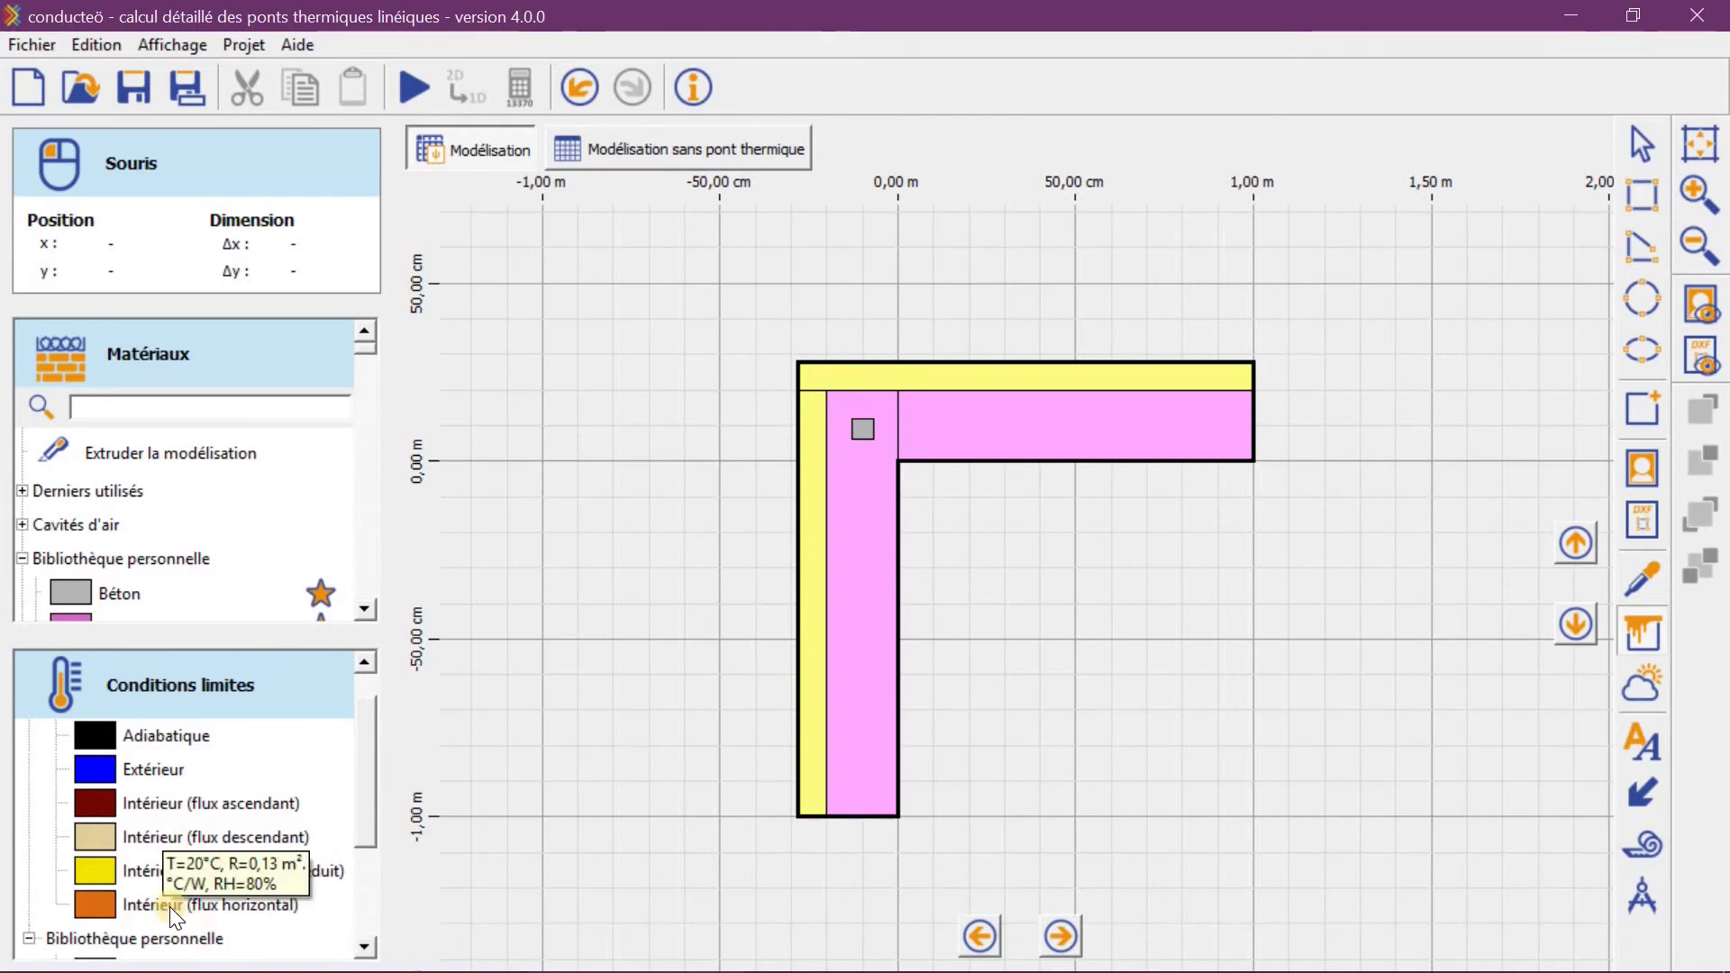
click(170, 907)
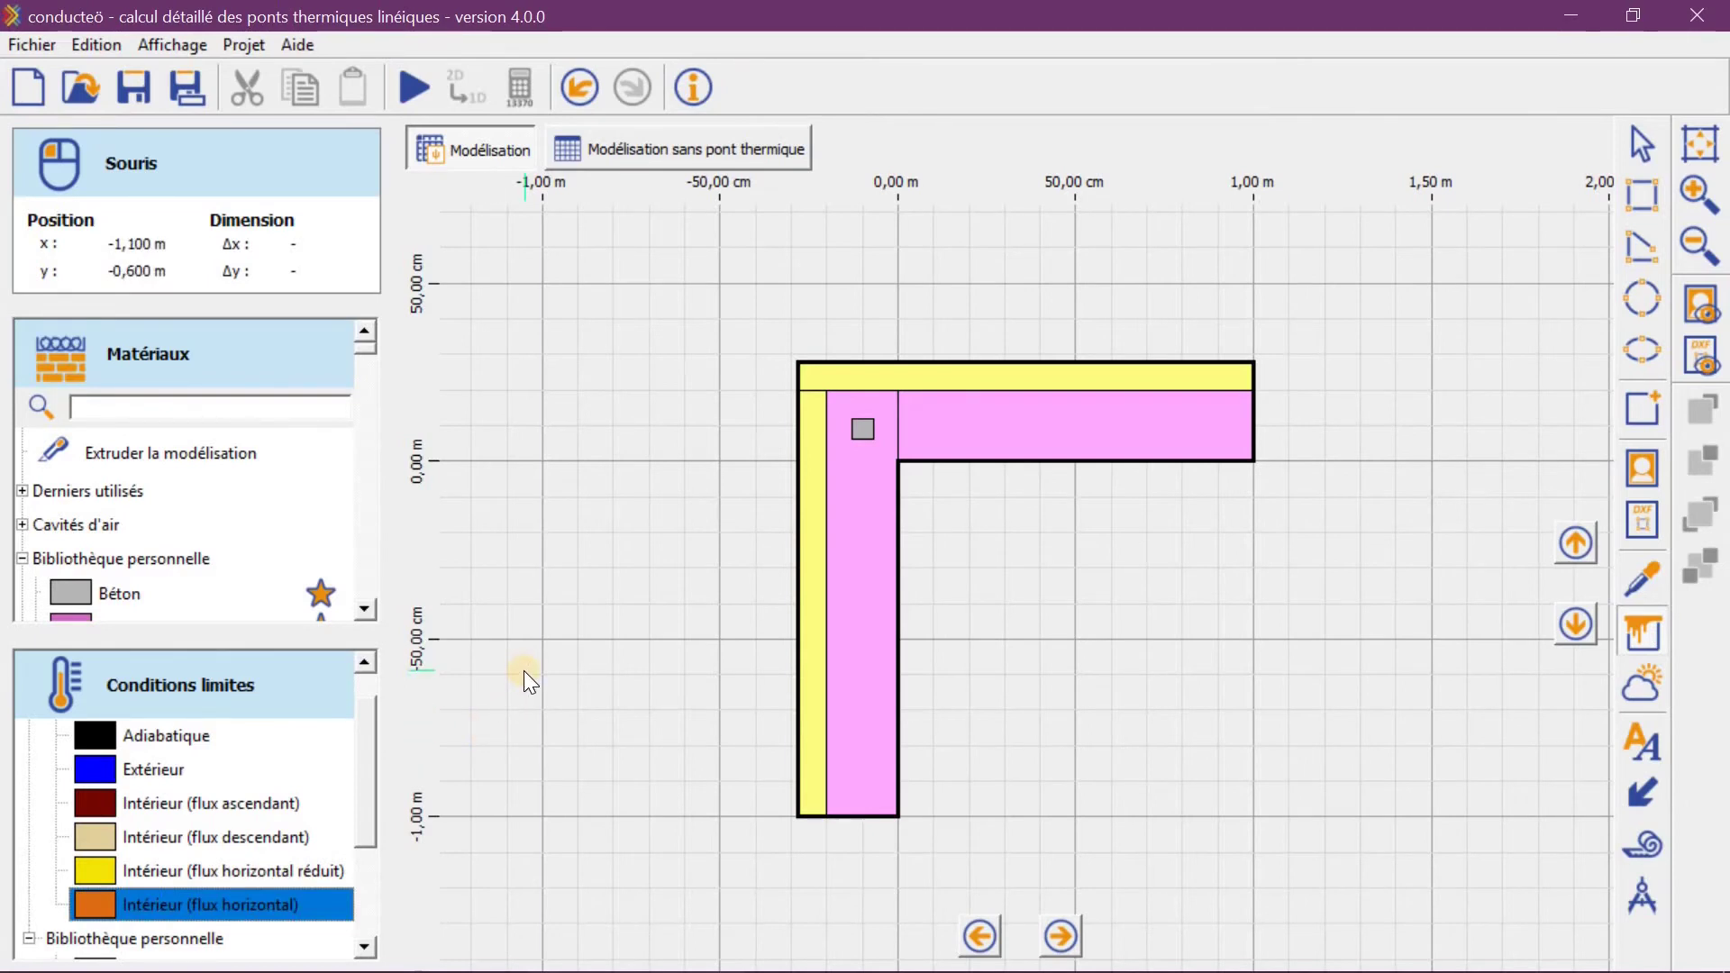
click(898, 620)
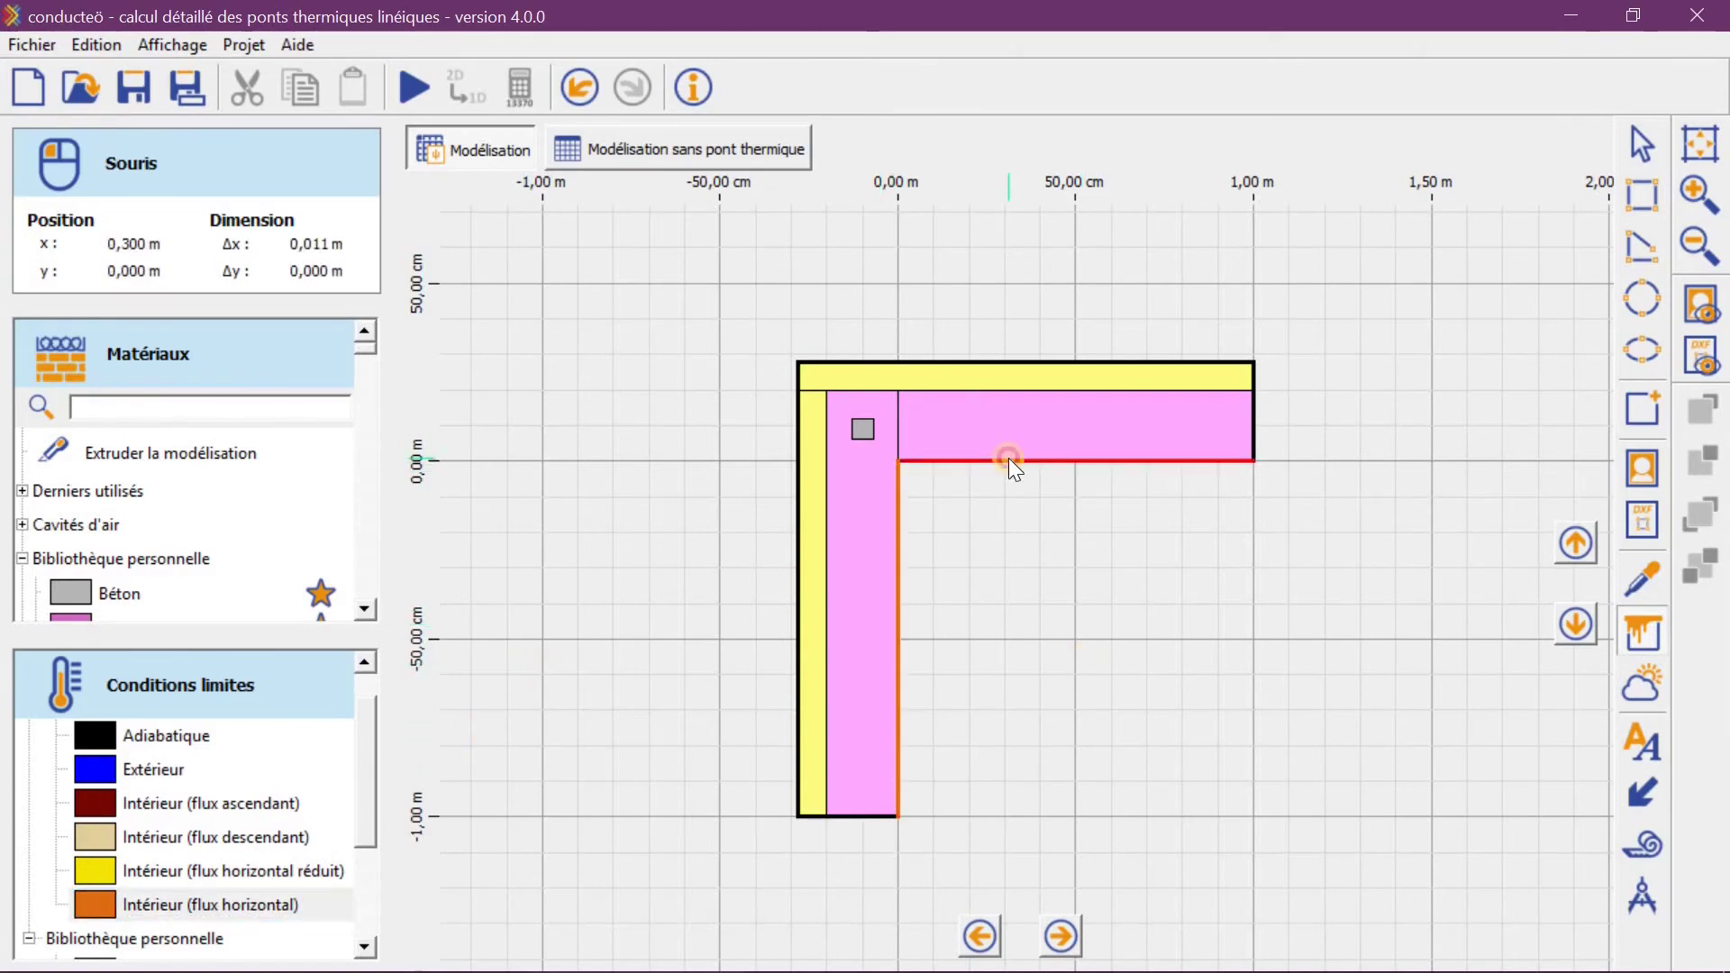
click(1008, 459)
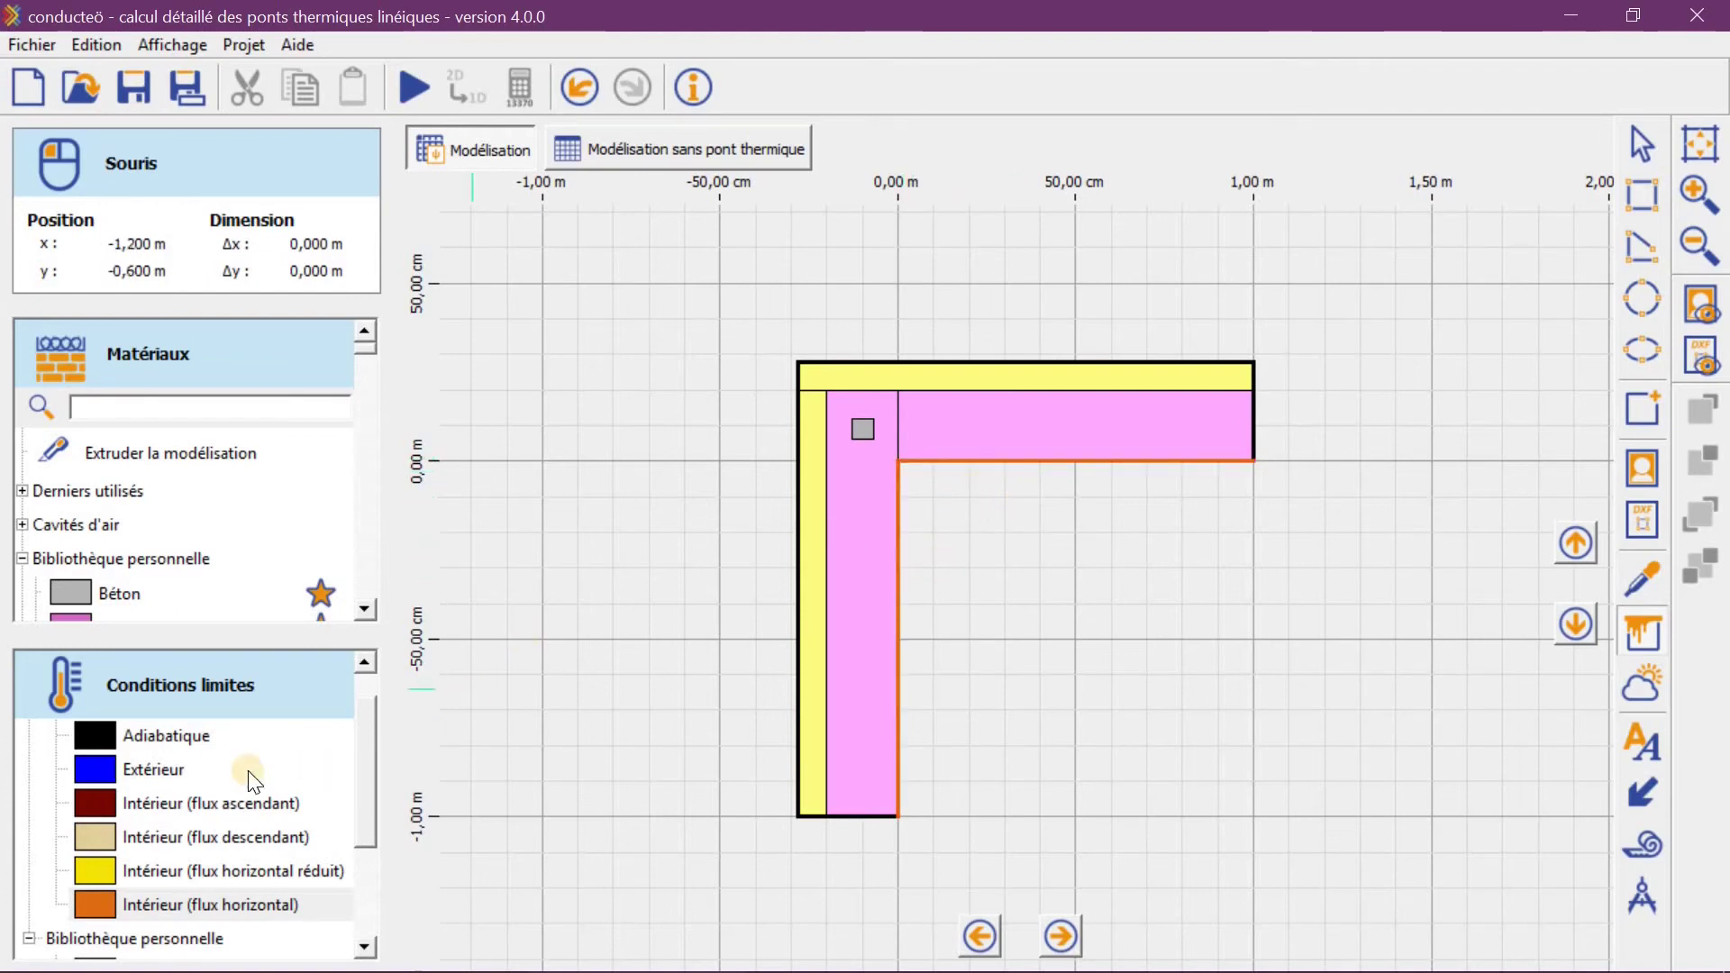
mouse_move(154, 732)
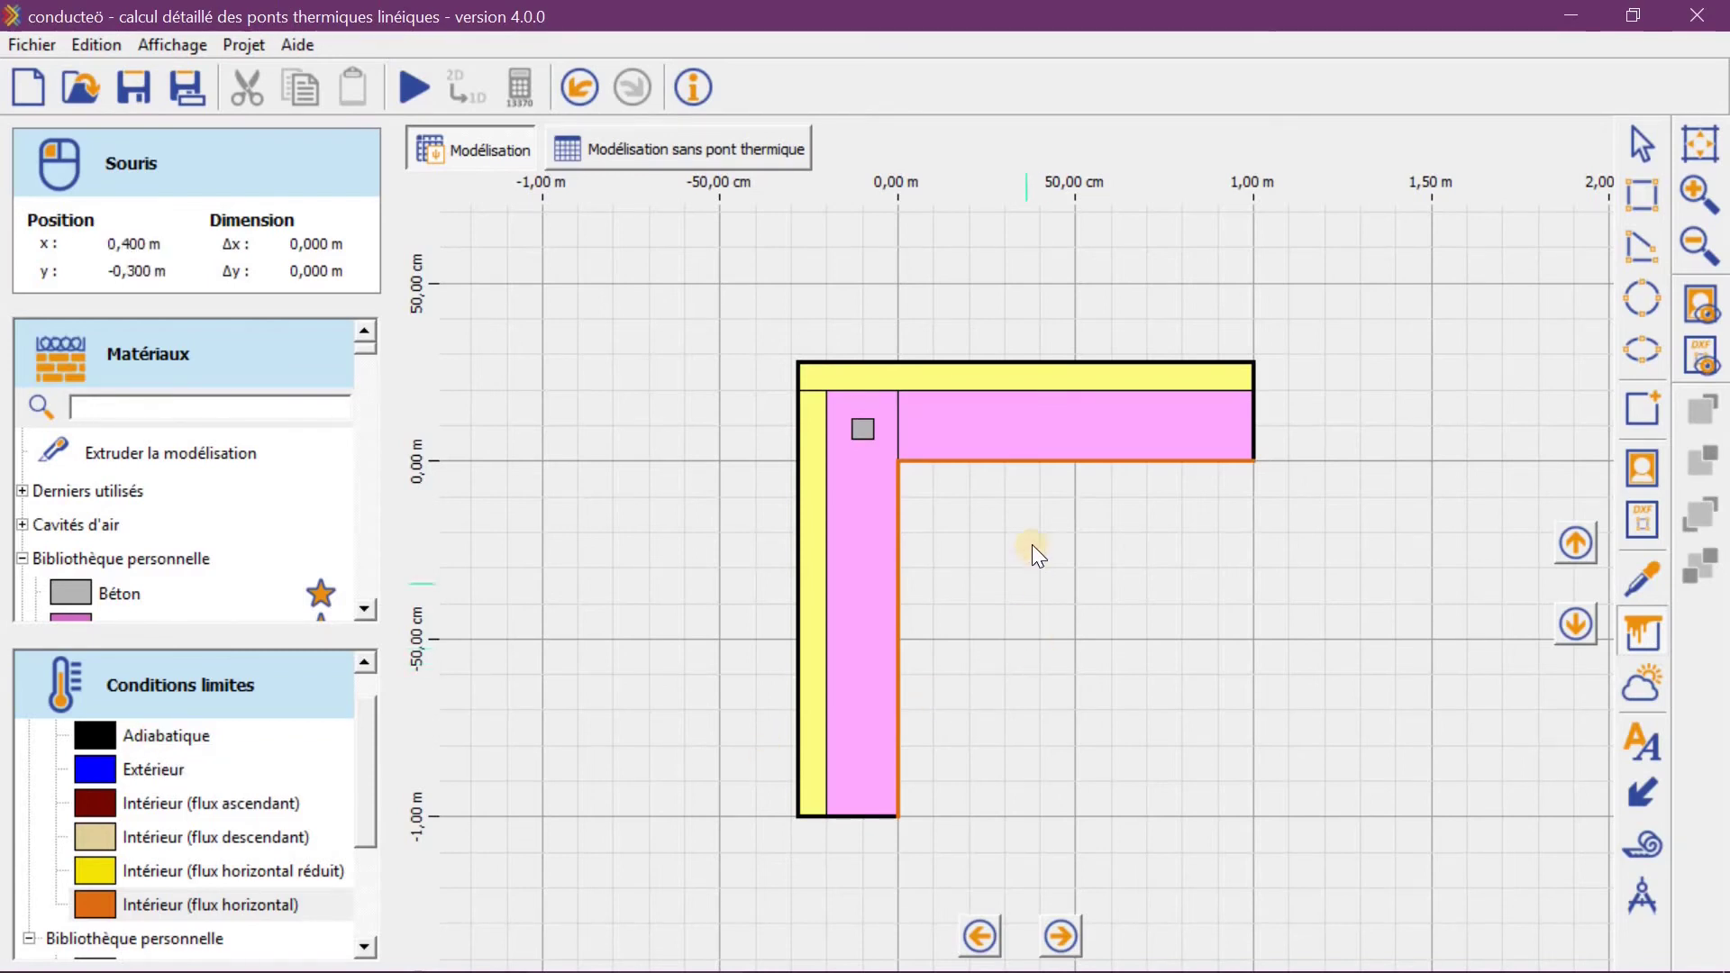
Apply the Extérieur boundary condition to the outer faces of the vertical and horizontal Laine de verre strips, including the corner edge
click(171, 772)
click(798, 581)
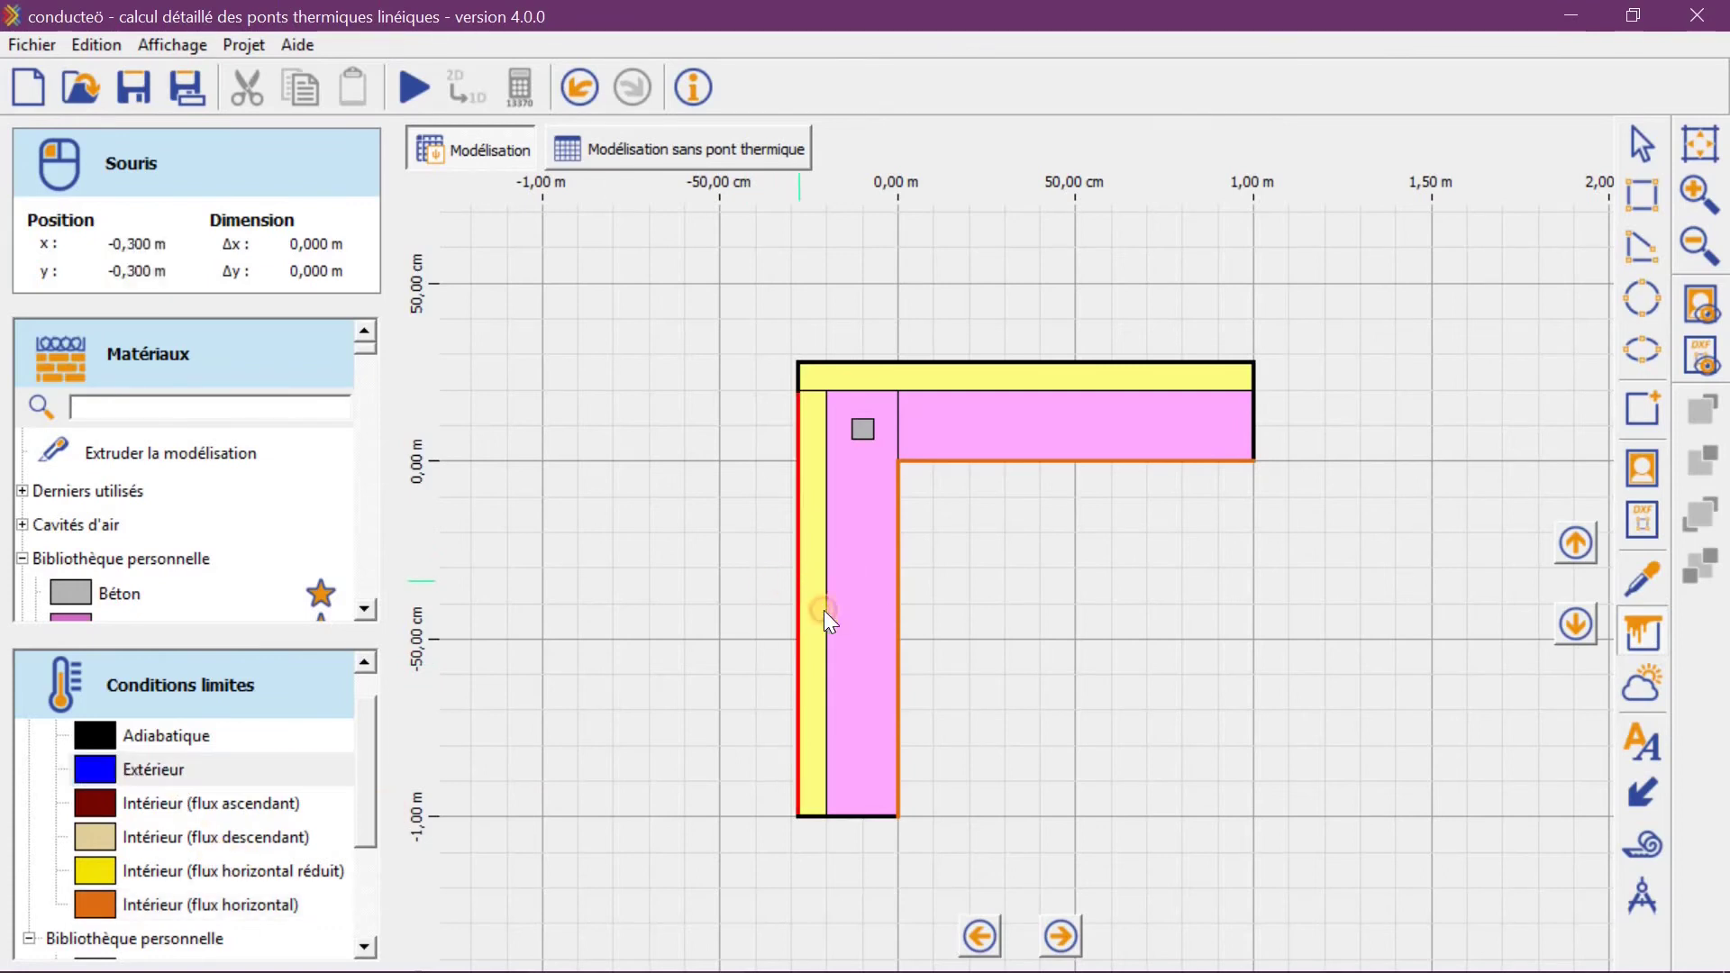
click(801, 373)
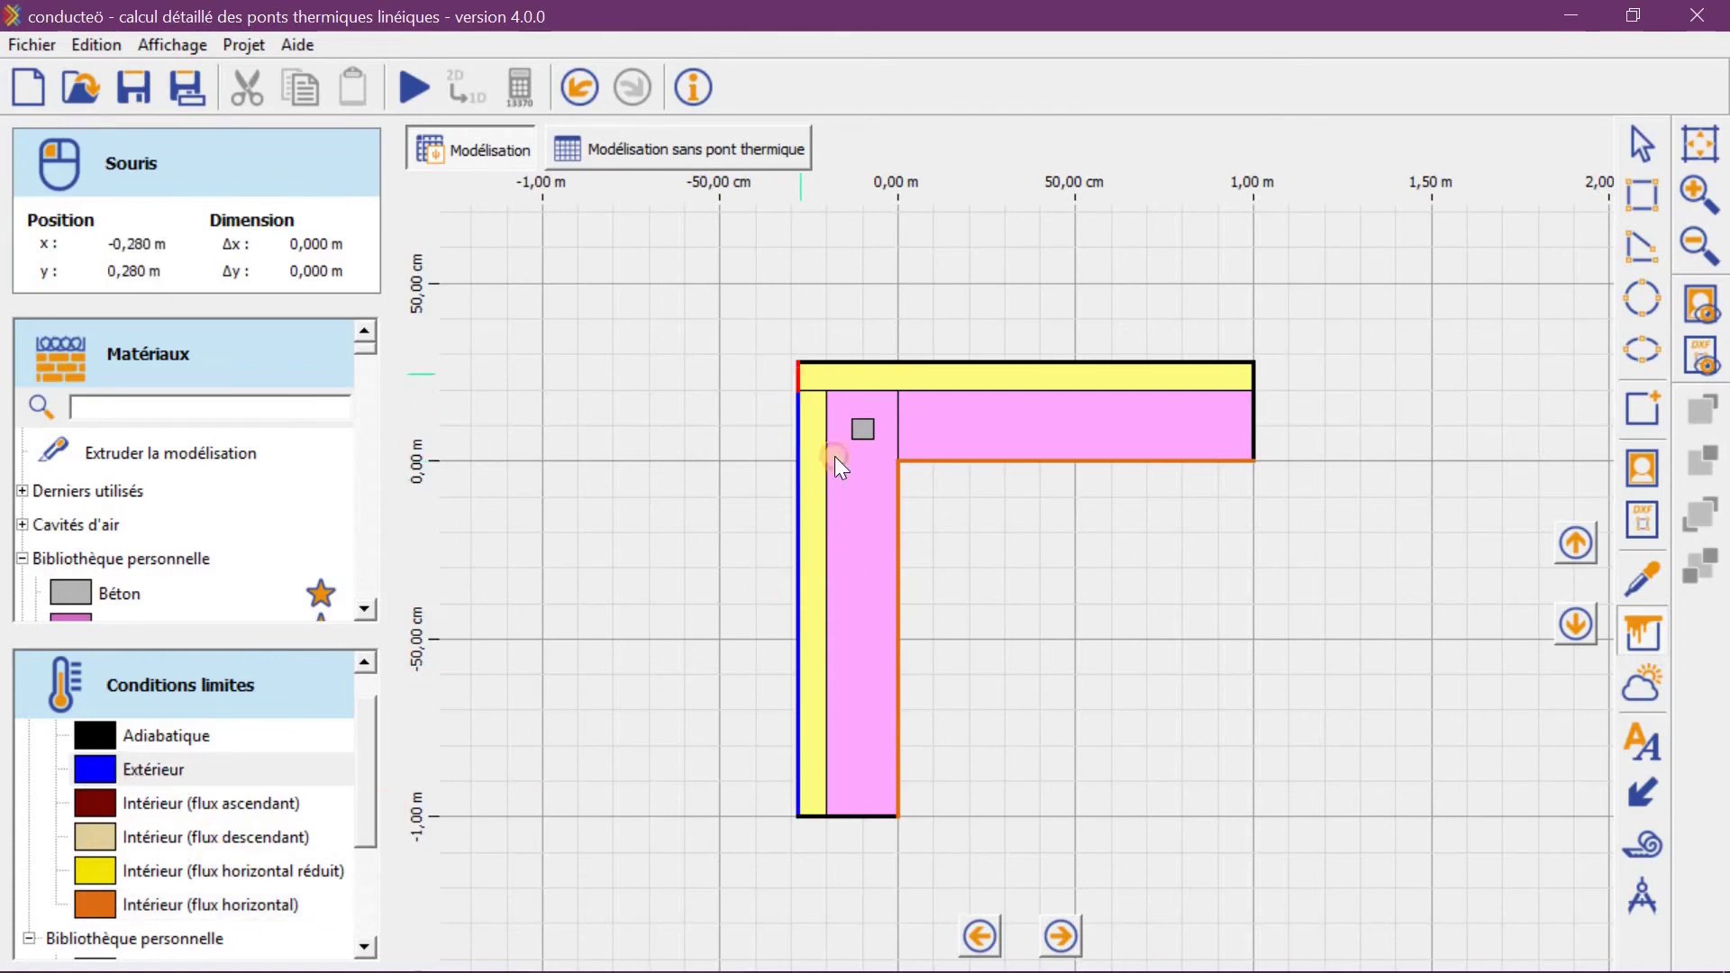
click(889, 369)
scroll(889, 370, up, 1)
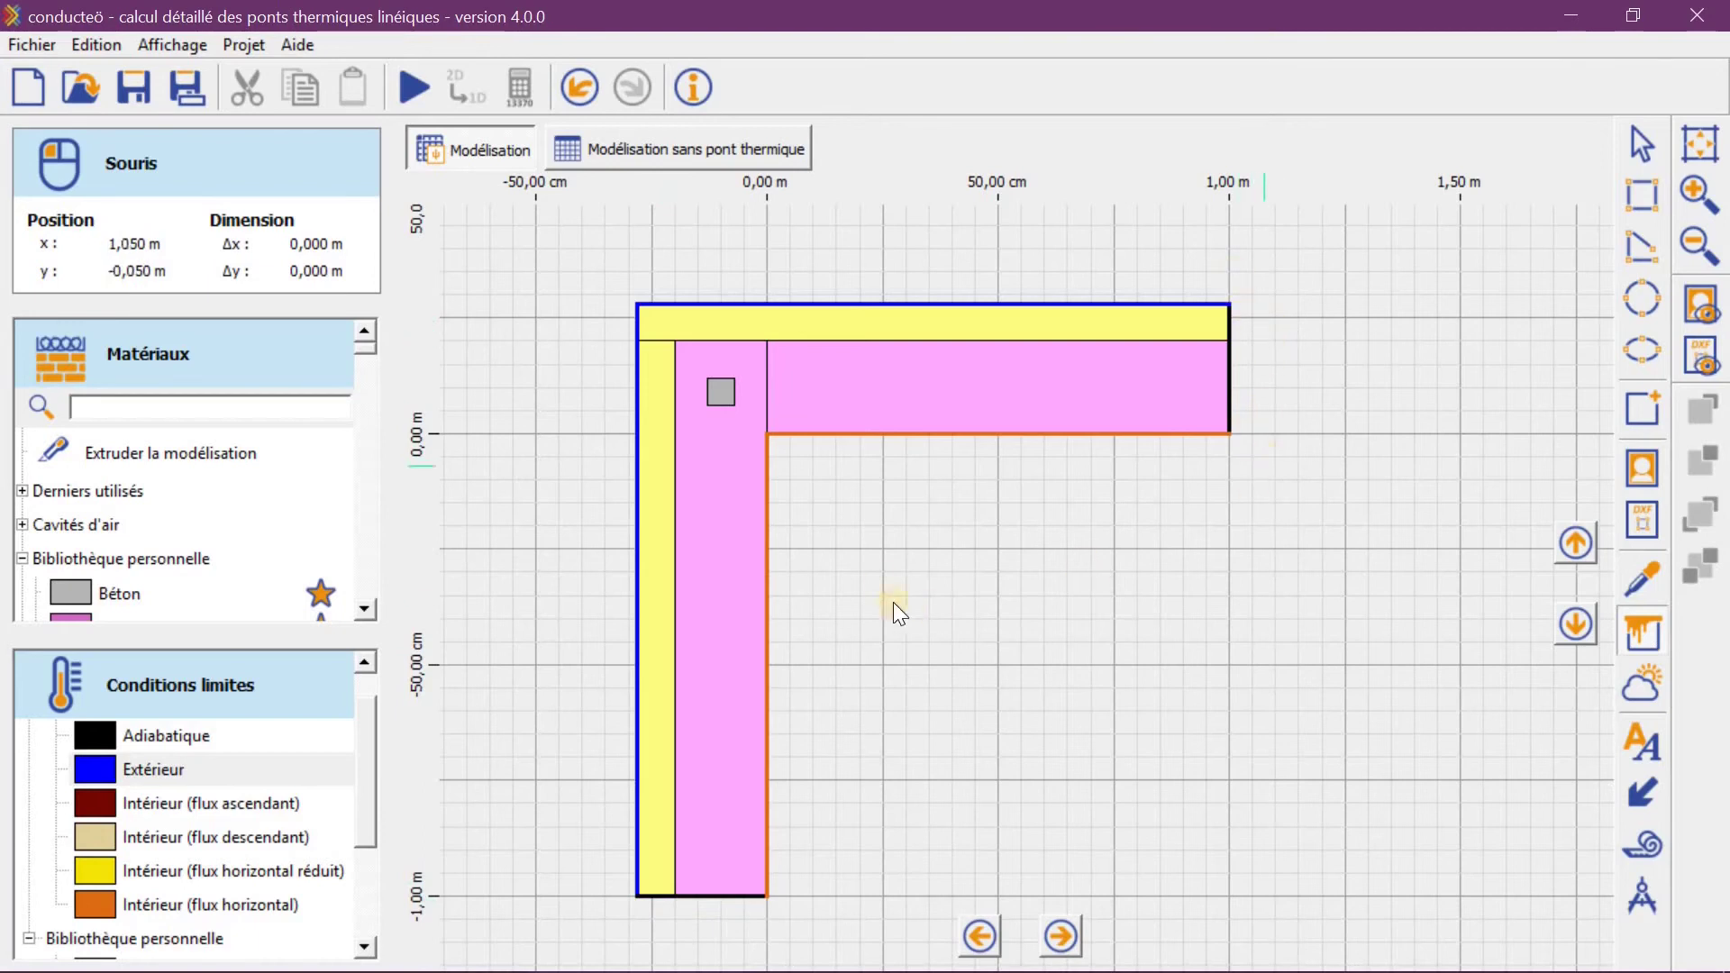
mouse_move(885, 553)
mouse_down()
mouse_move(965, 591)
mouse_move(939, 551)
mouse_up()
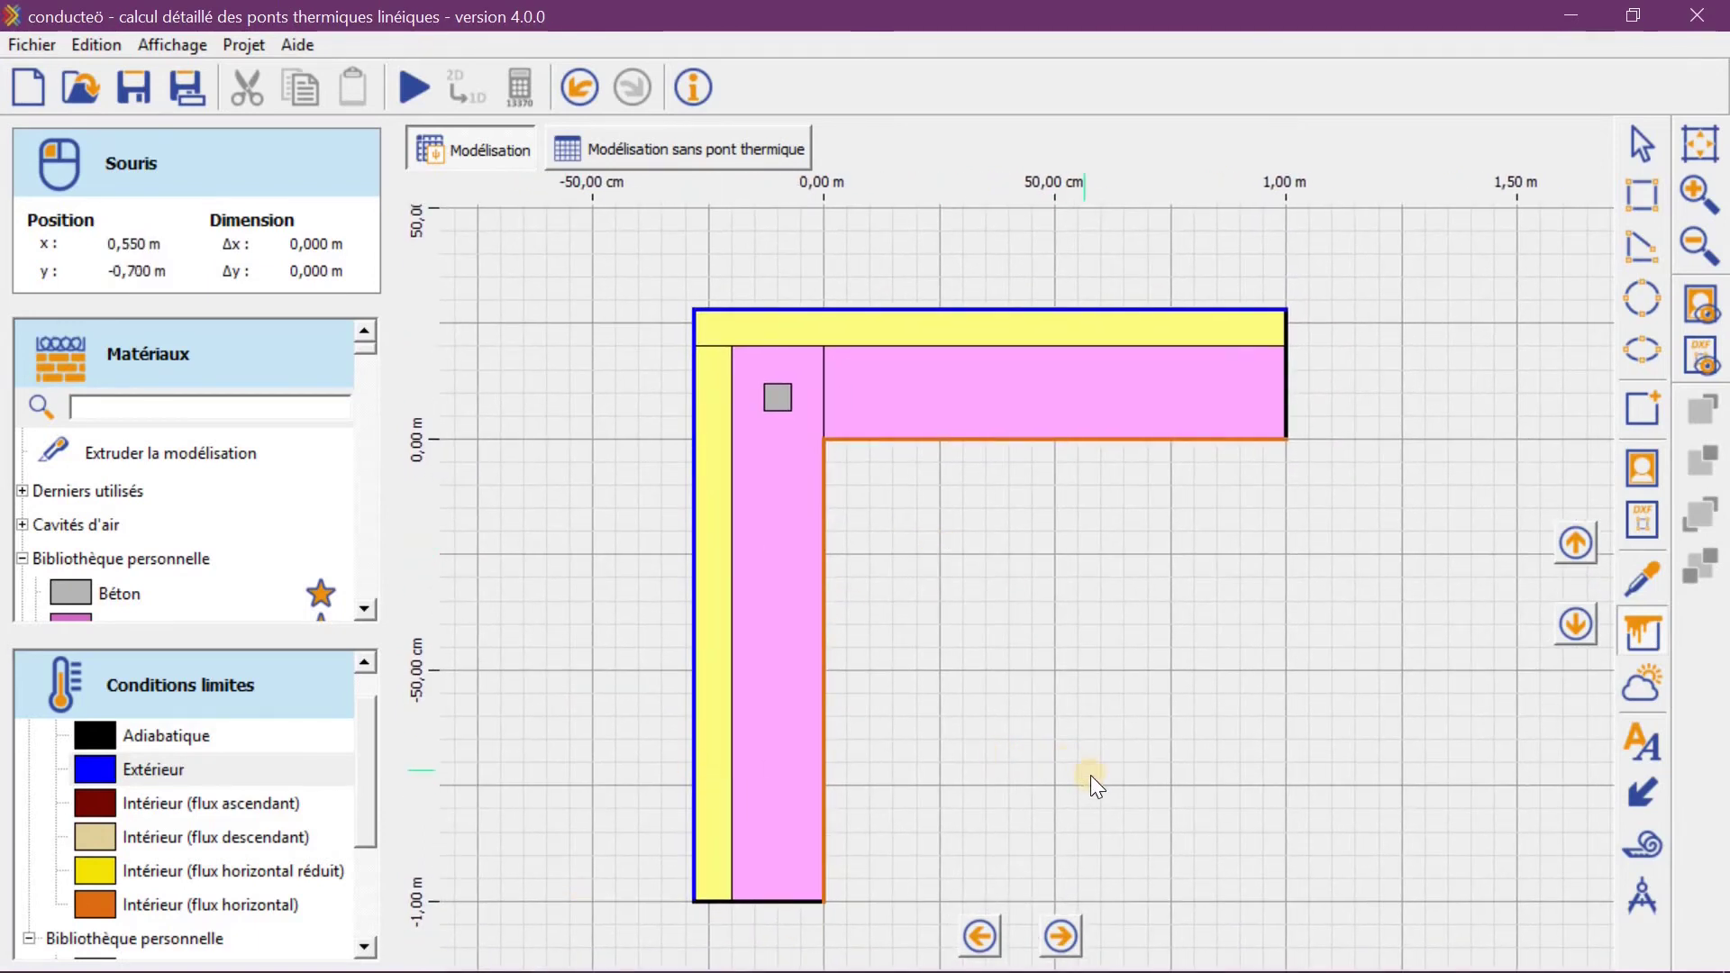
Copy the geometry into the Modélisation sans pont thermique and cut out its corner with an Extruder la modélisation rectangle about 0.30 m by 0.30 m
click(668, 155)
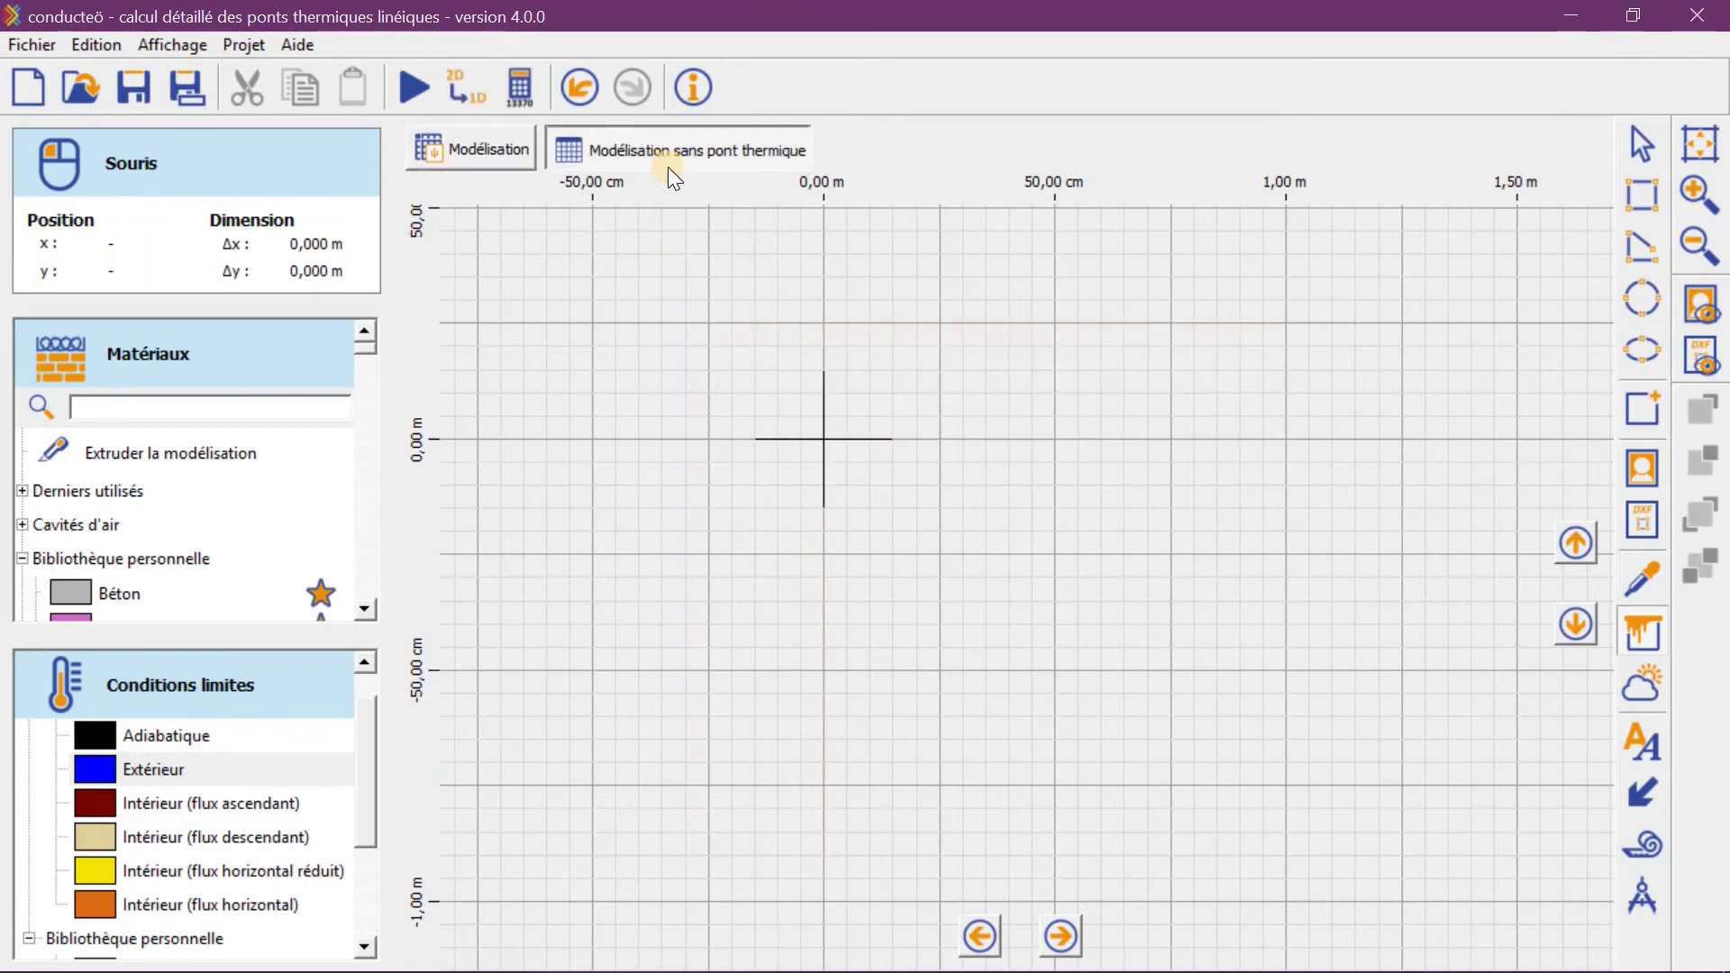
click(475, 88)
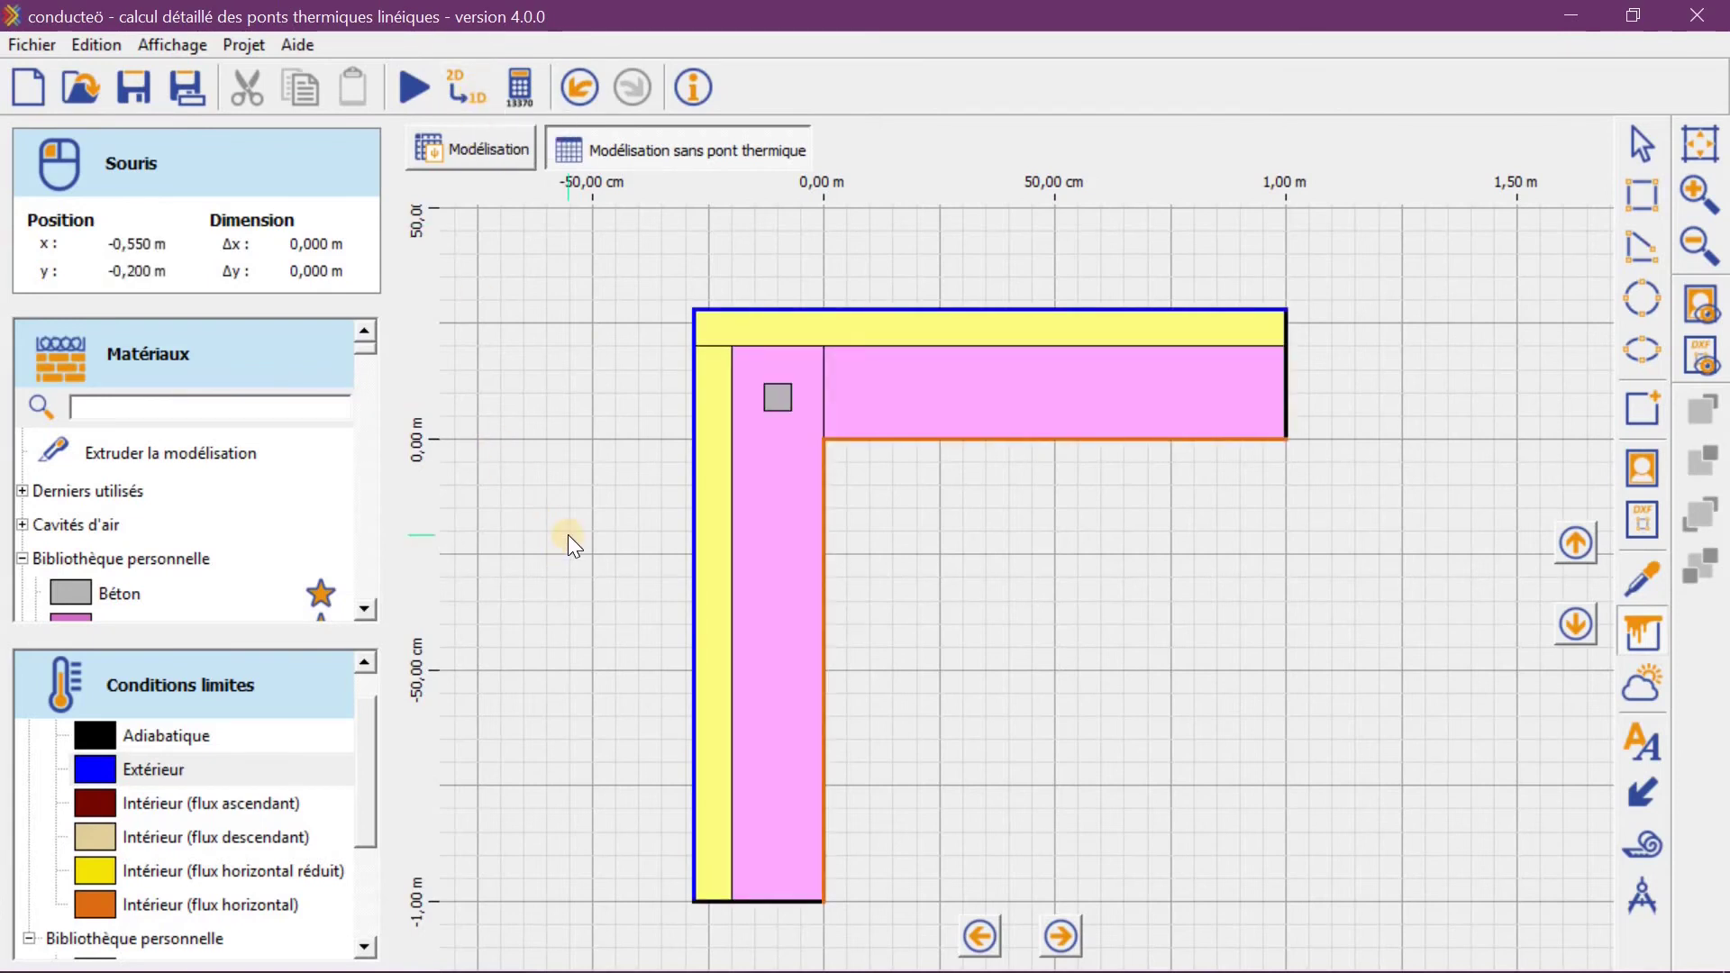
click(1628, 209)
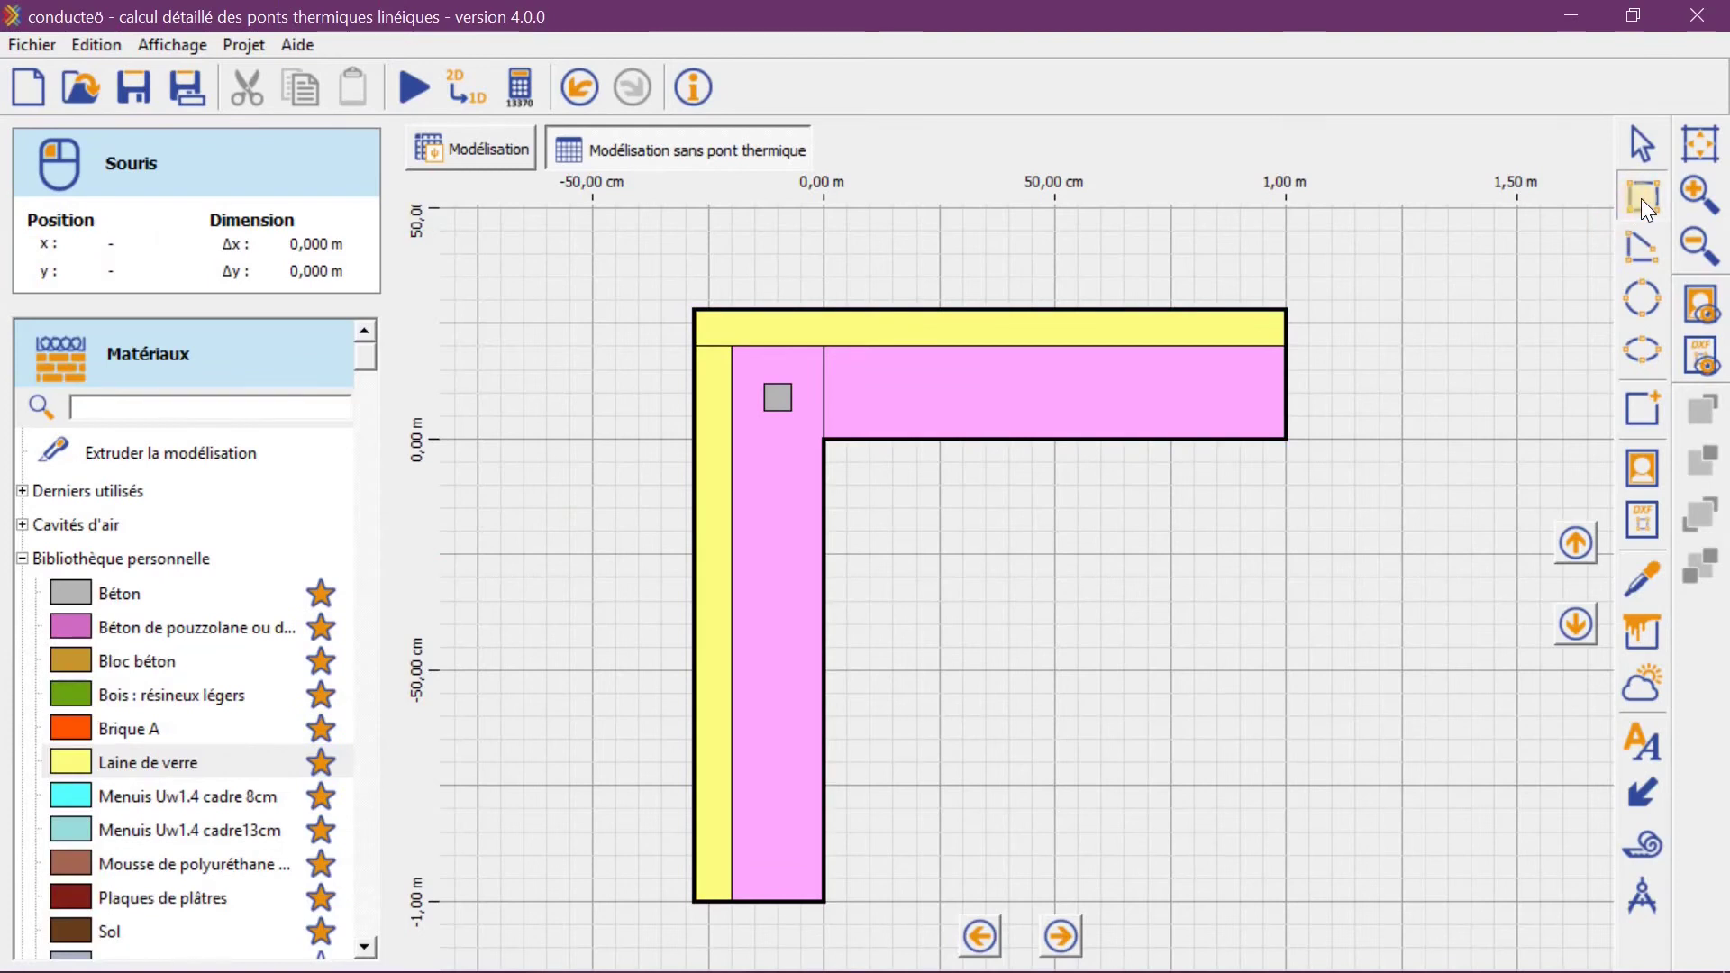
scroll(667, 294, up, 2)
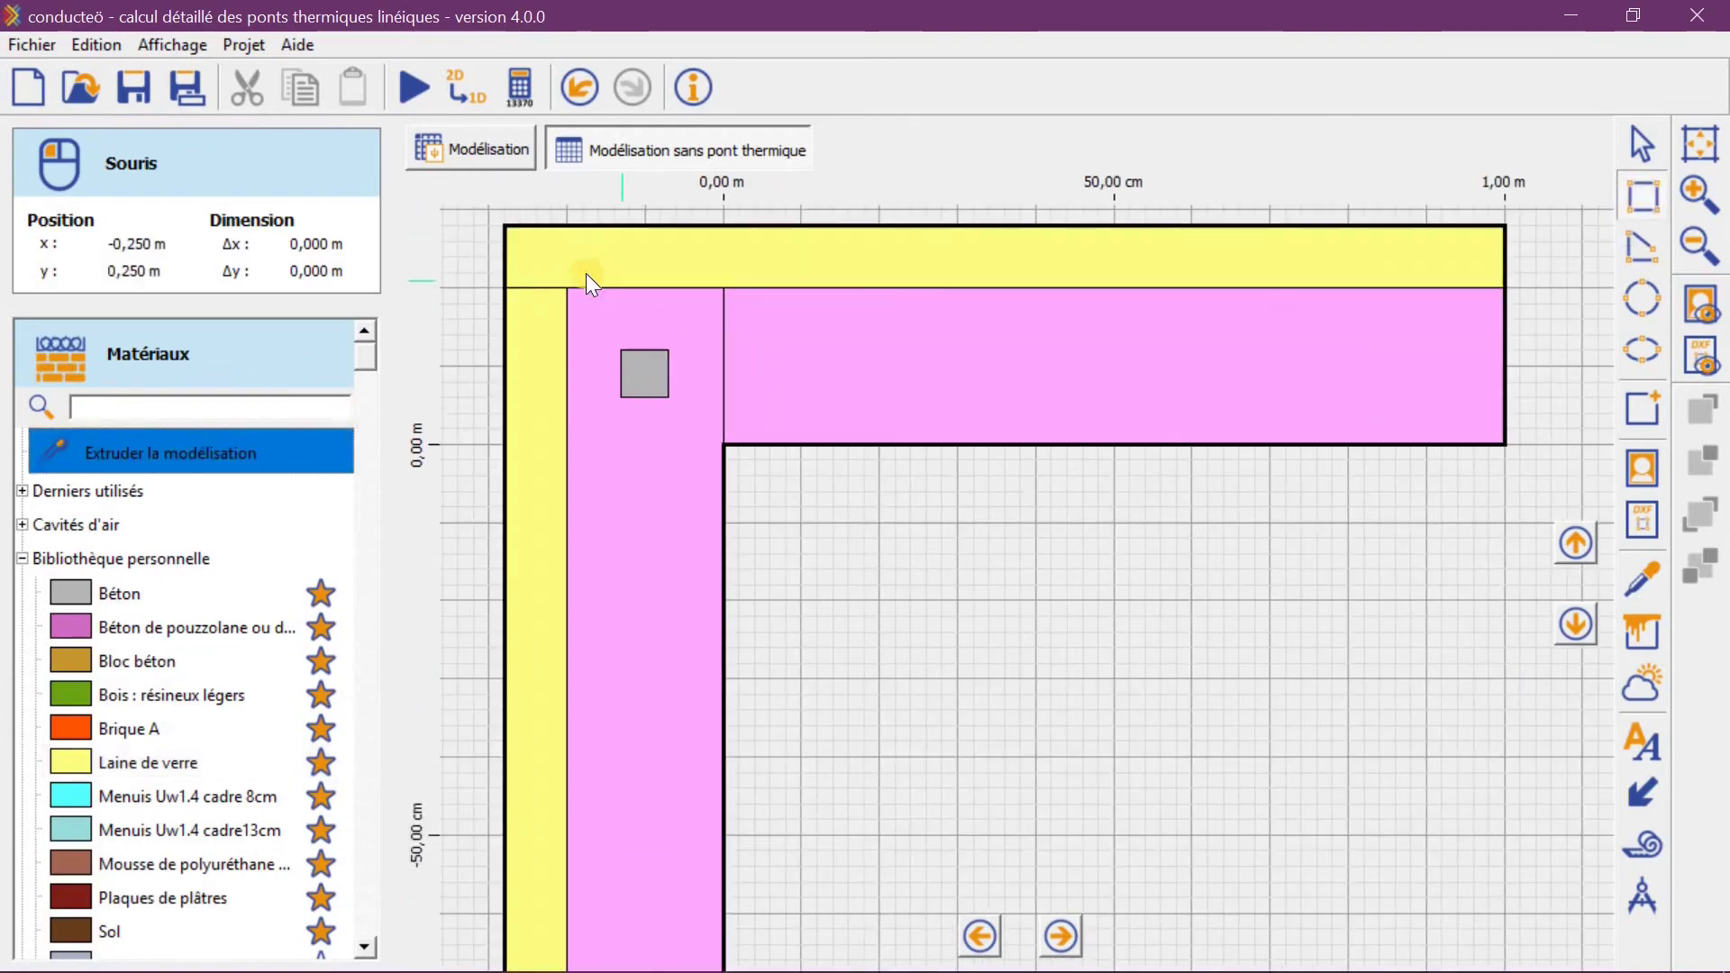
drag(490, 214, 710, 438)
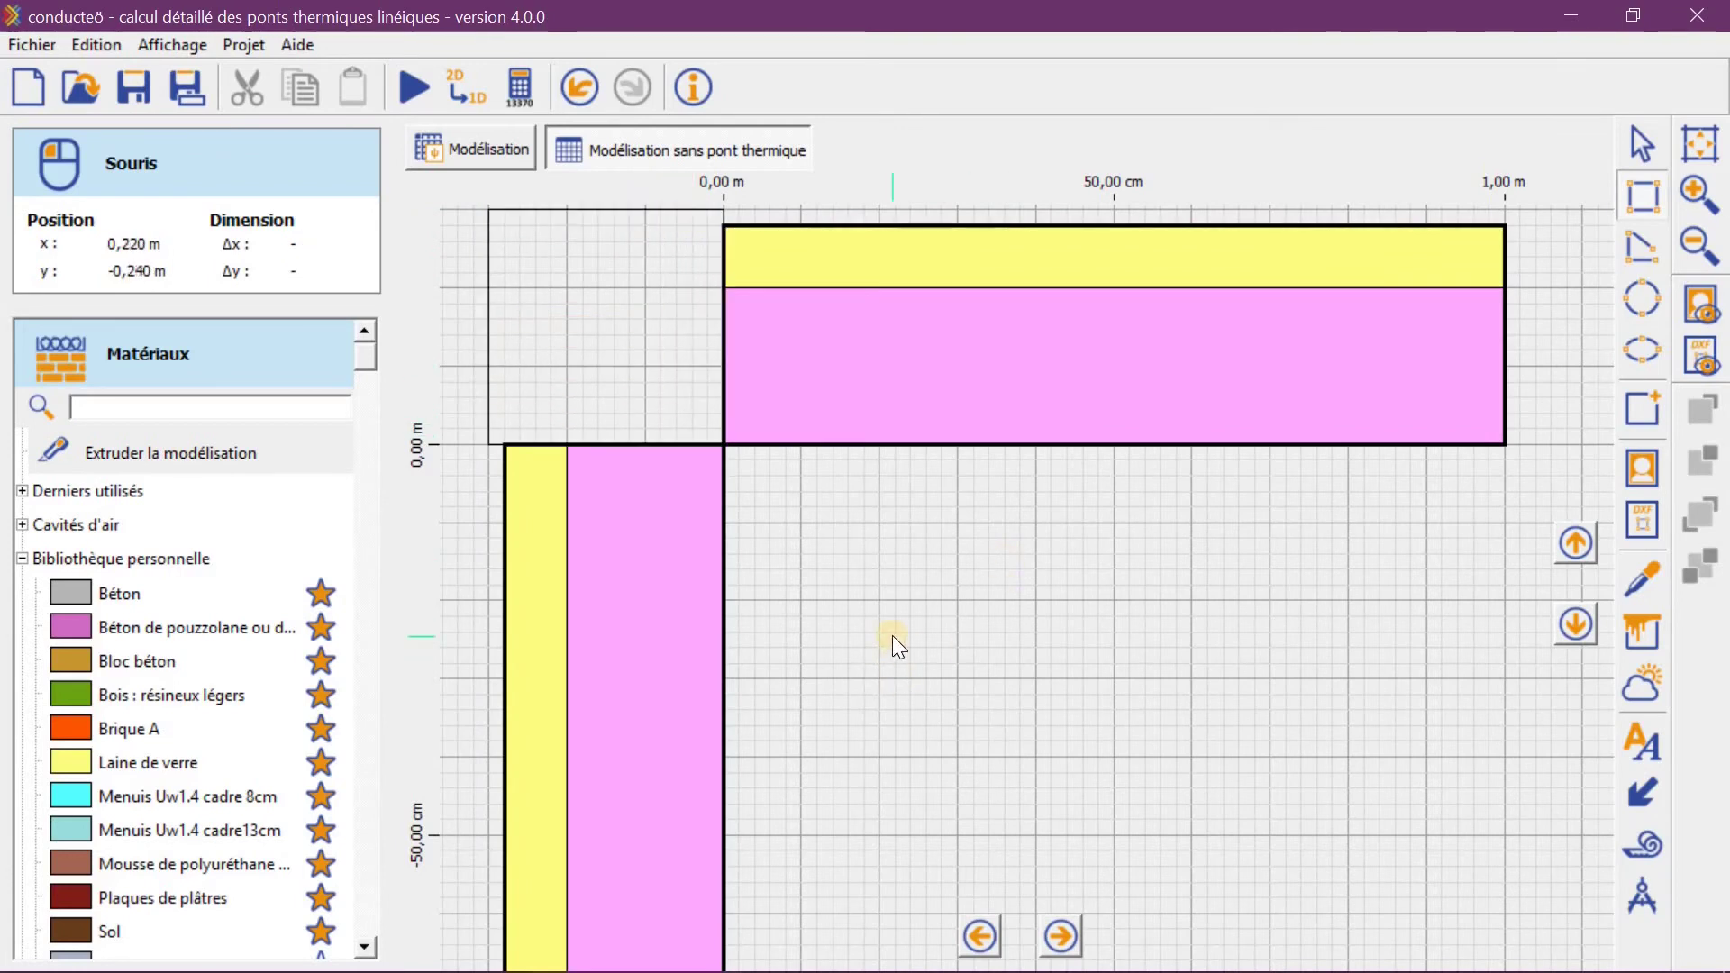
scroll(892, 635, down, 2)
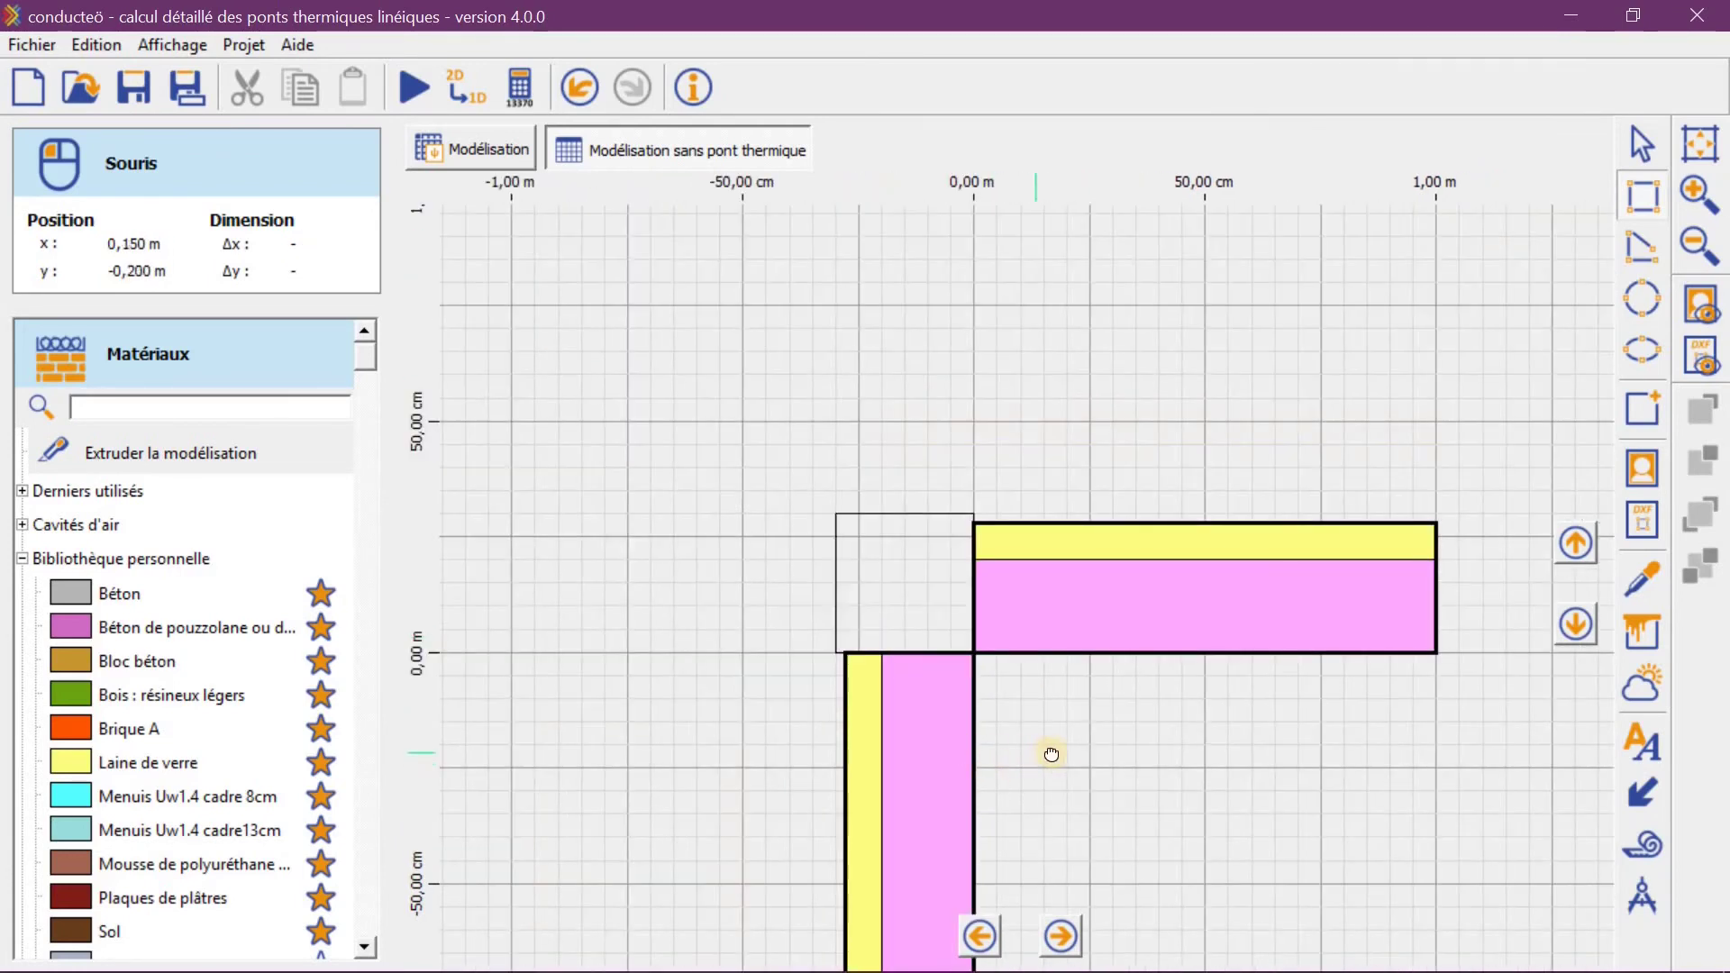
drag(1051, 754, 915, 505)
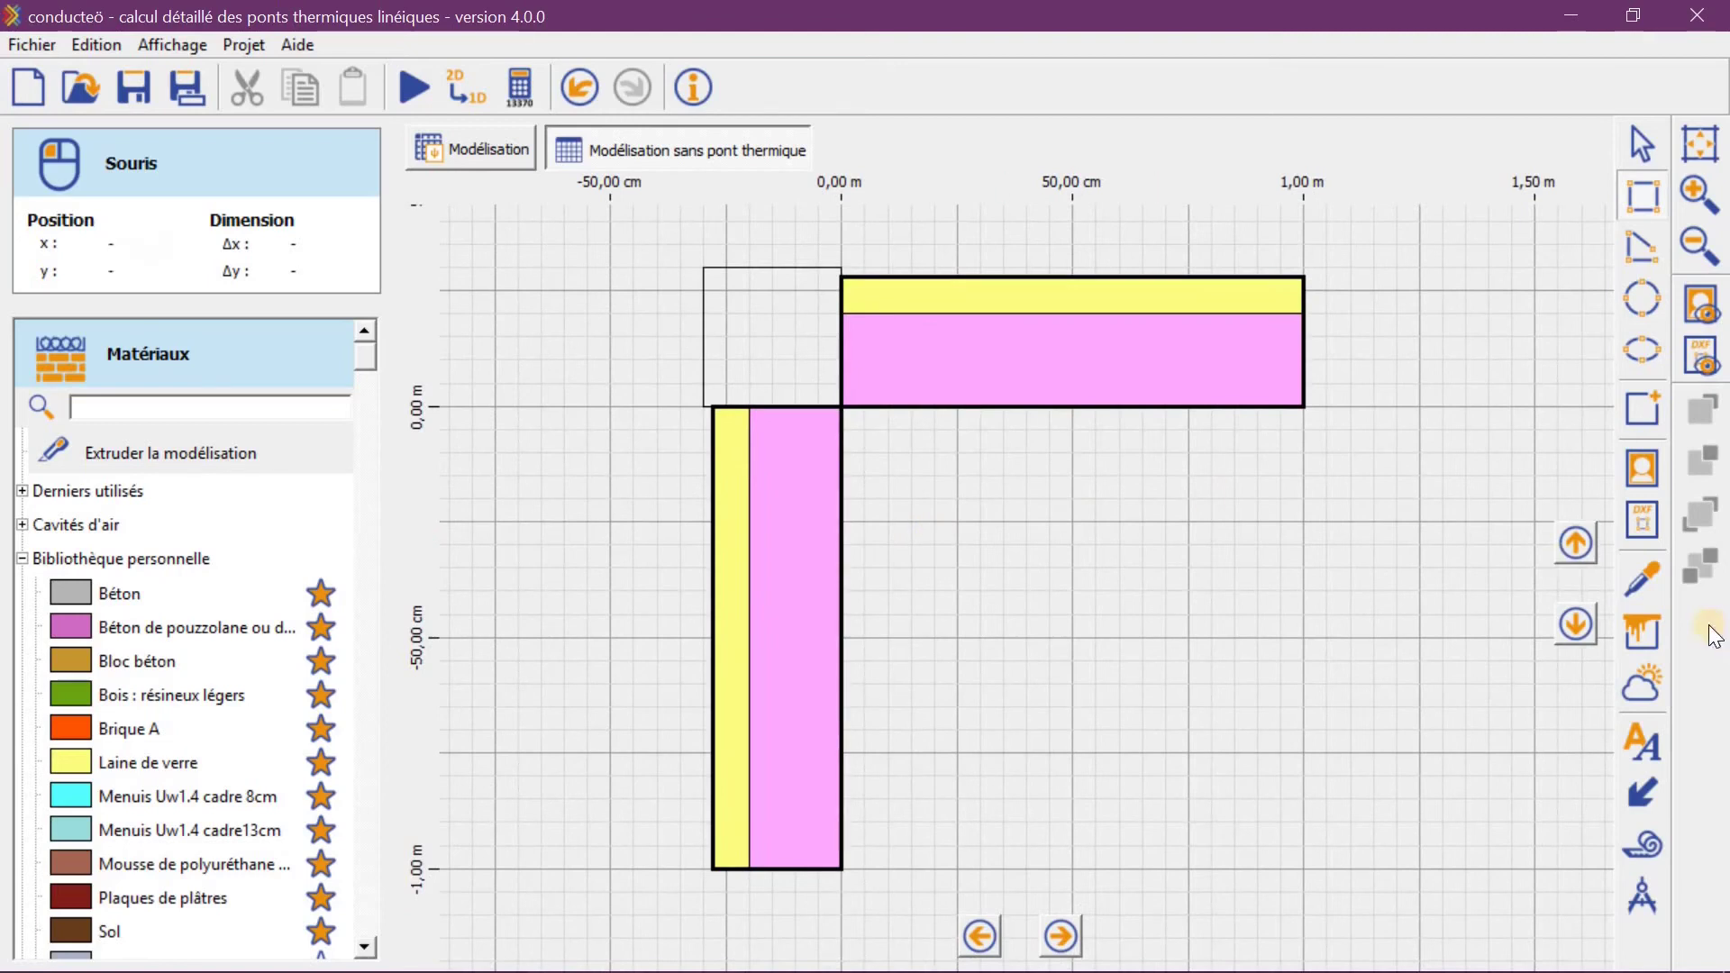
Check the boundary conditions on the two separated walls and run the thermal bridge calculation
click(1640, 630)
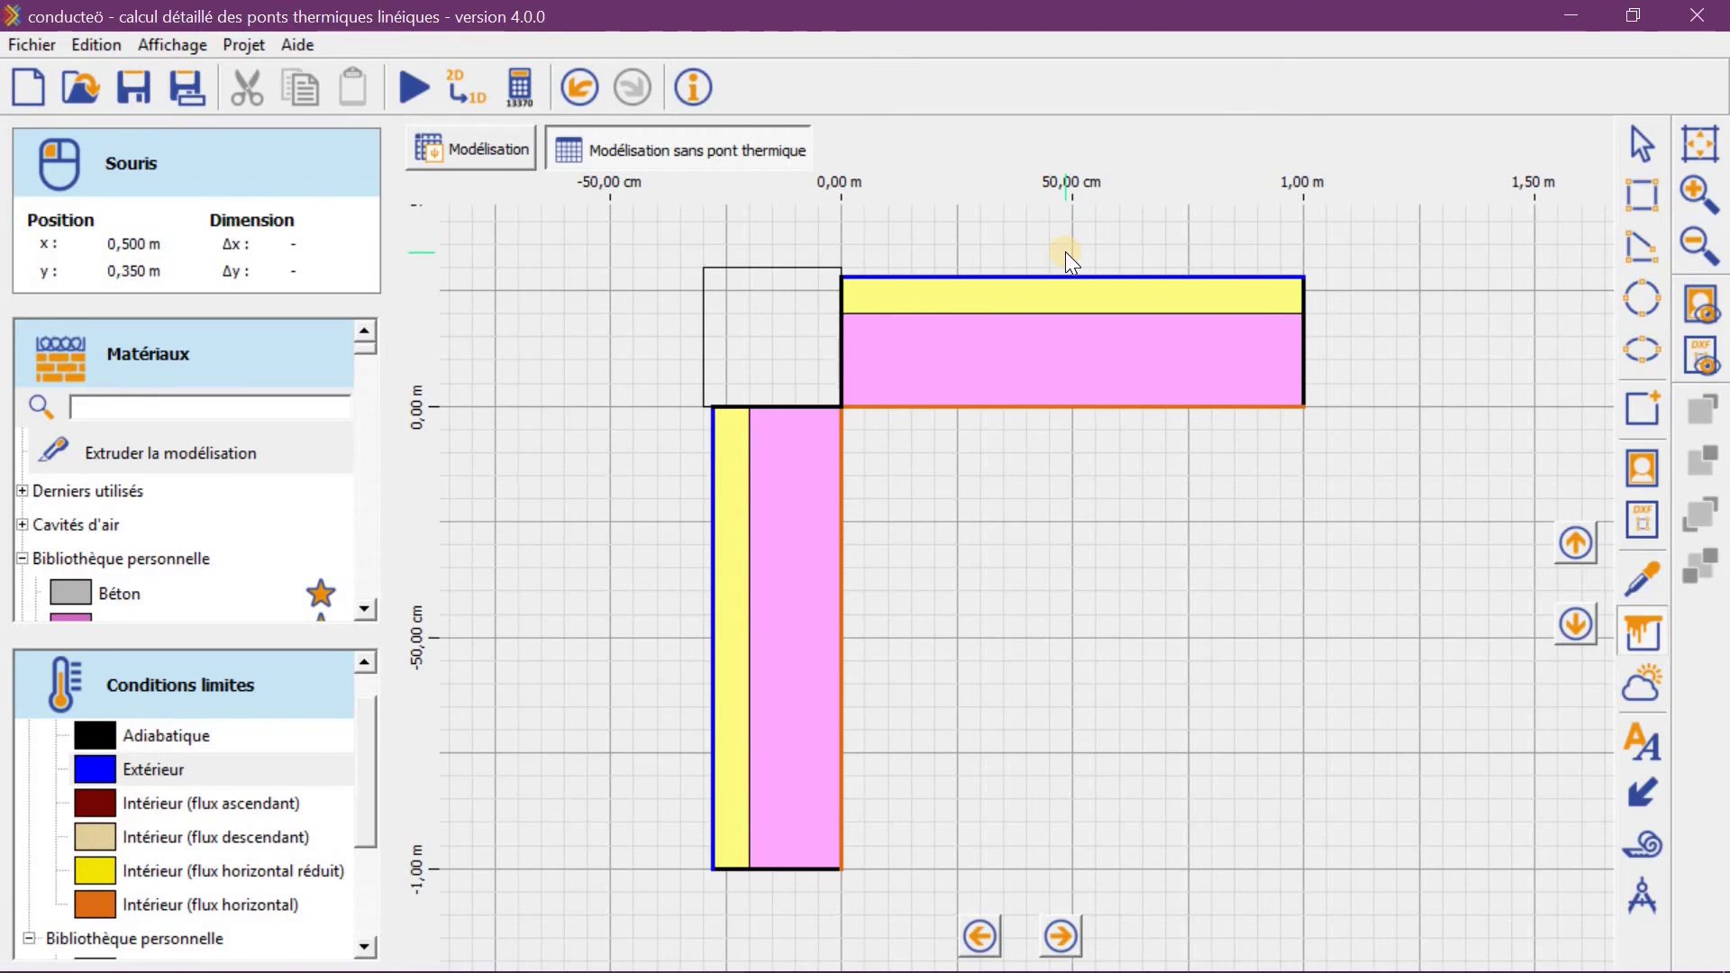
click(410, 87)
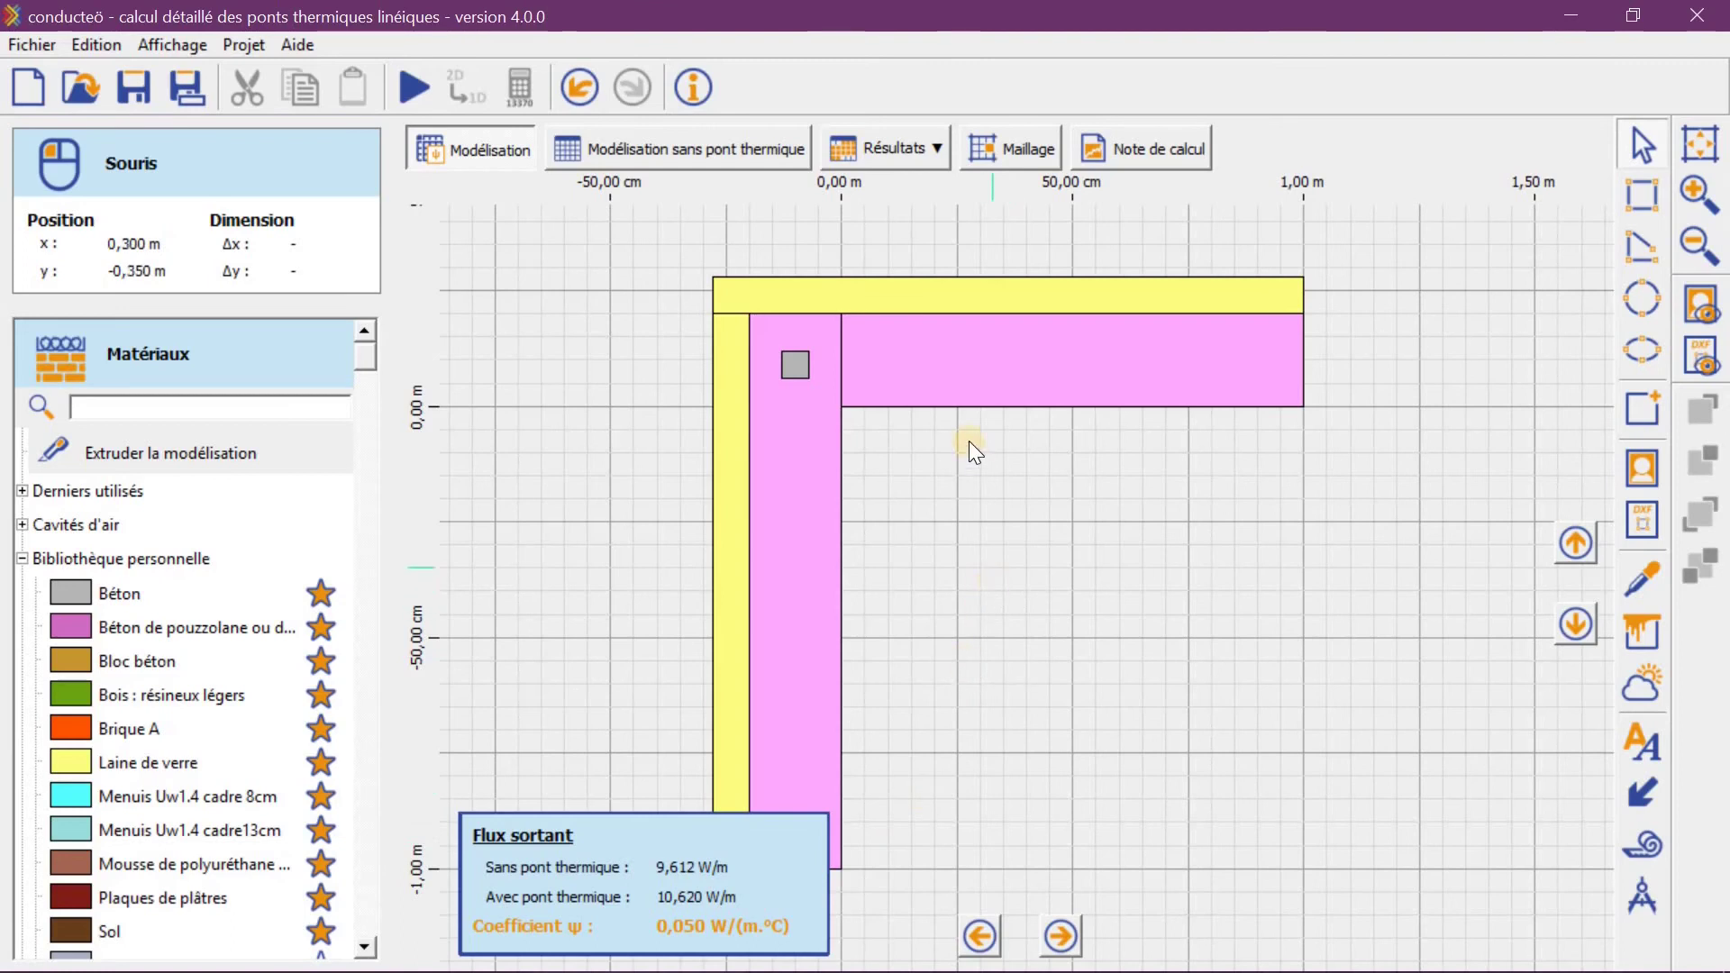
Change the material of the horizontal and vertical Lambda 0,1 walls to Bloc béton with λ=1 W/(m.°C)
scroll(970, 443, down, 4)
scroll(1001, 514, up, 2)
scroll(1077, 459, up, 1)
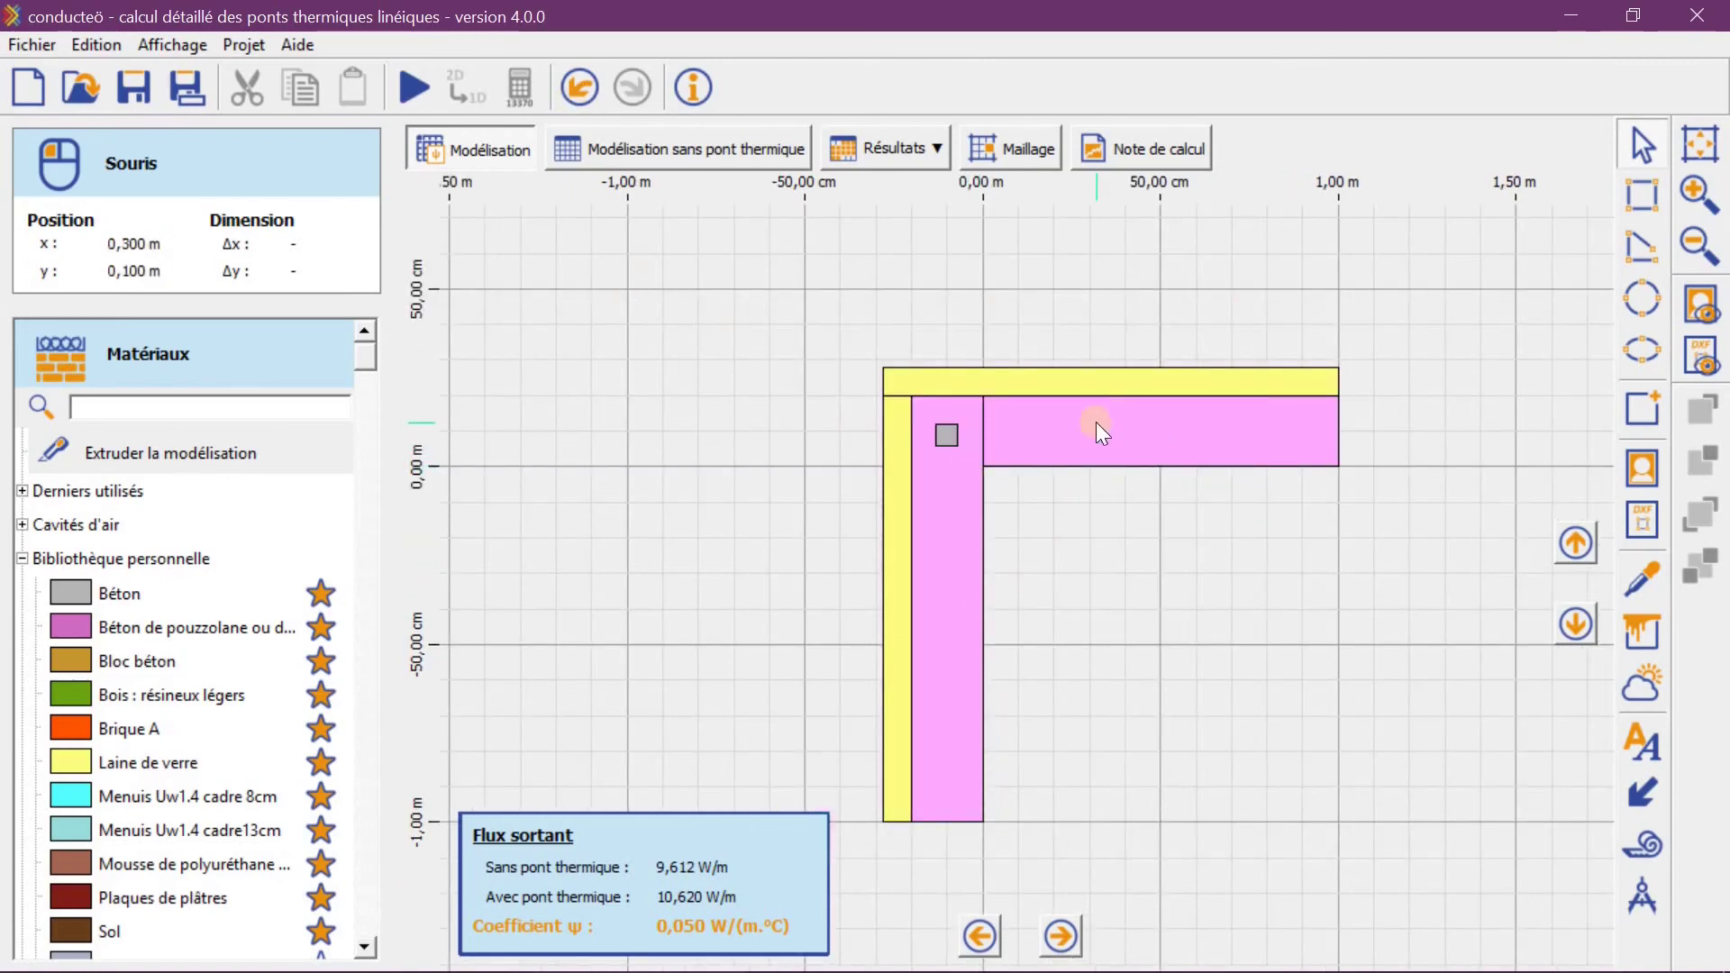
click(1096, 421)
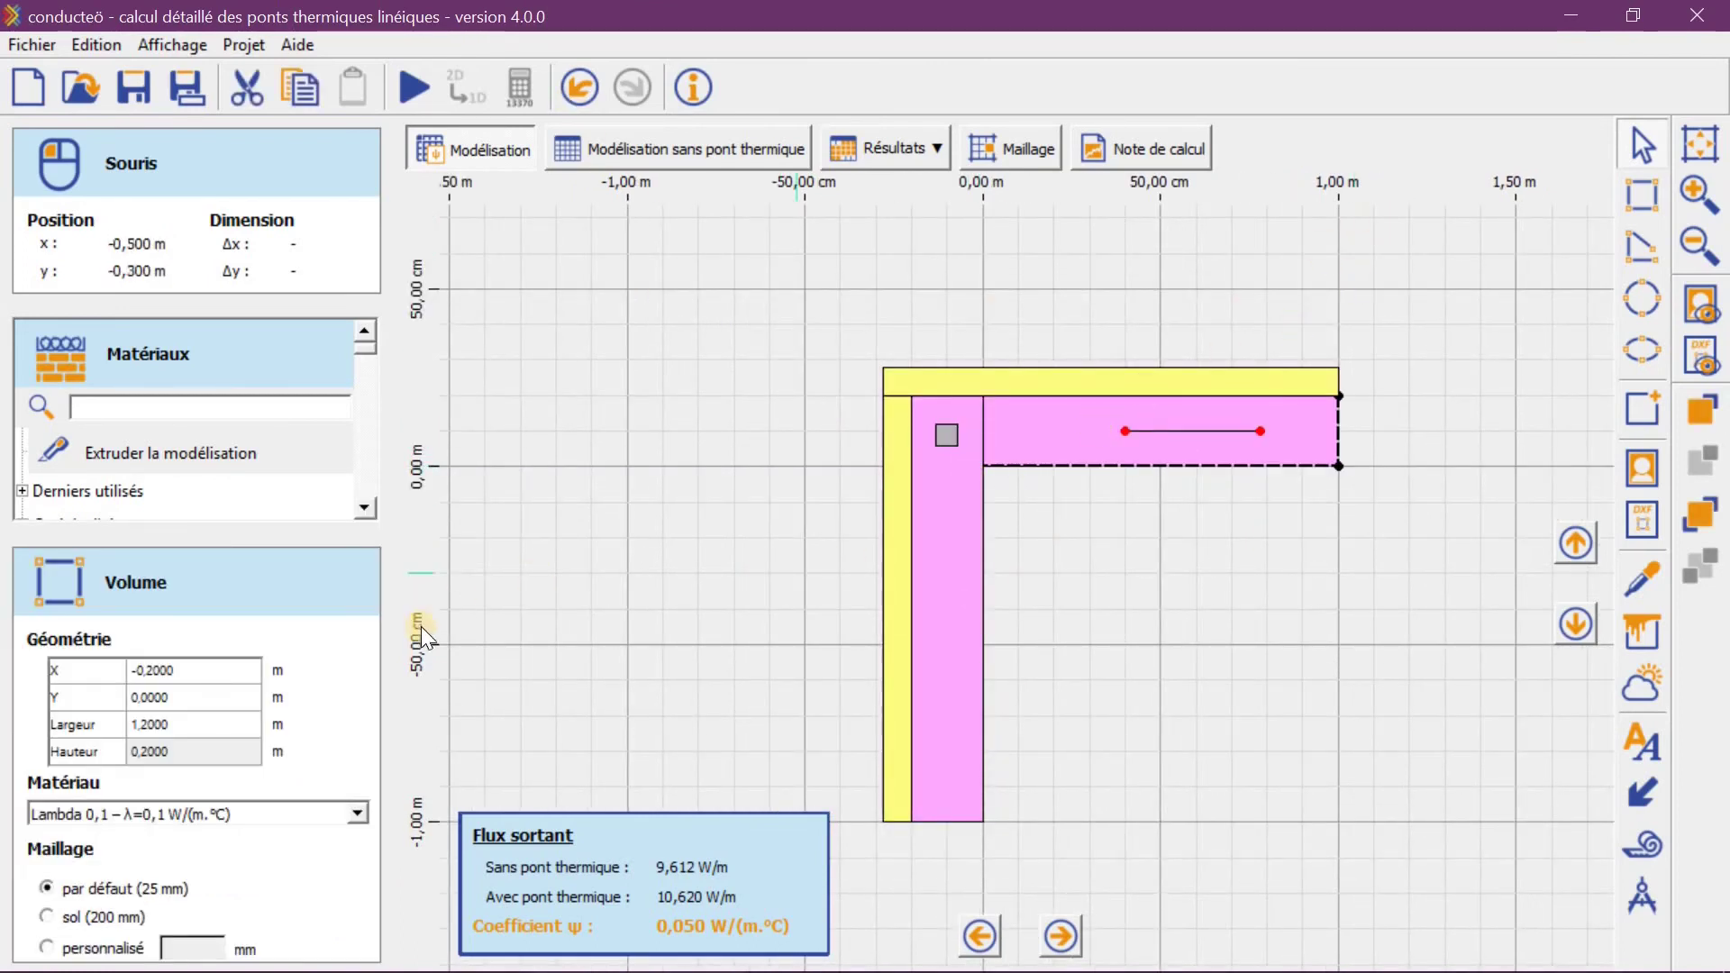
click(153, 816)
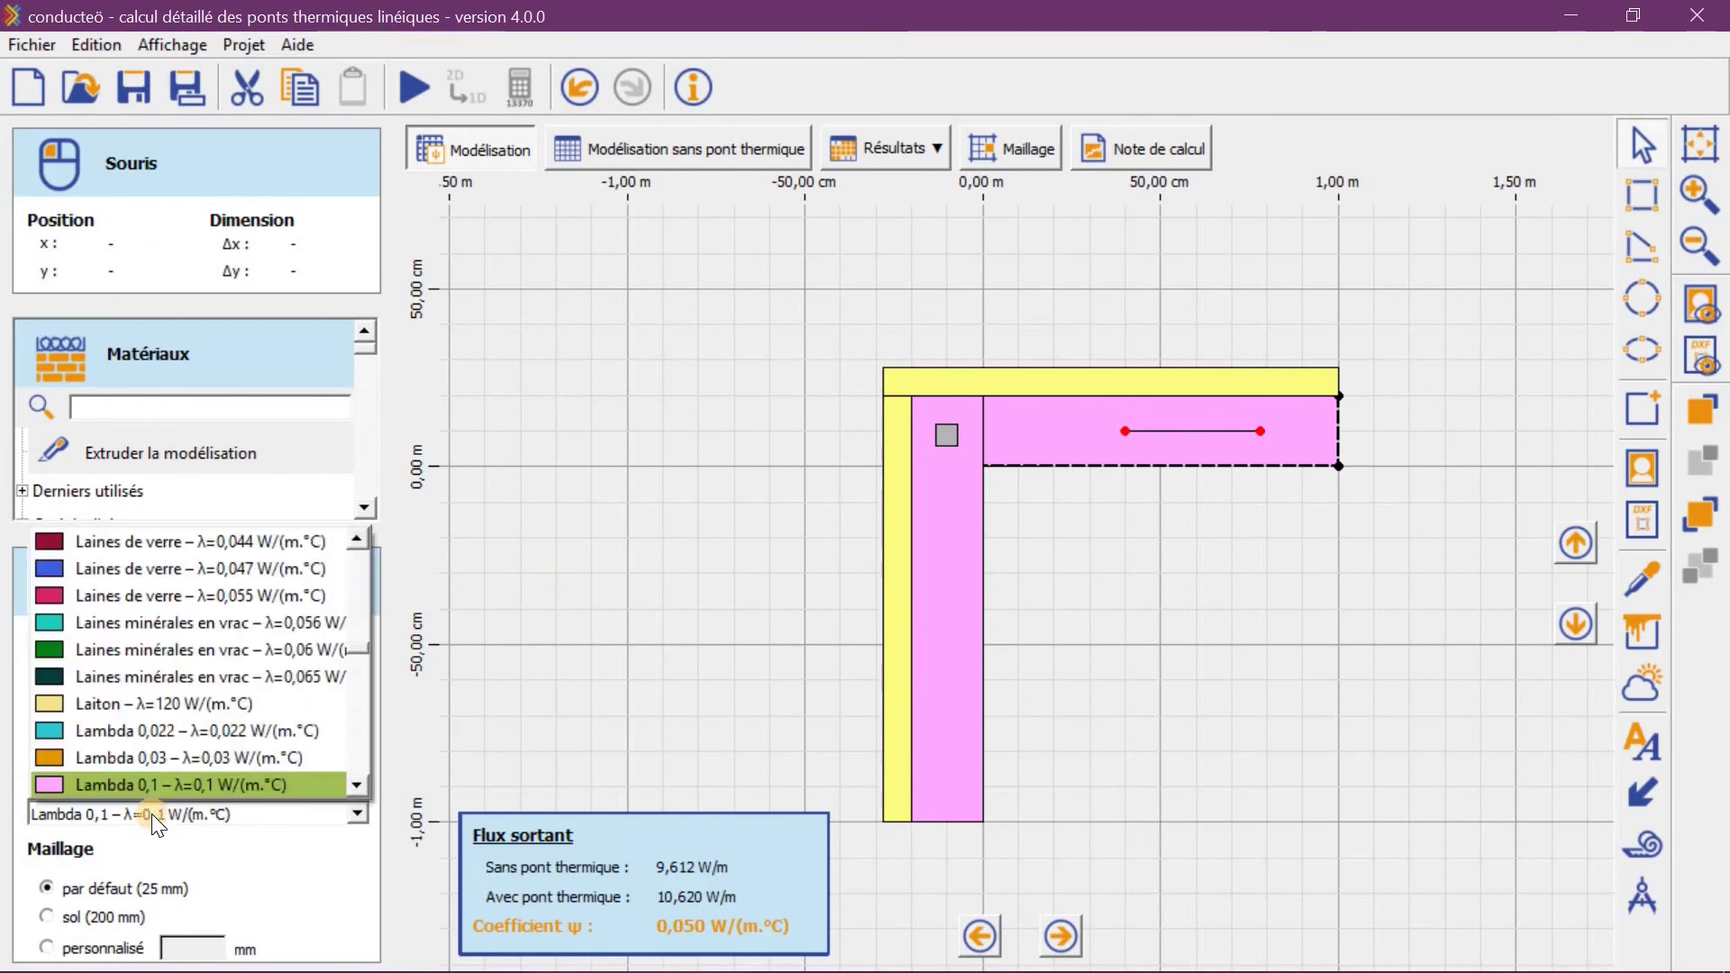
scroll(240, 680, down, 3)
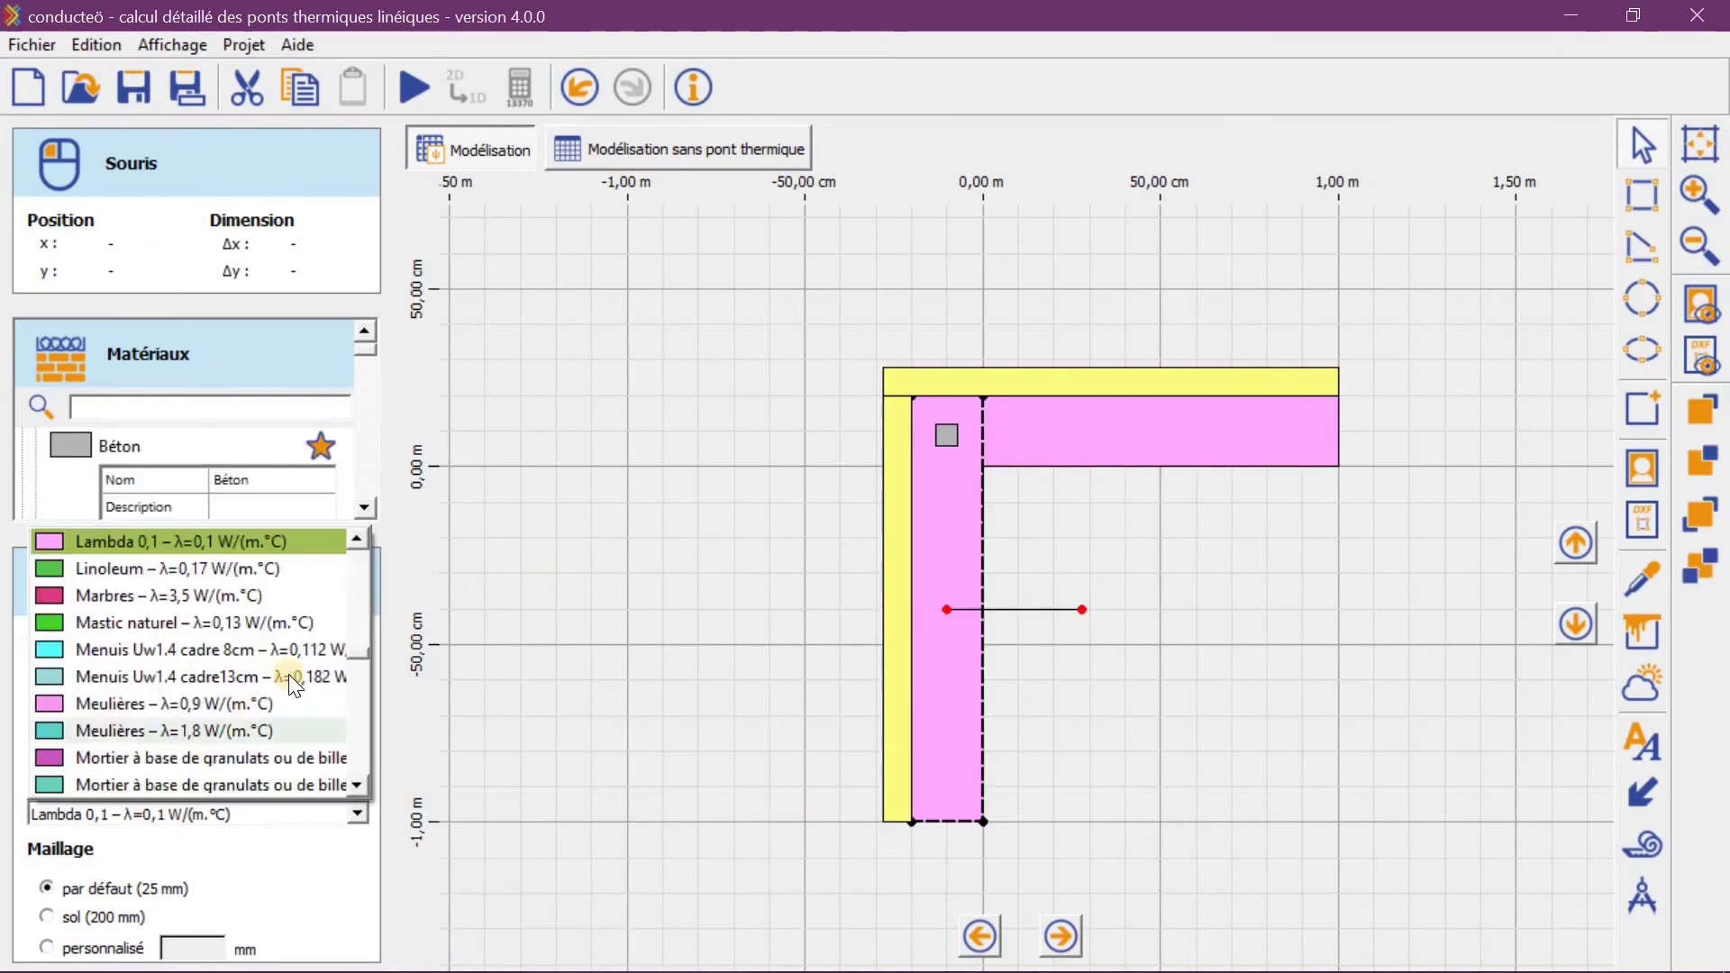
scroll(360, 649, up, 3)
drag(354, 630, 349, 608)
scroll(349, 608, up, 3)
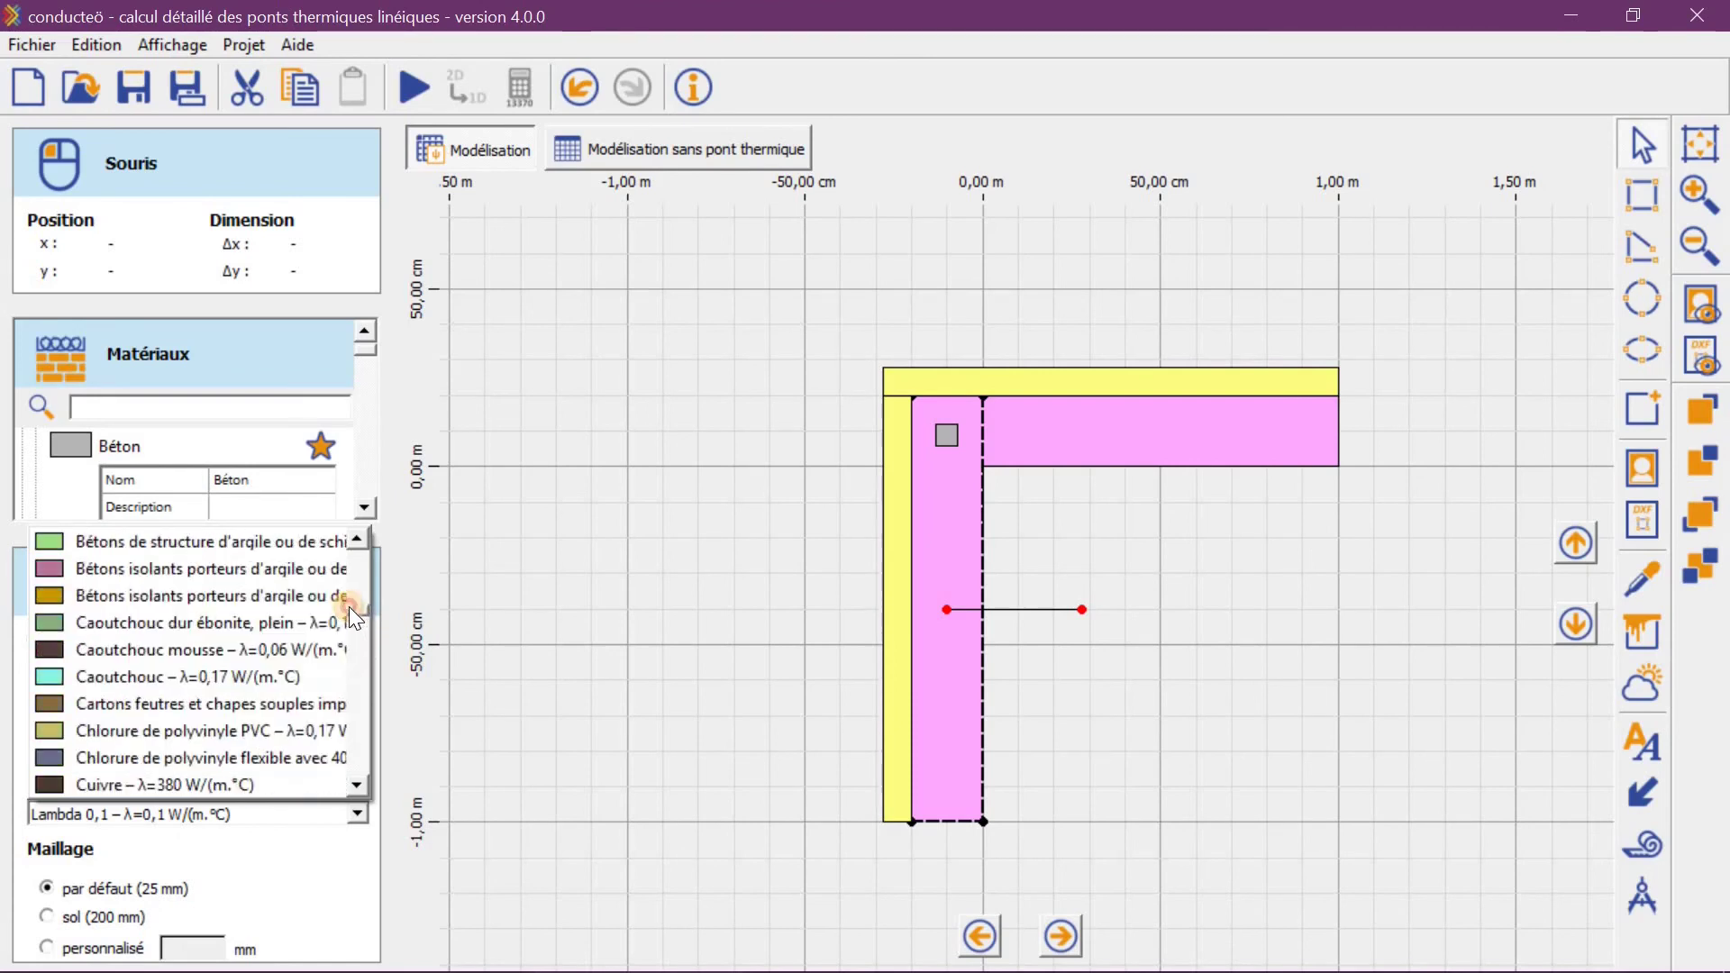
click(349, 608)
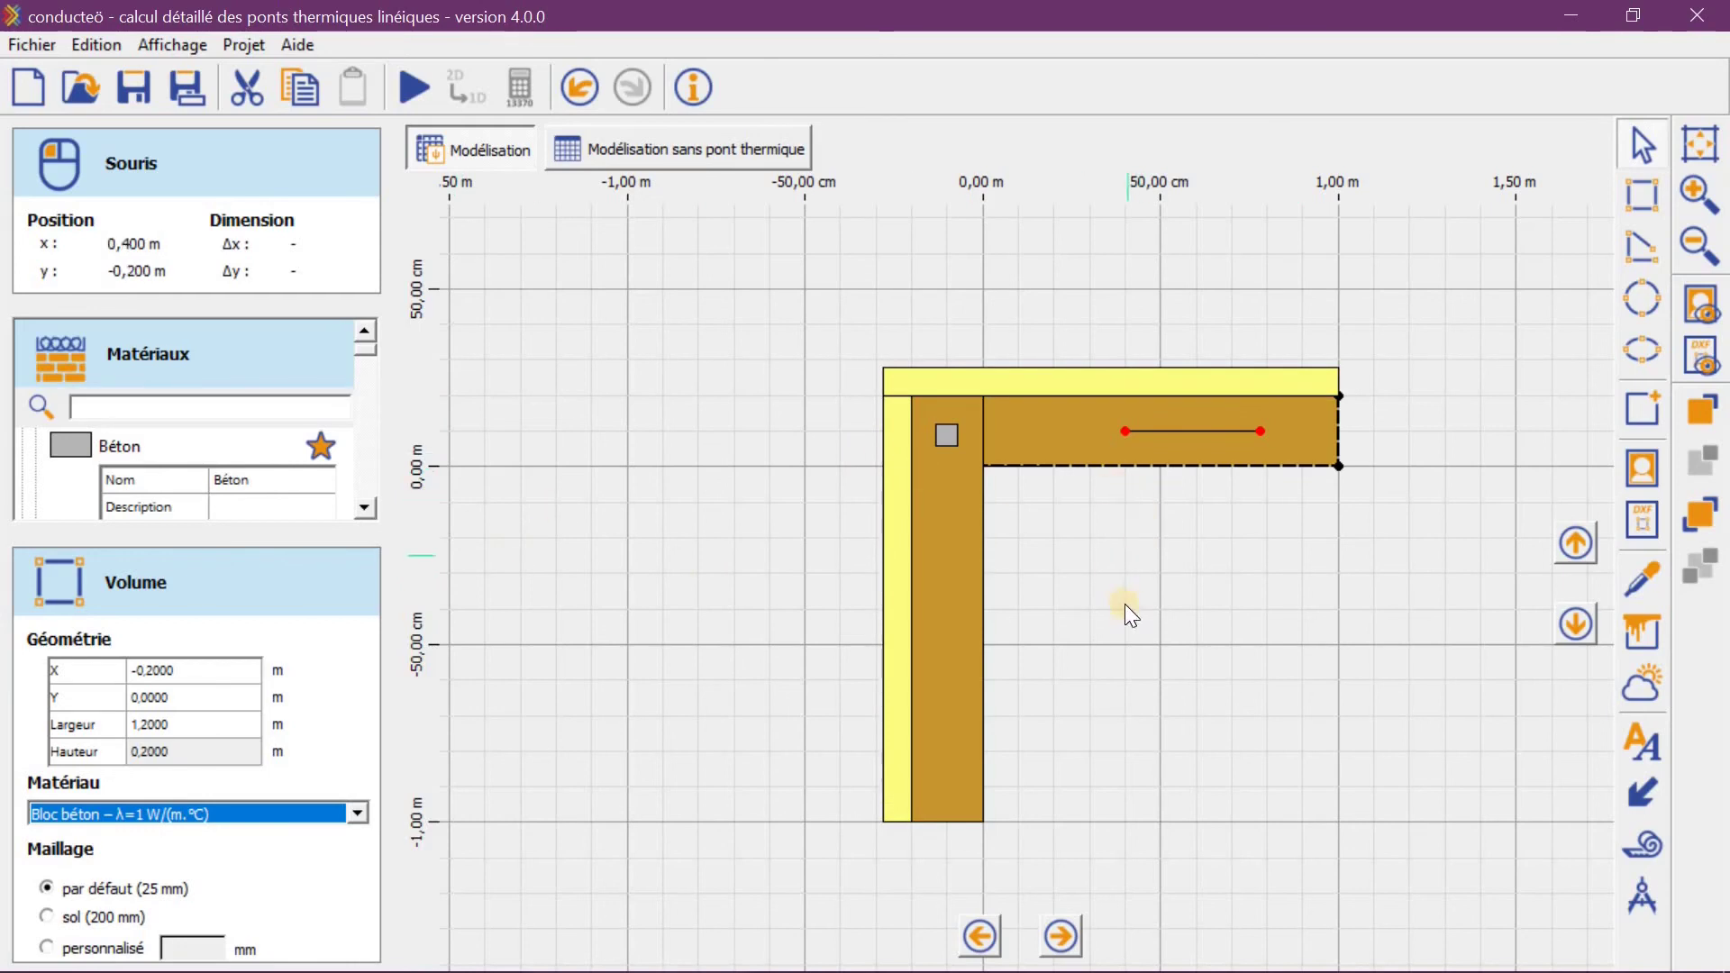
Check the boundary conditions of the Bloc béton model and copy it into the Modélisation sans pont thermique, replacing the earlier version
click(1640, 633)
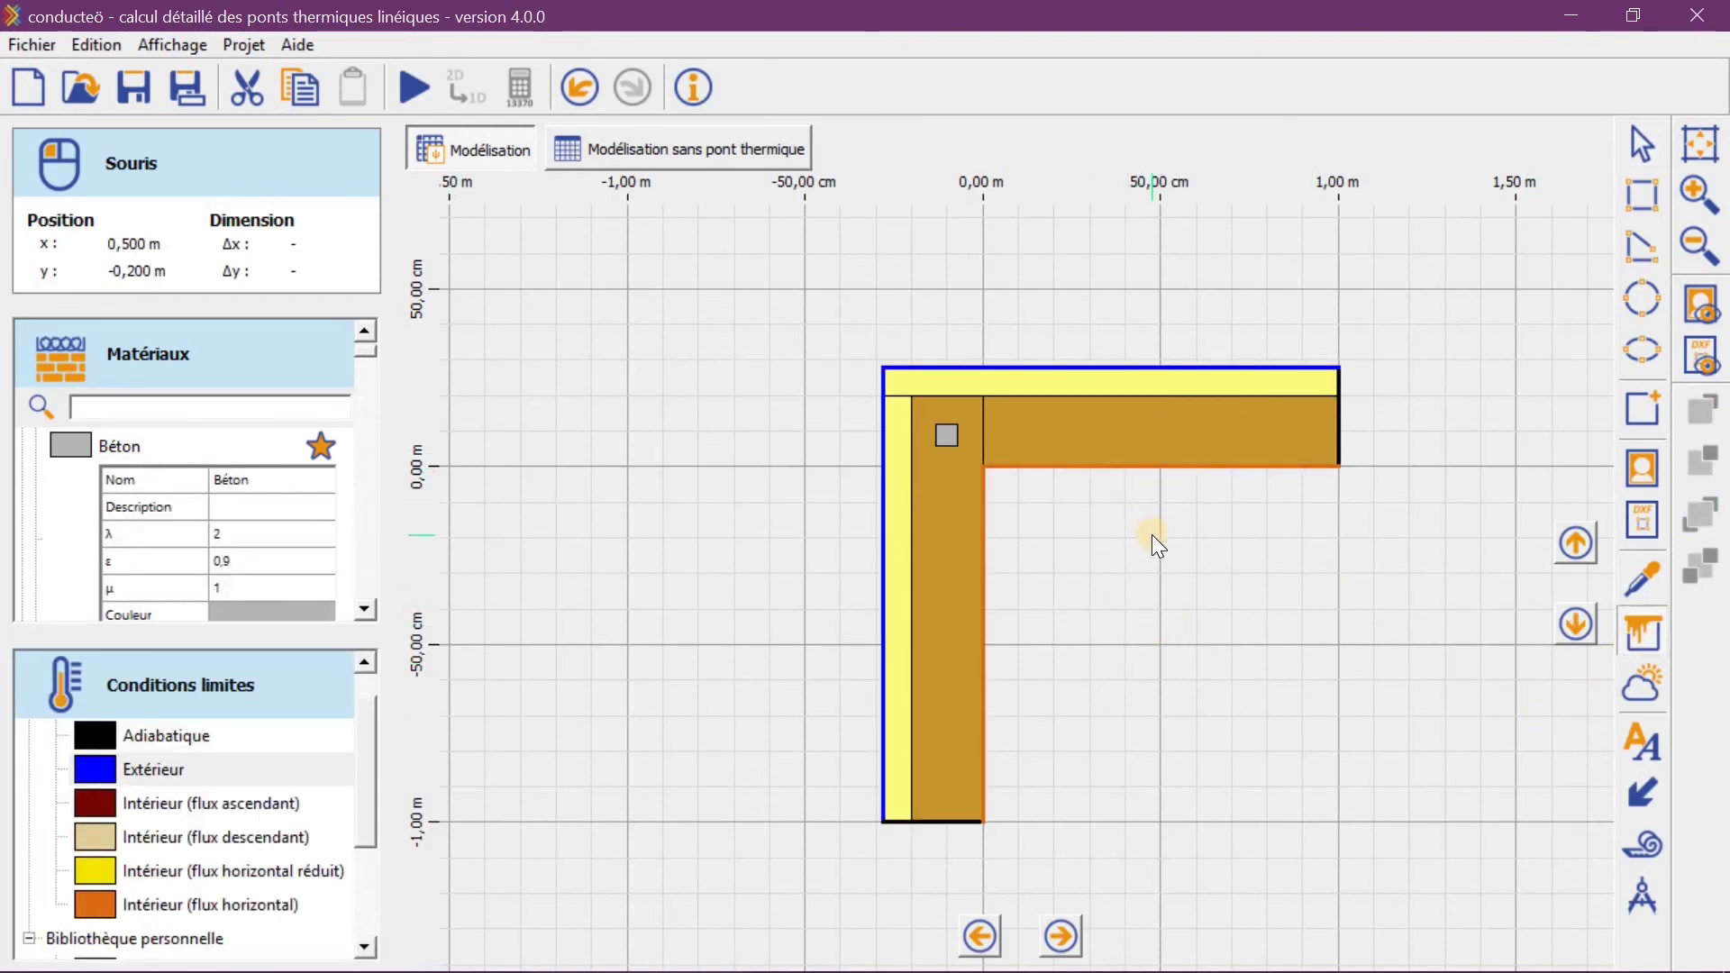
drag(1132, 541, 1068, 525)
scroll(1068, 524, up, 2)
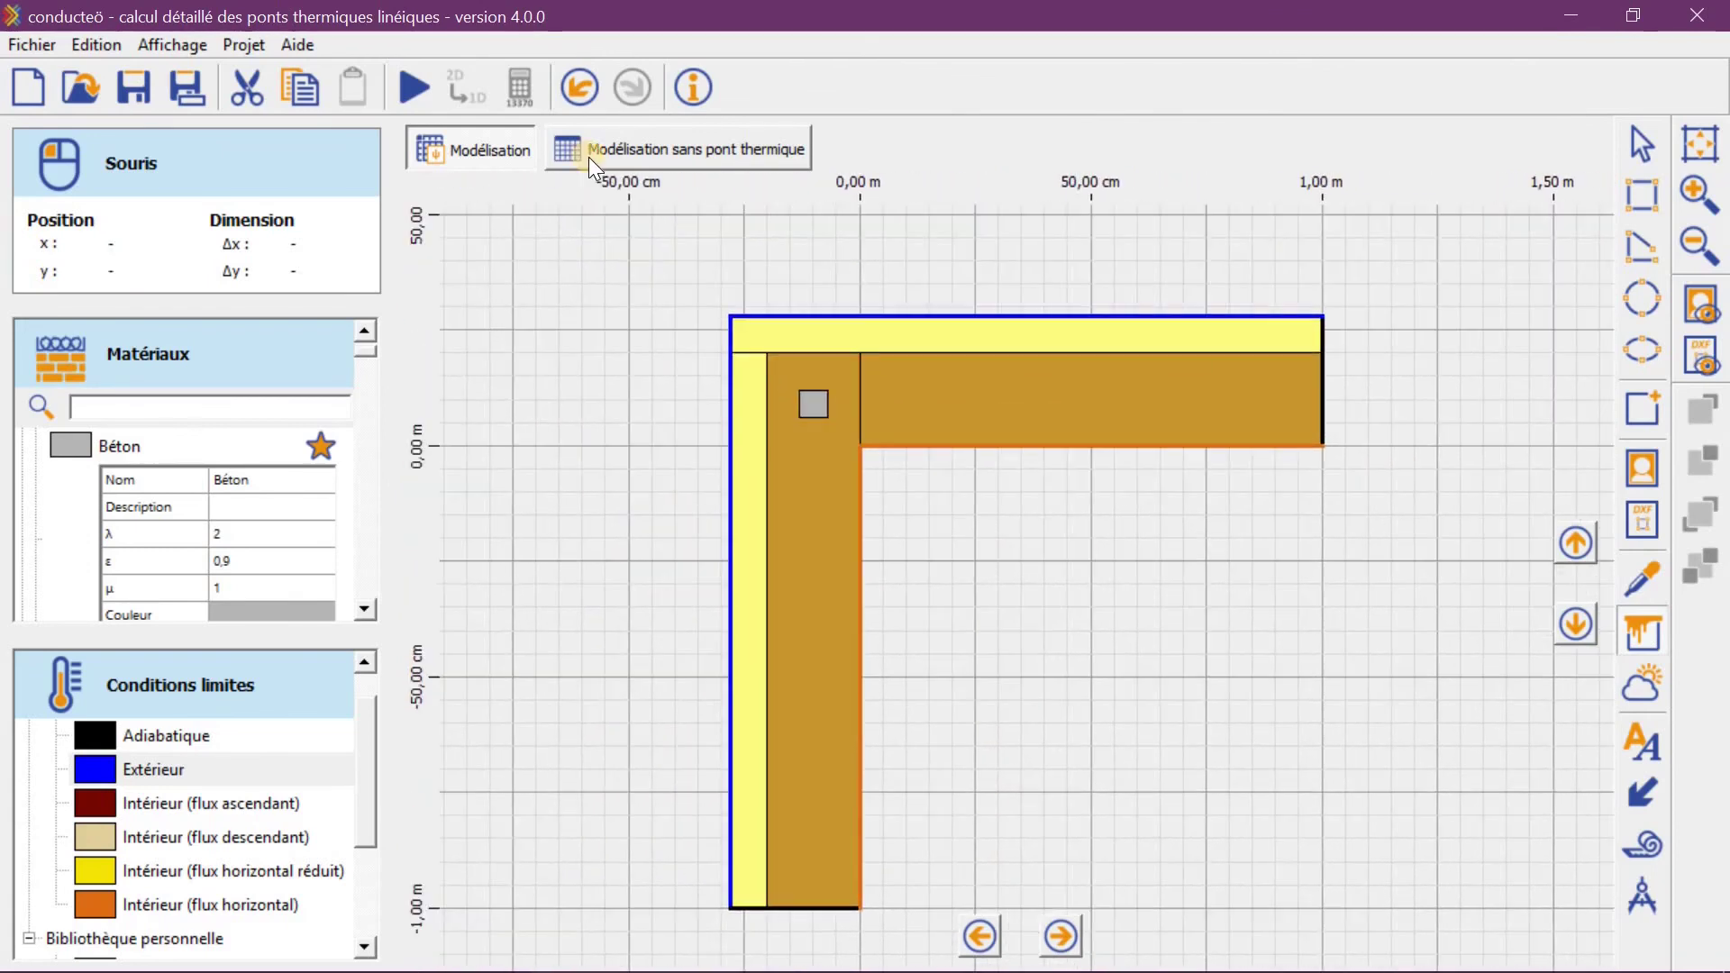
click(685, 162)
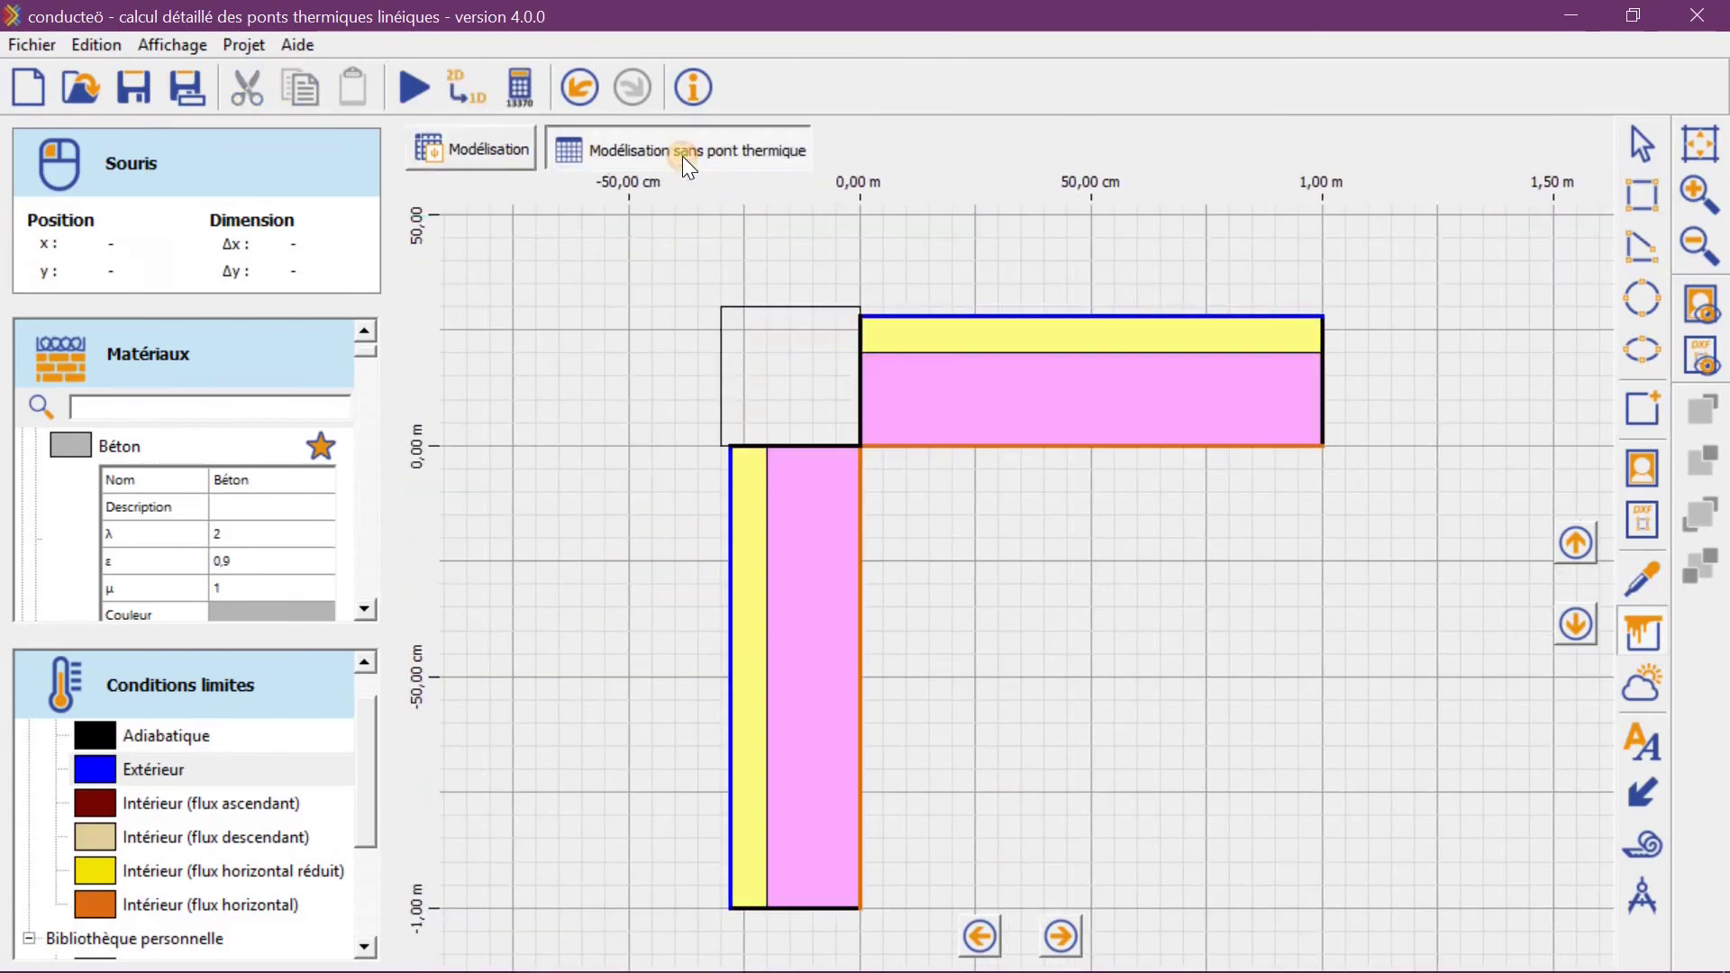
click(454, 81)
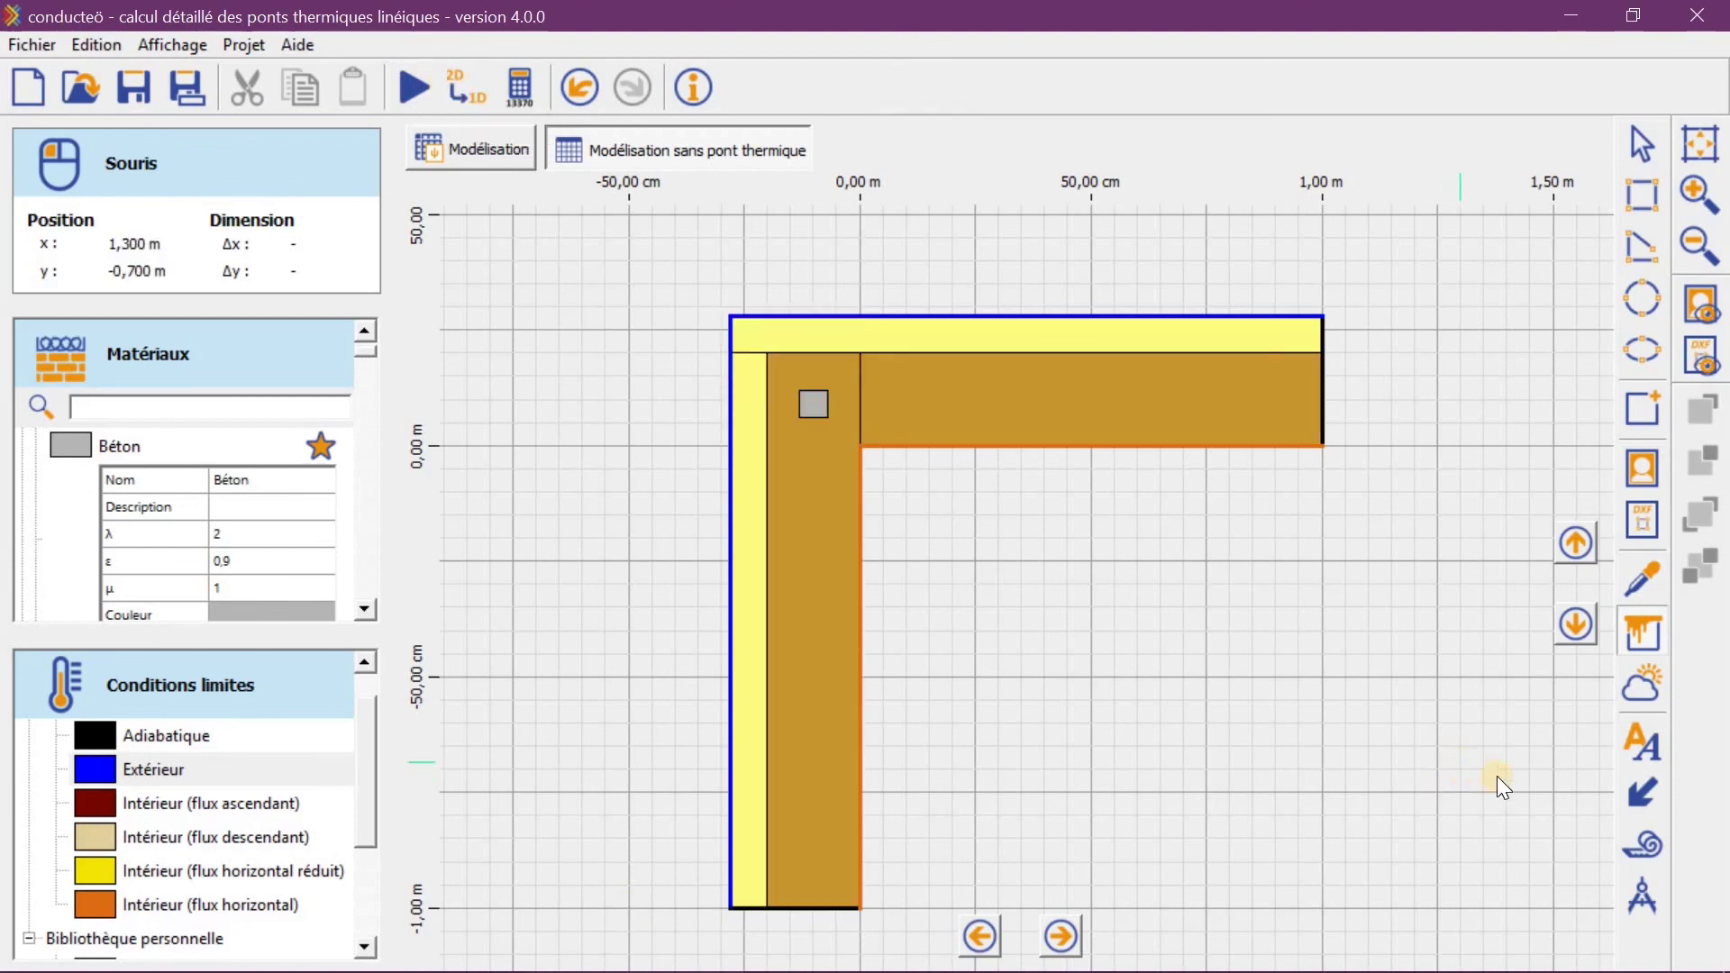
Cut the corner out of the copied Bloc béton model with an Extruder la modélisation rectangle about 0.35 m by 0.30 m, ending at the origin
click(1642, 191)
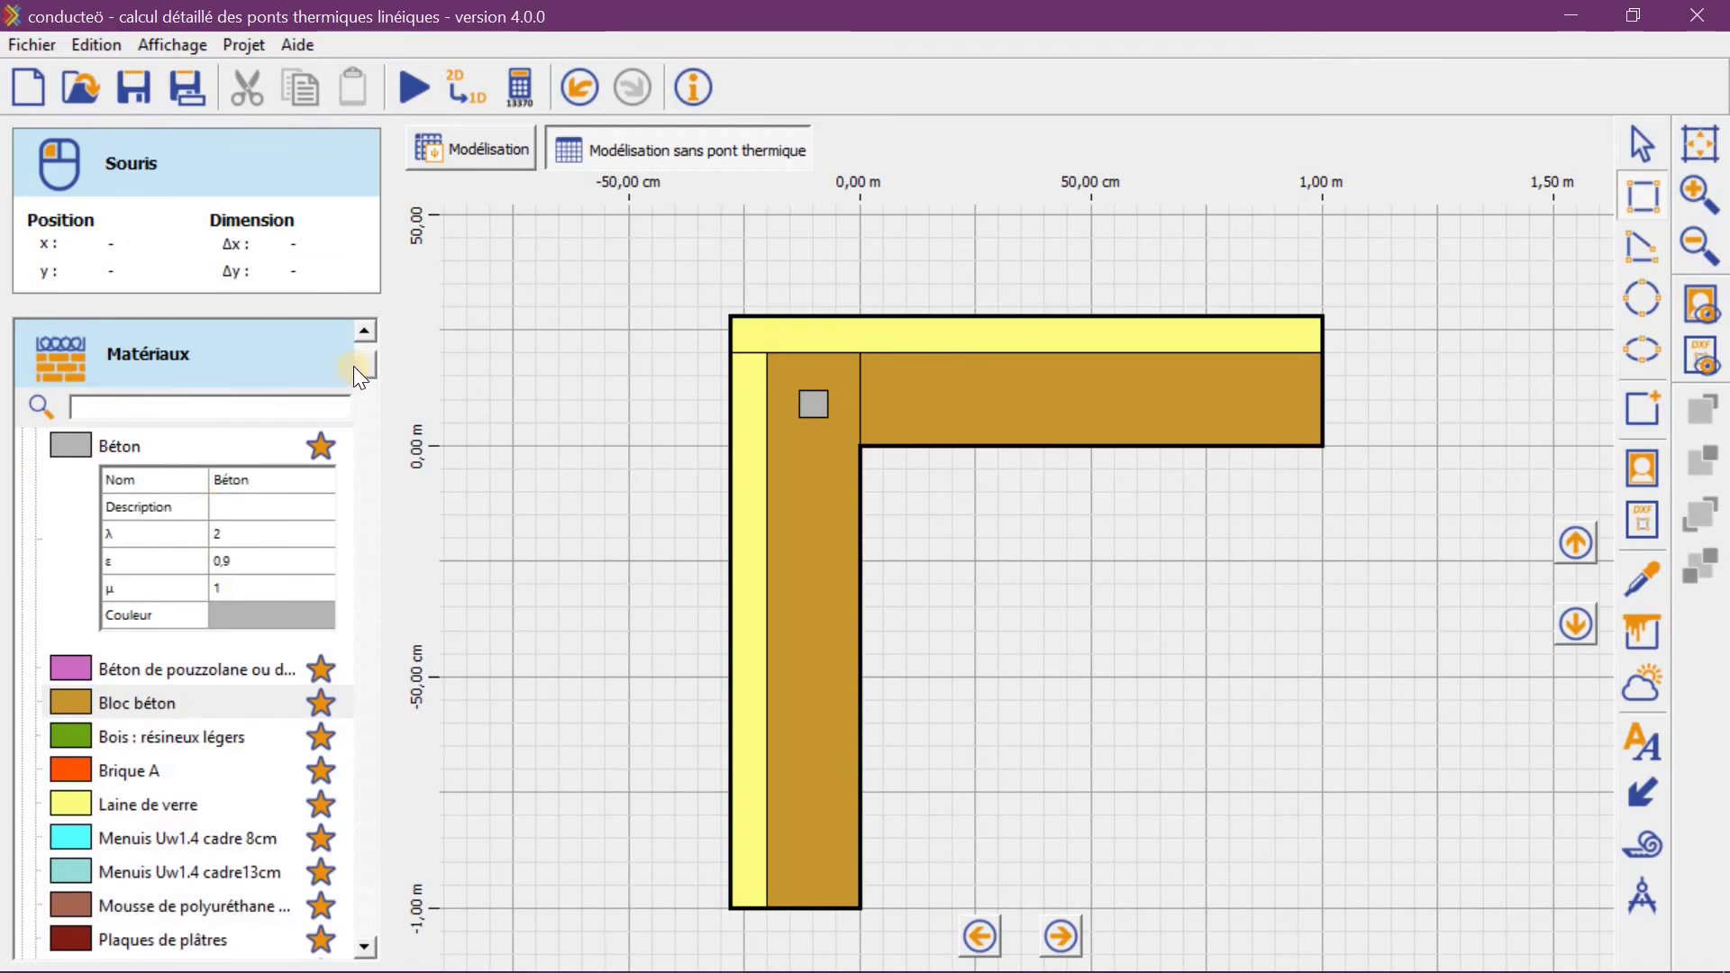
scroll(360, 365, up, 2)
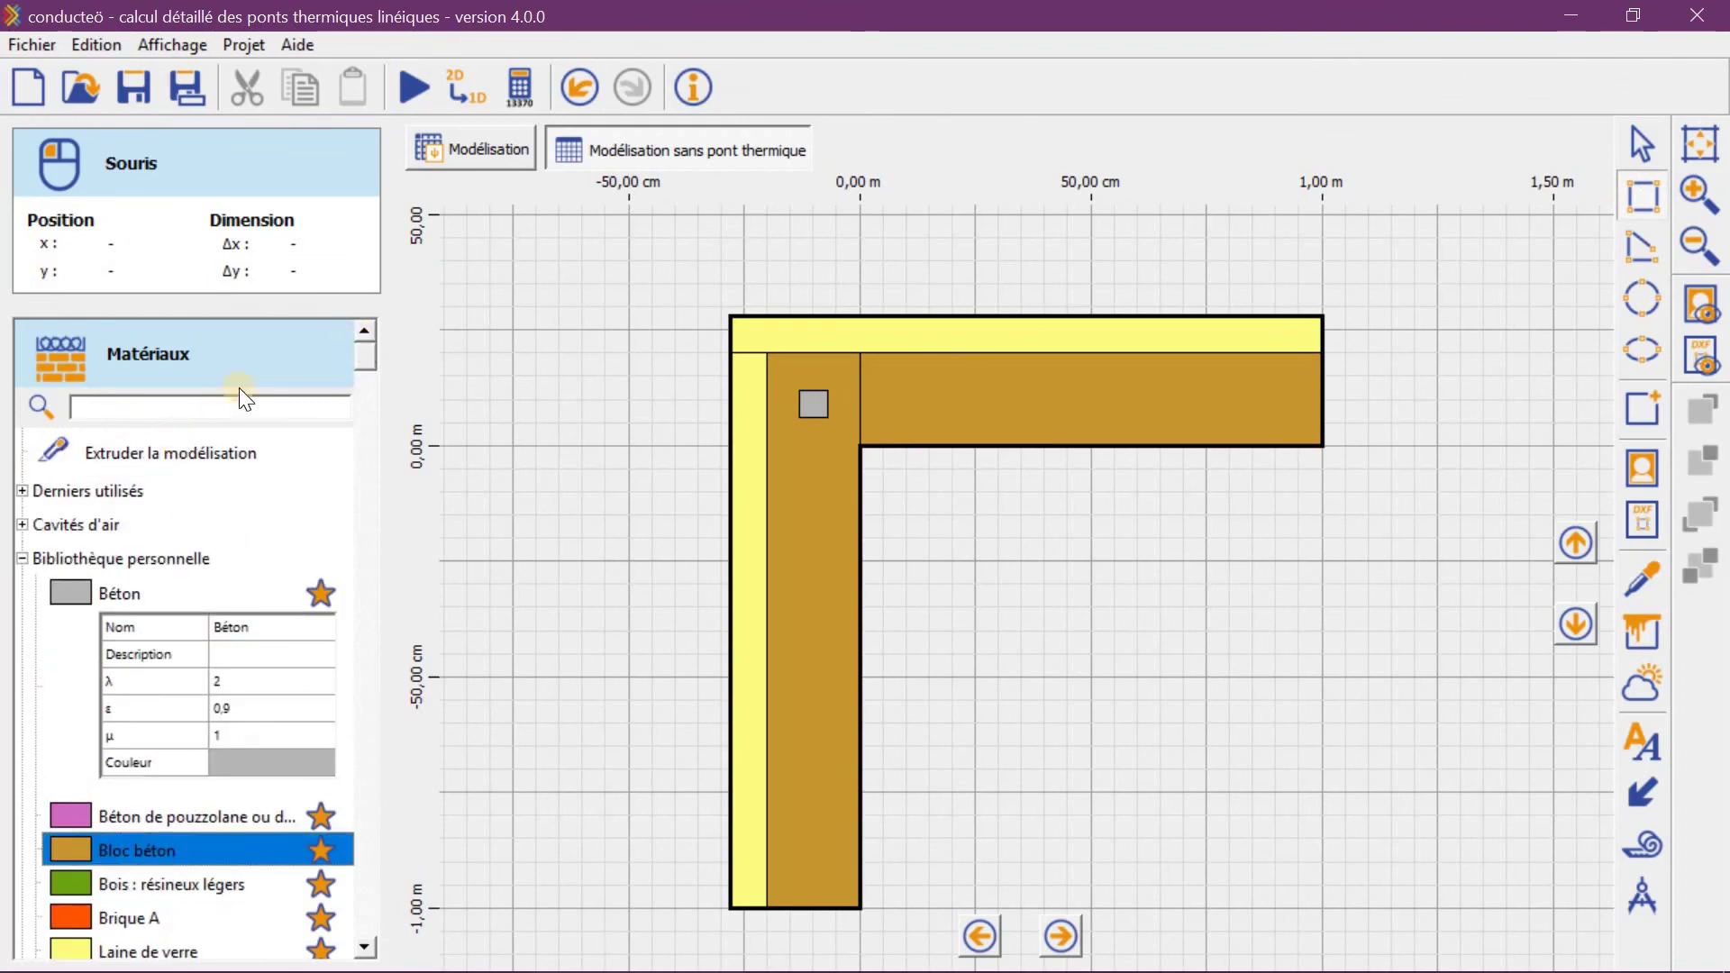
click(166, 452)
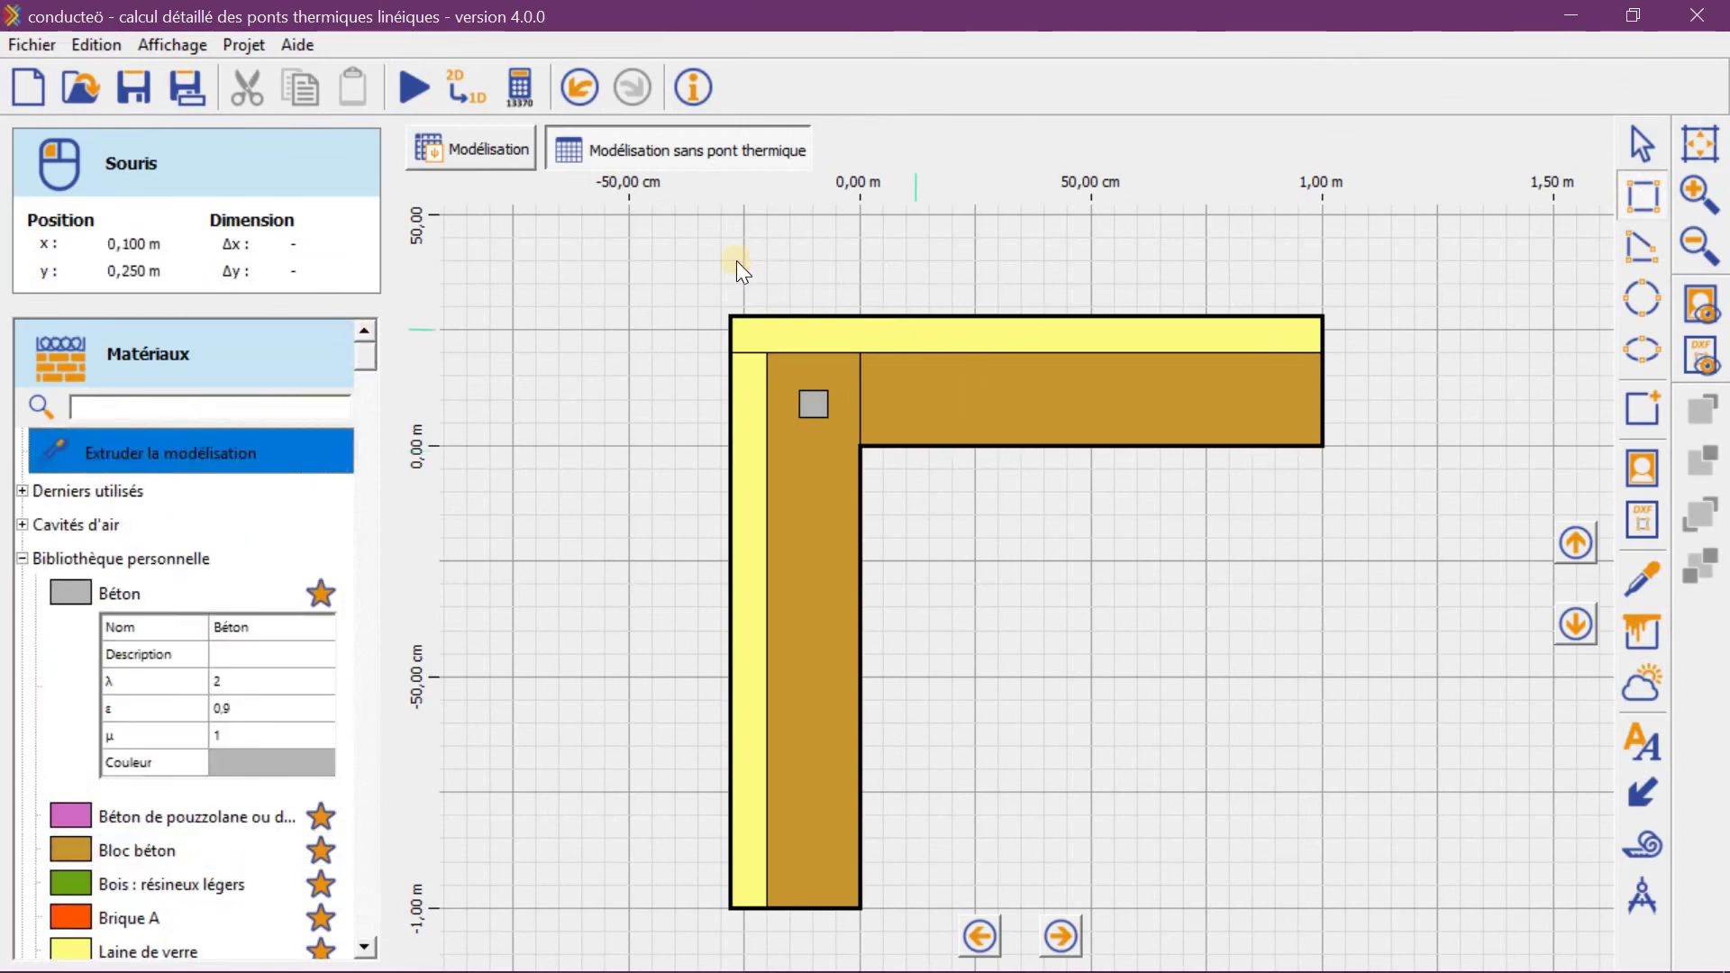
scroll(792, 381, up, 1)
drag(553, 223, 754, 401)
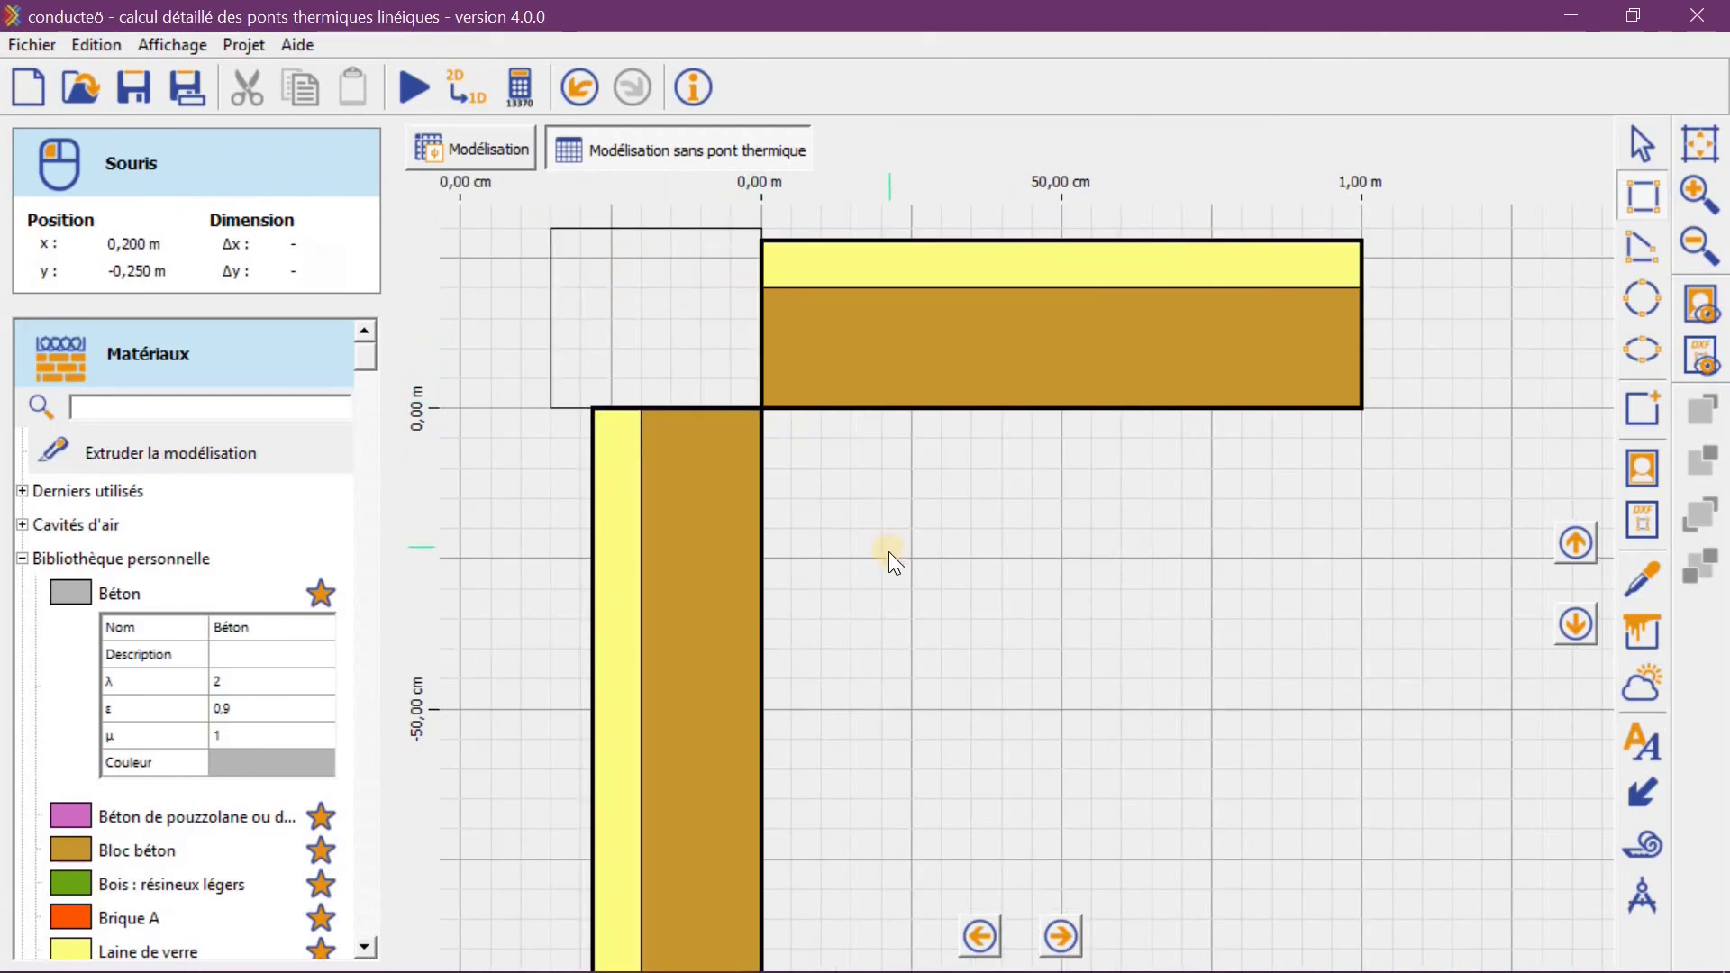
scroll(889, 551, down, 1)
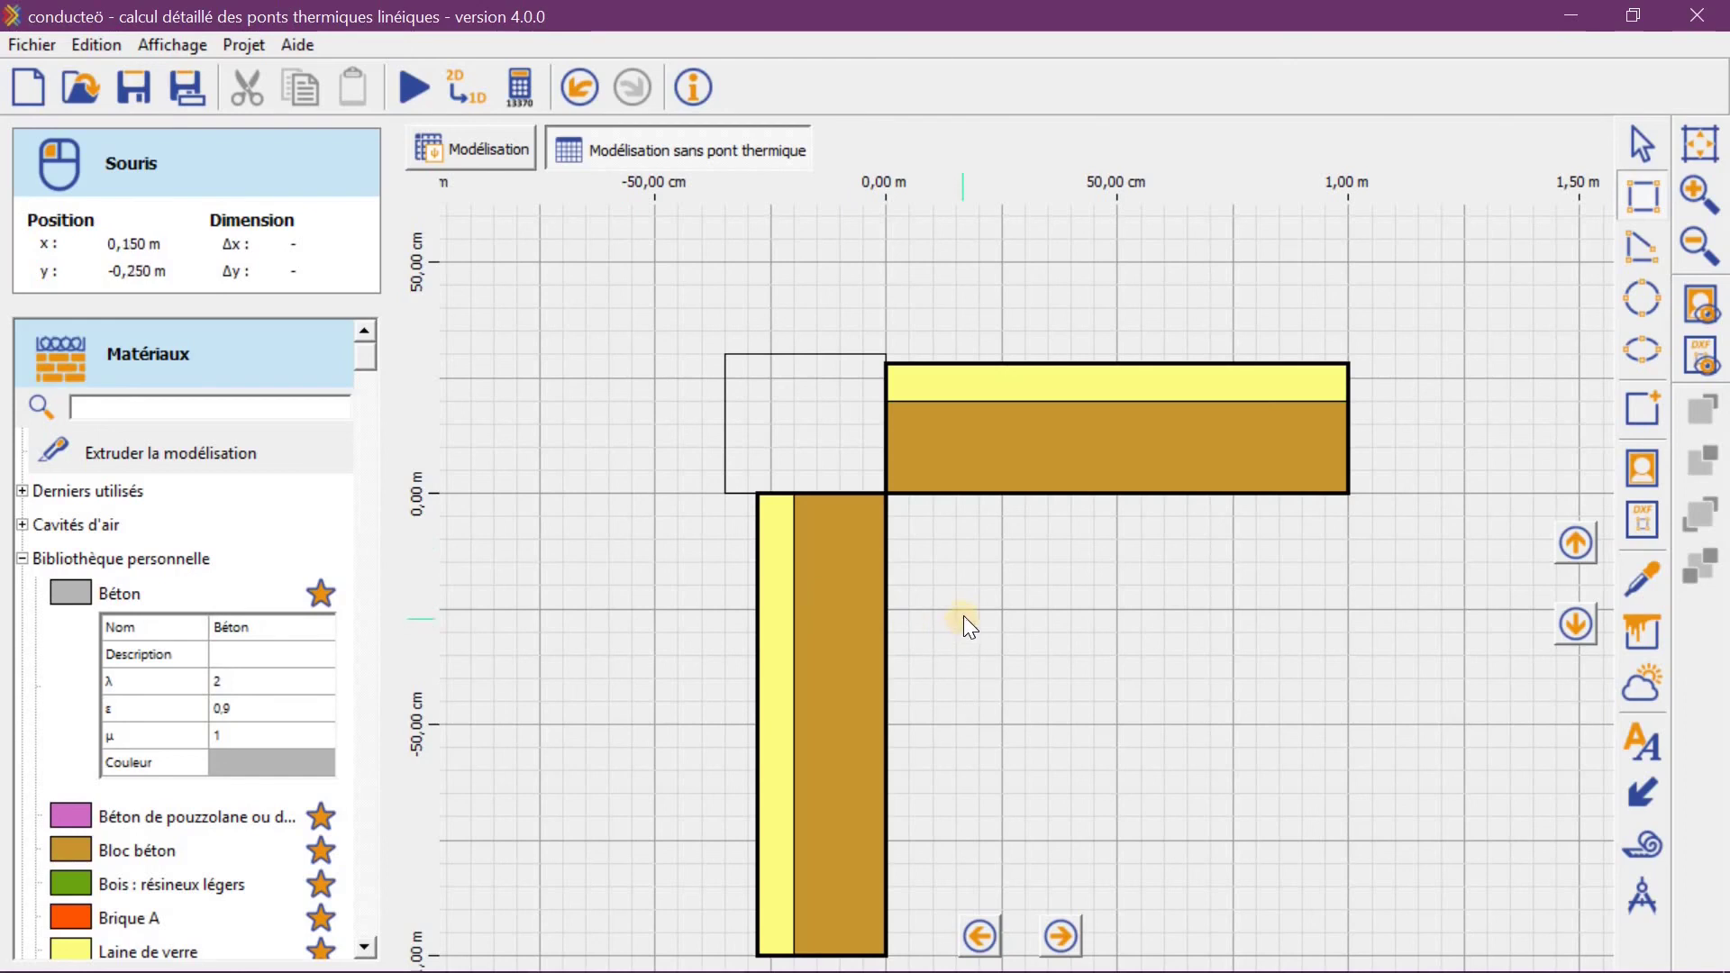
Check the boundary conditions on the separated Bloc béton walls and rerun the thermal bridge calculation
click(1641, 638)
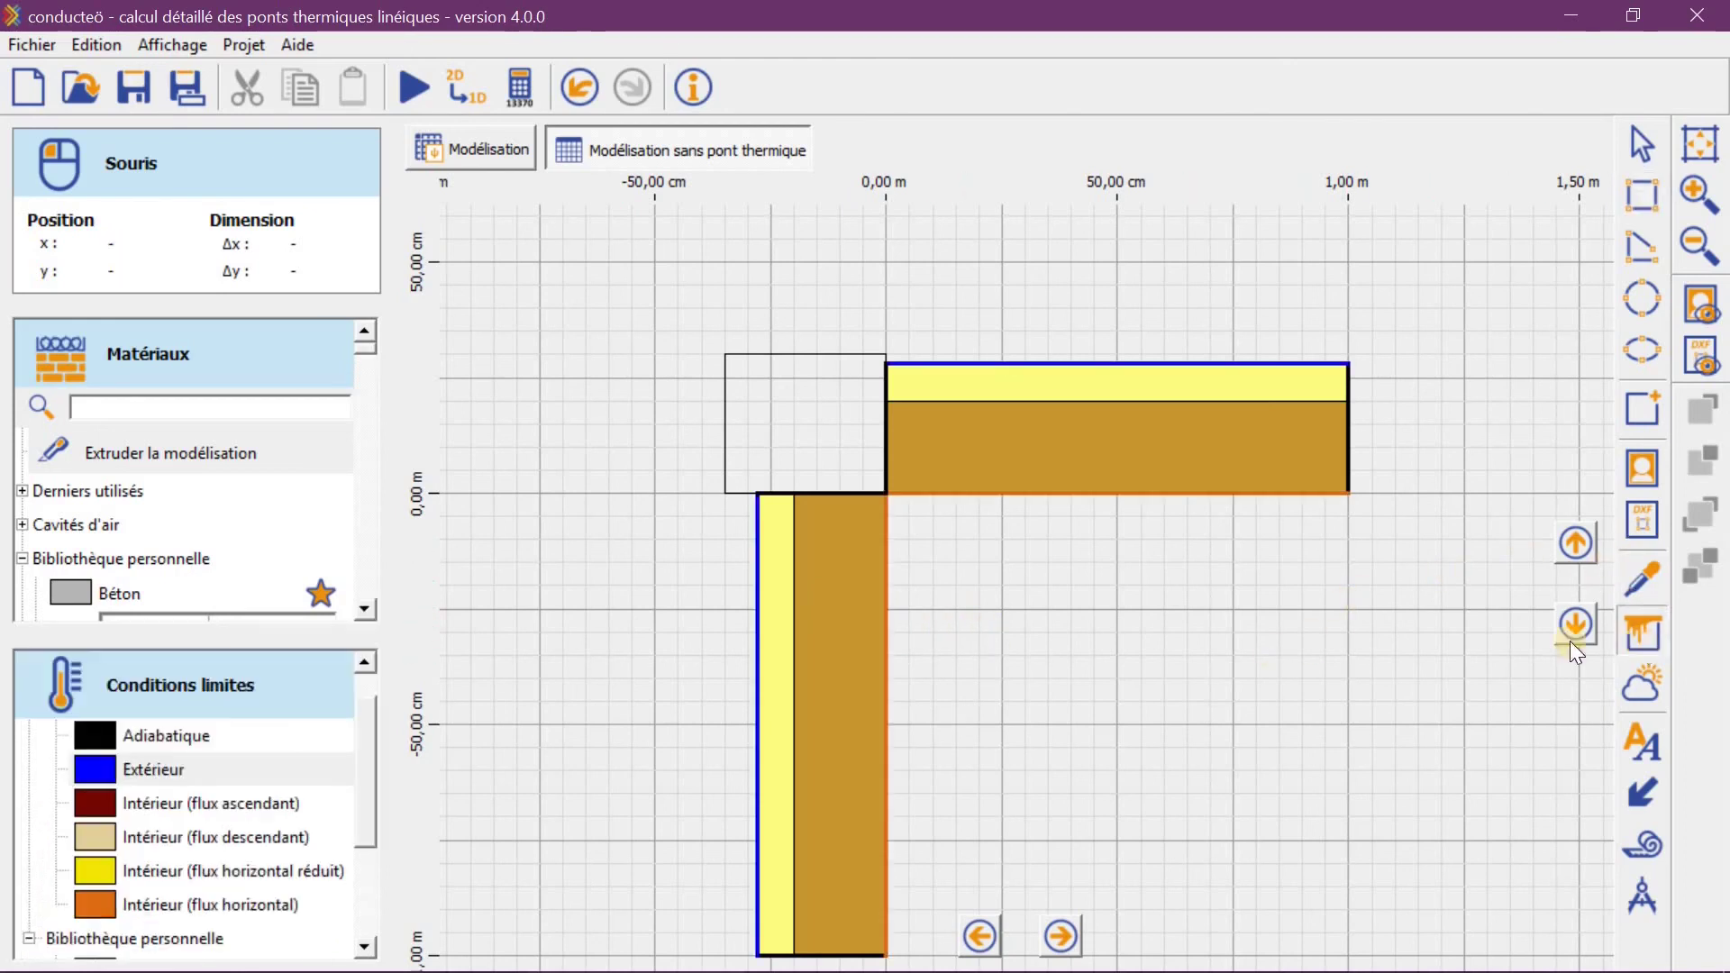
drag(1060, 617, 1042, 597)
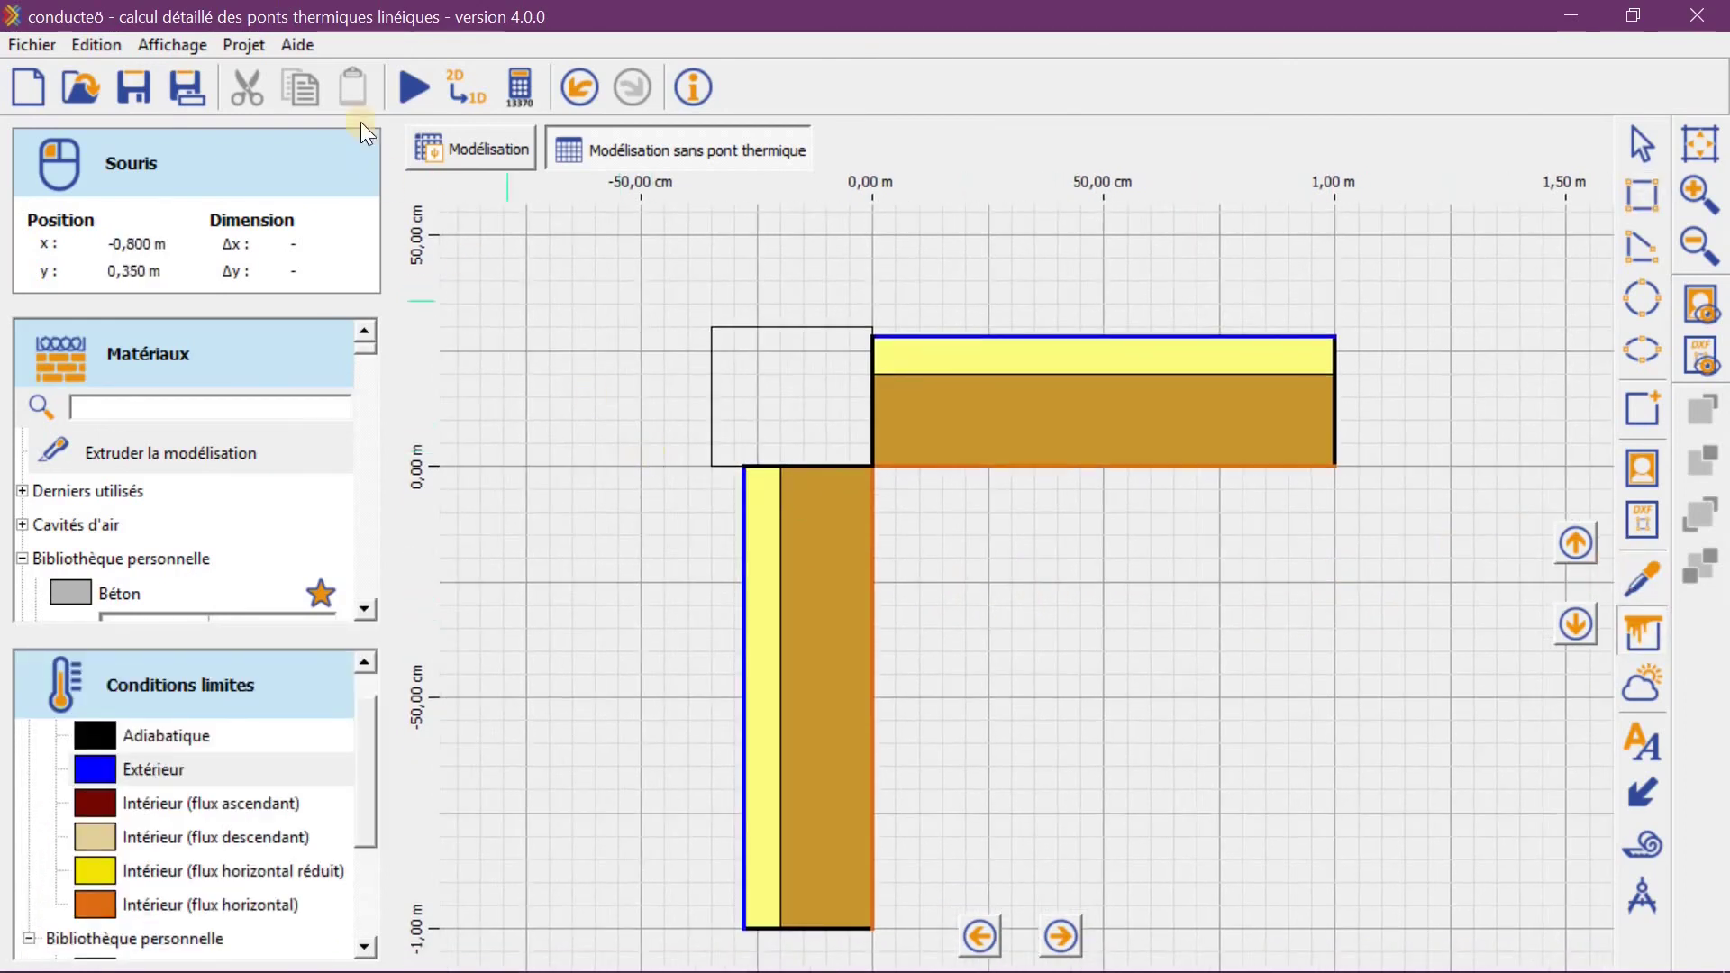
click(414, 85)
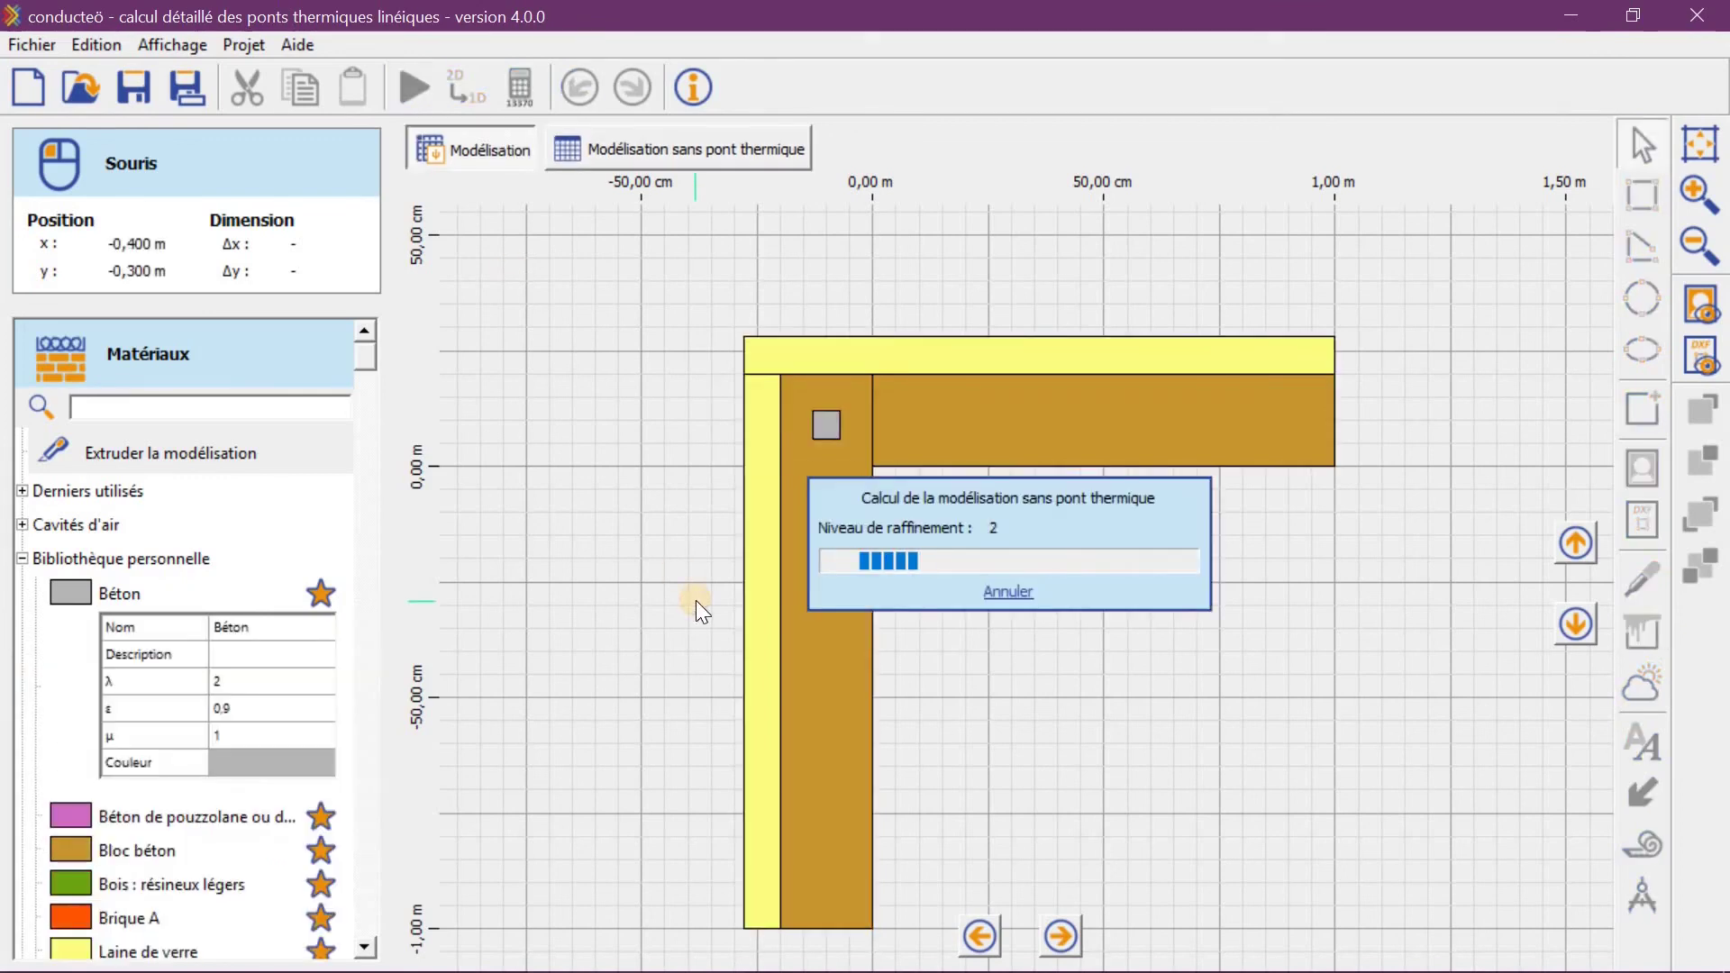